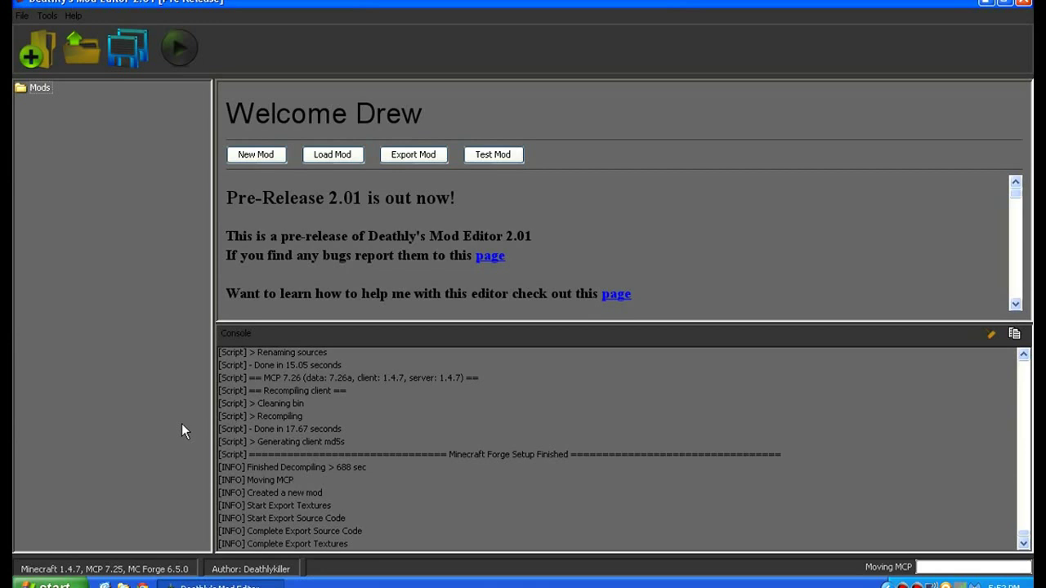
Look through the mod editor's plugins and leave them unchanged.
mouse_move(108, 585)
mouse_down()
mouse_move(101, 459)
mouse_move(107, 582)
mouse_up()
click(45, 17)
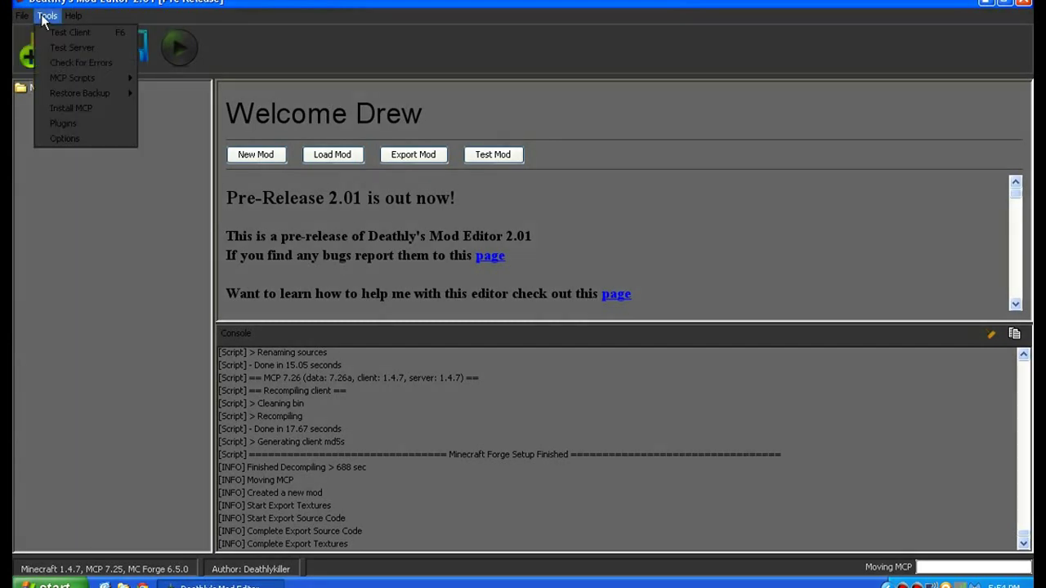
click(63, 123)
click(400, 158)
click(357, 159)
click(690, 452)
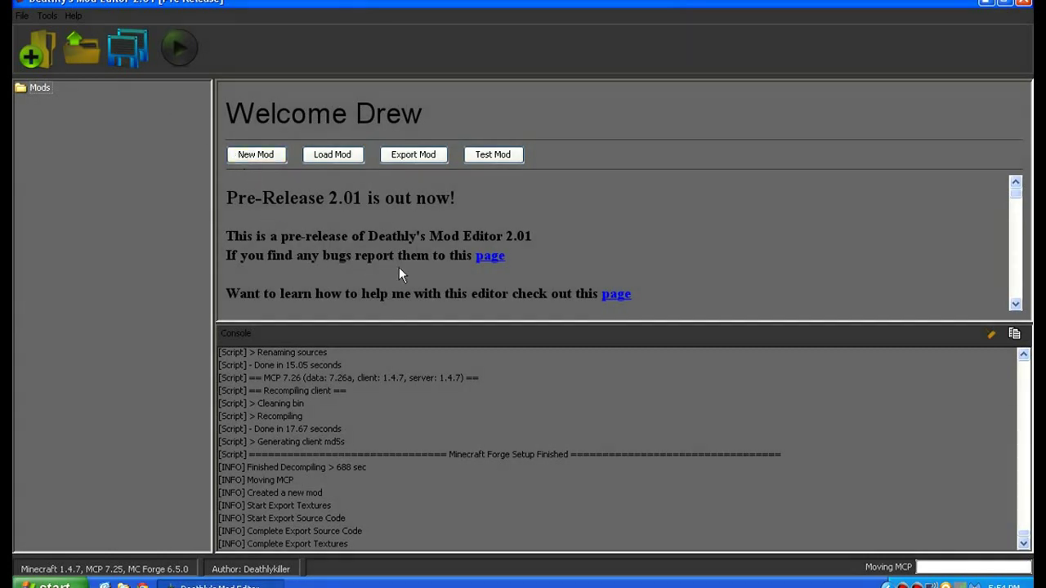
Open the bug-report page linked in the welcome text, read its mod details and user comments, and return to the mod editor.
click(485, 258)
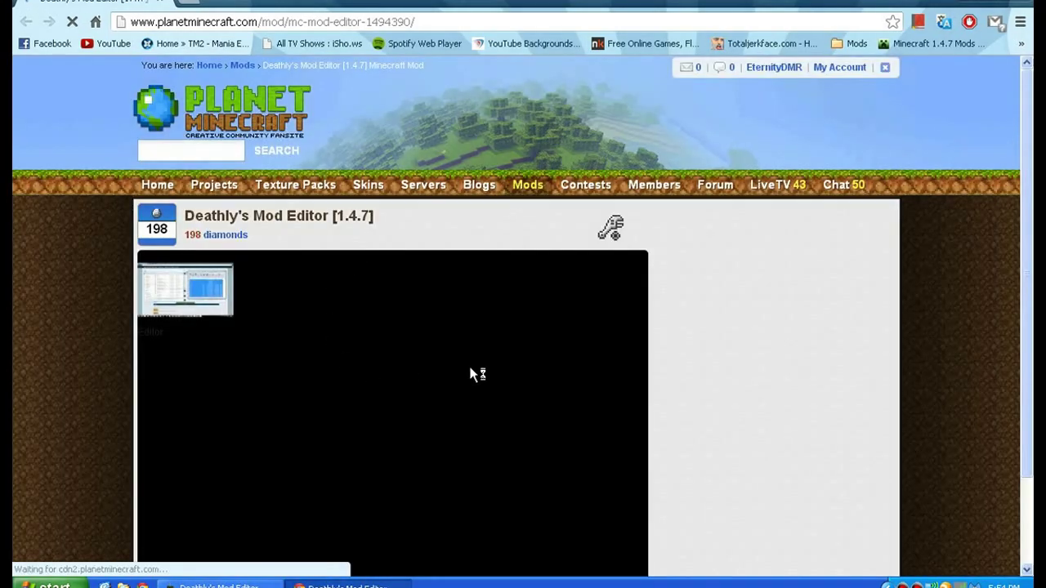
scroll(380, 249, down, 1)
scroll(380, 249, down, 12)
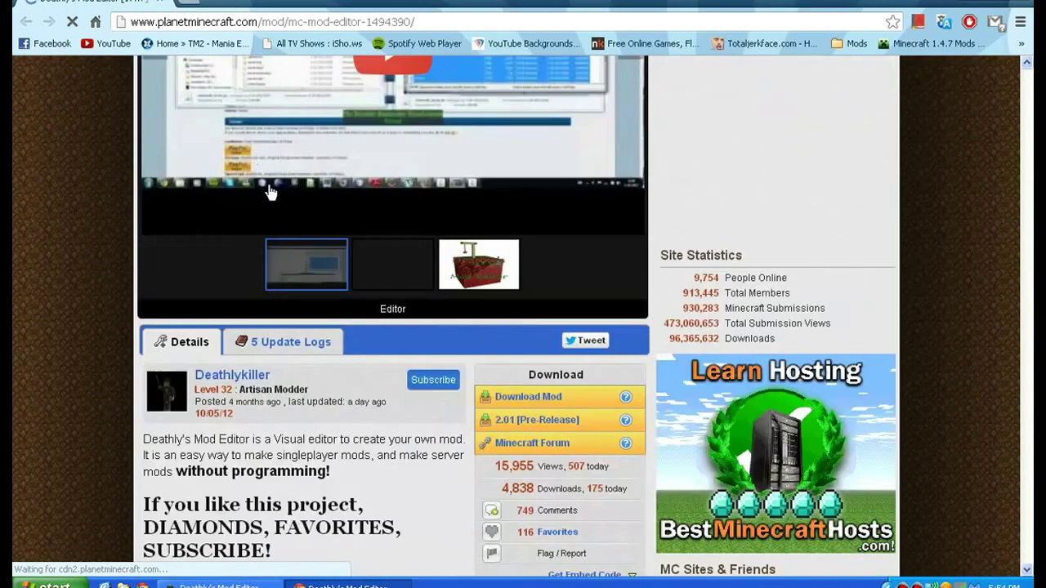
scroll(352, 272, down, 9)
scroll(347, 264, down, 10)
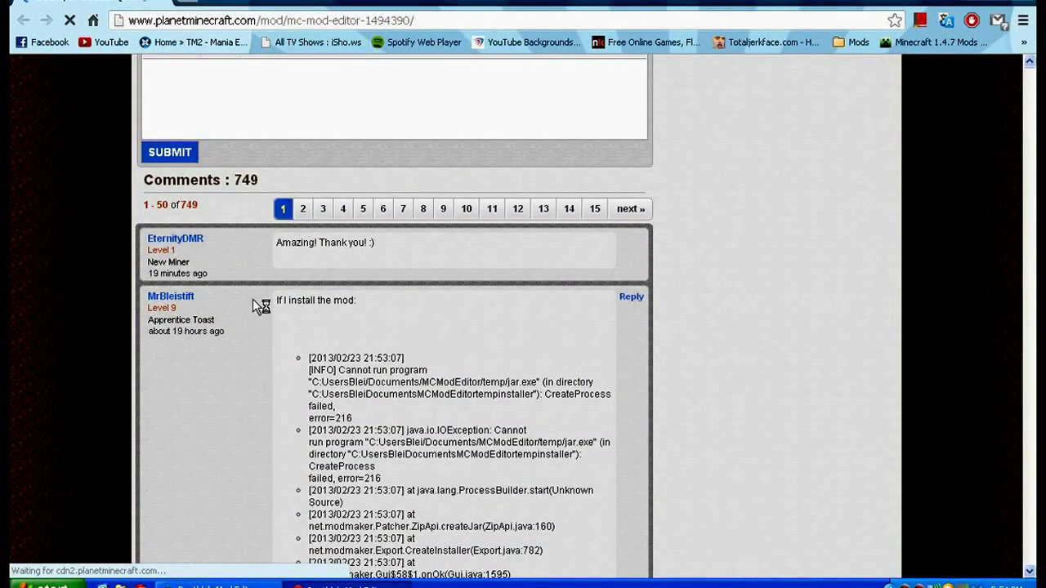
scroll(357, 329, down, 2)
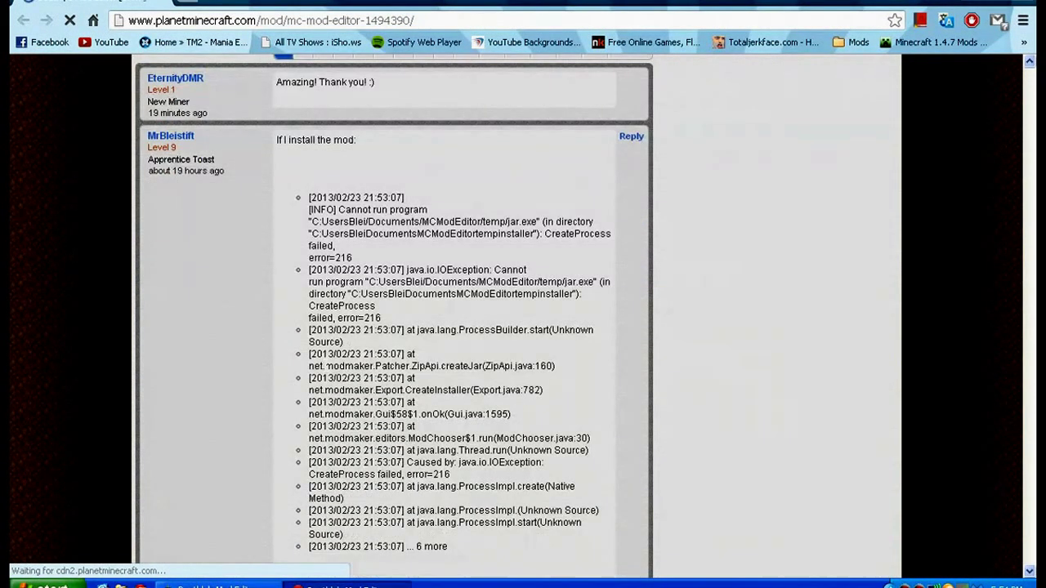
scroll(333, 373, down, 4)
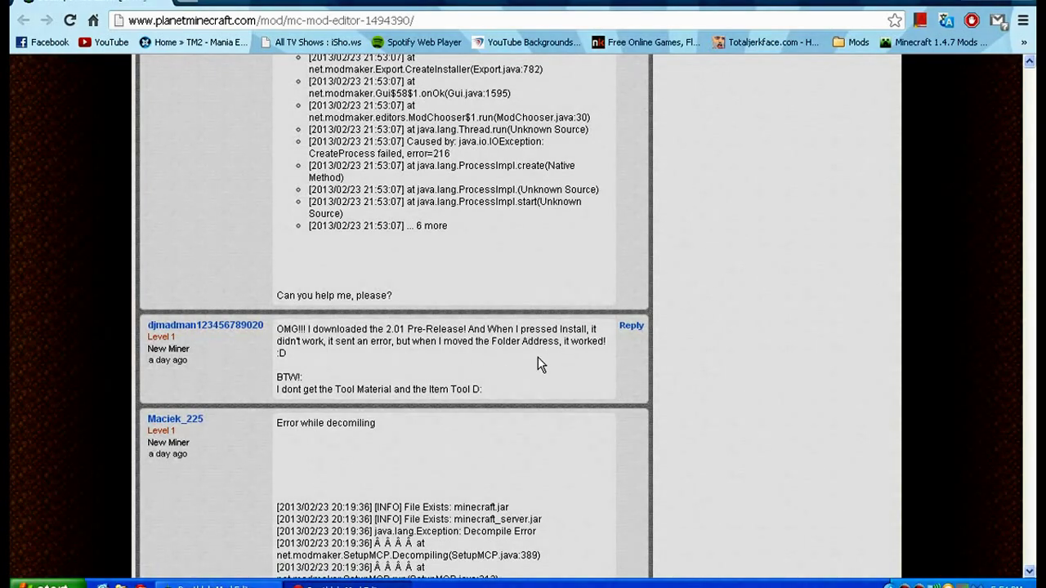
key(alt+Tab)
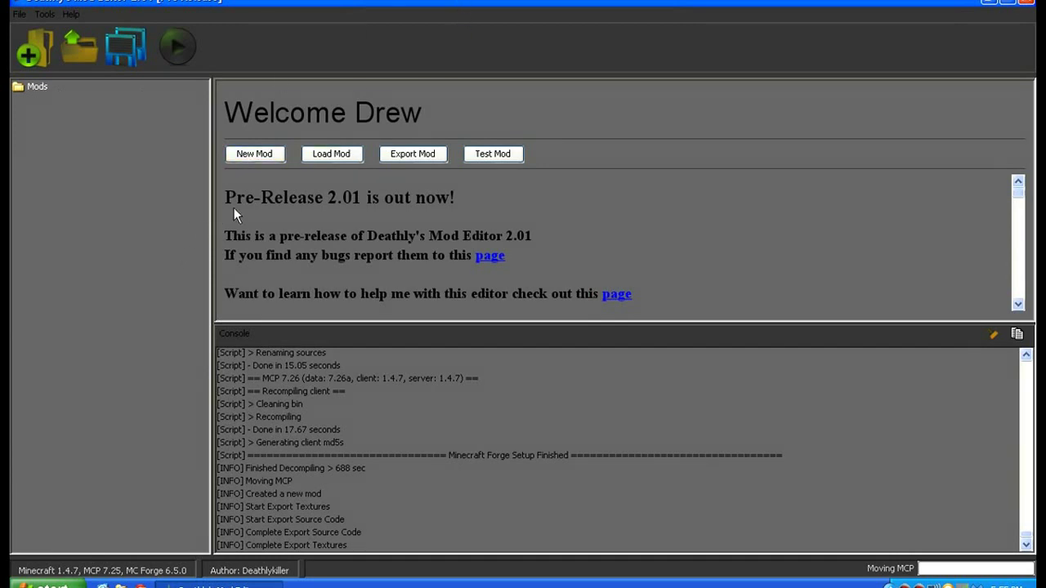
Create a new mod and name it "YouTube Tutorial Mod".
click(255, 154)
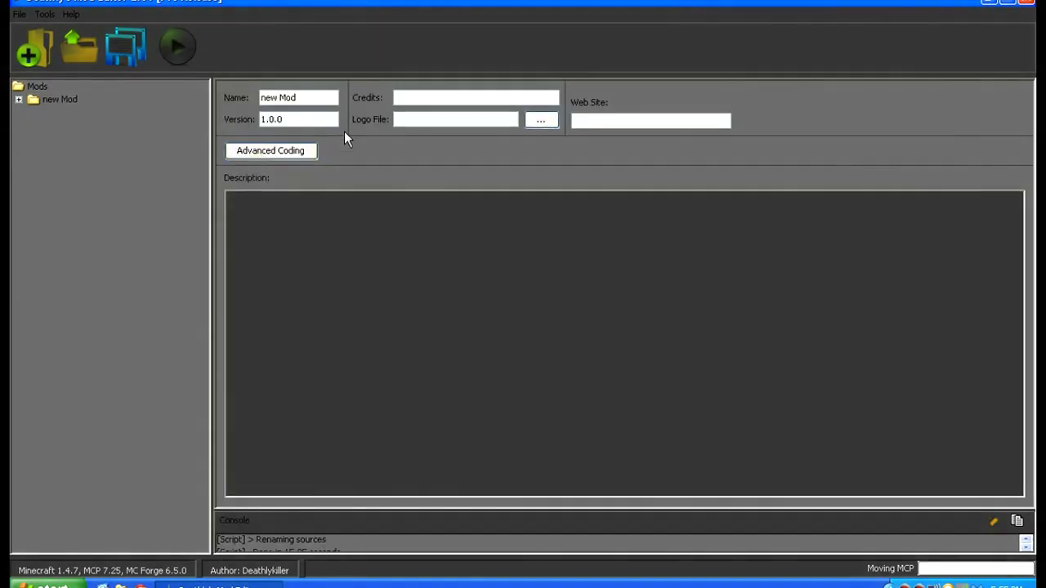
drag(317, 97, 233, 99)
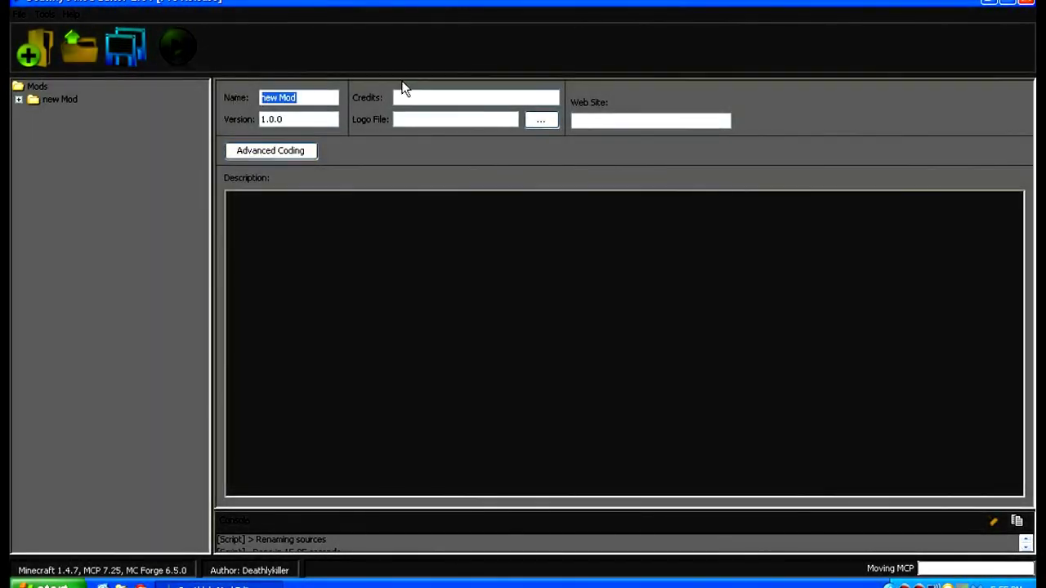
key(BackSpace)
text(YouTu)
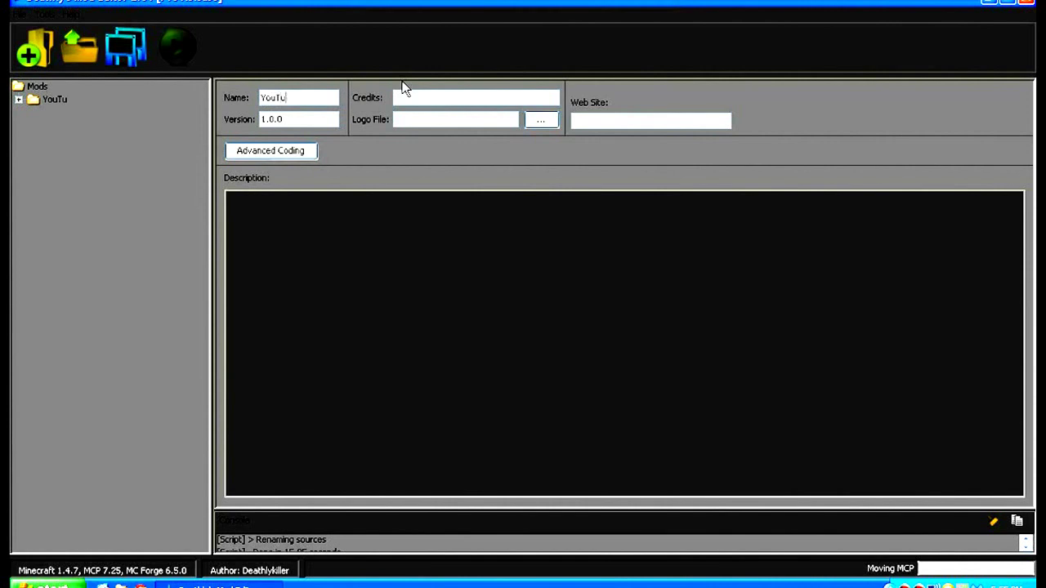
text(be Tutorial Mod)
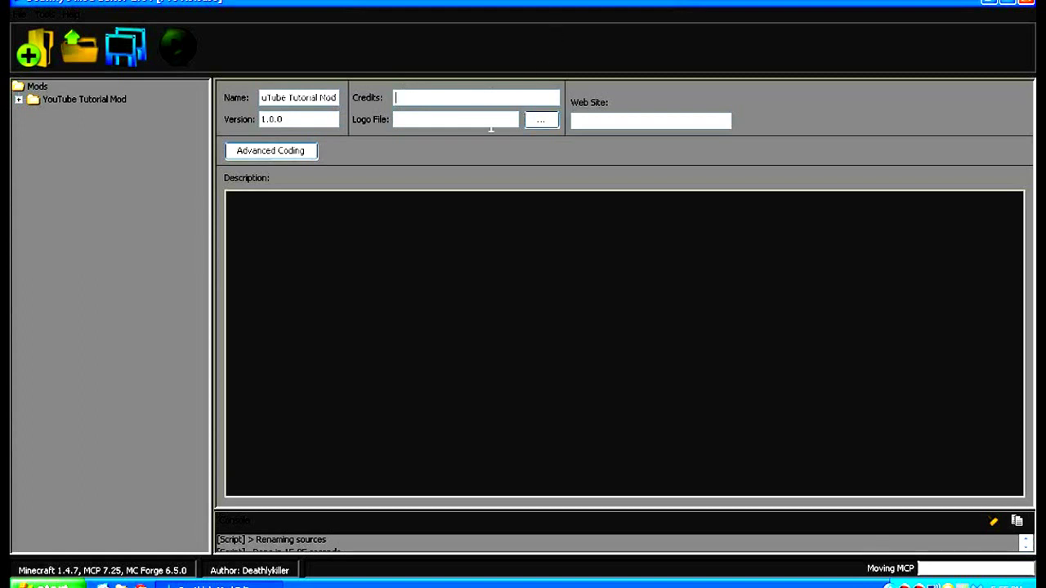
Enter the author's username in the mod's credits and set the version to 1.0.0.
text(DaGamerFoLyfe)
click(291, 124)
key(BackSpace)
text(0)
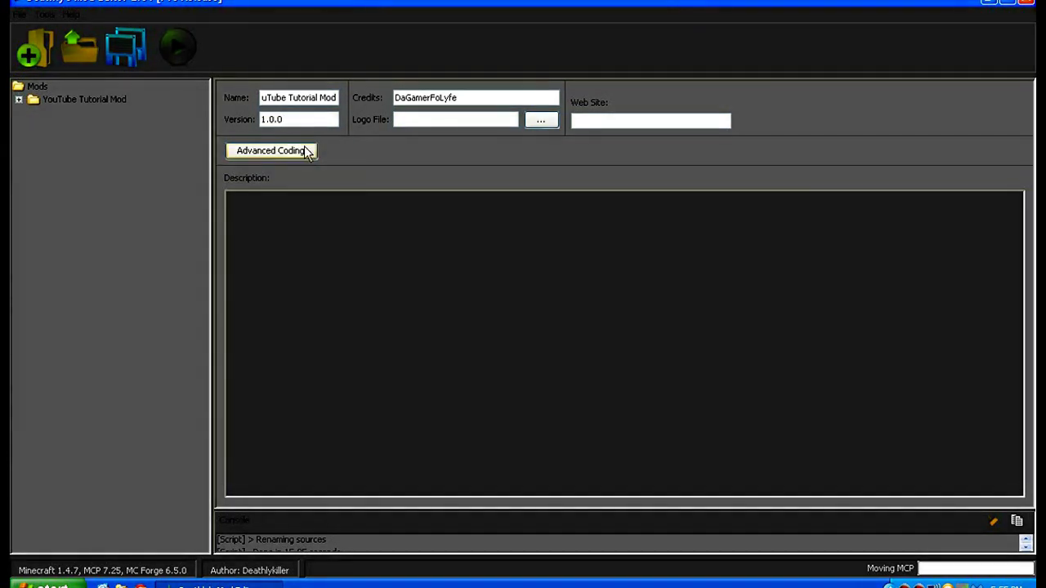
Examine the mod's generated source code in Advanced Coding and close it.
click(303, 150)
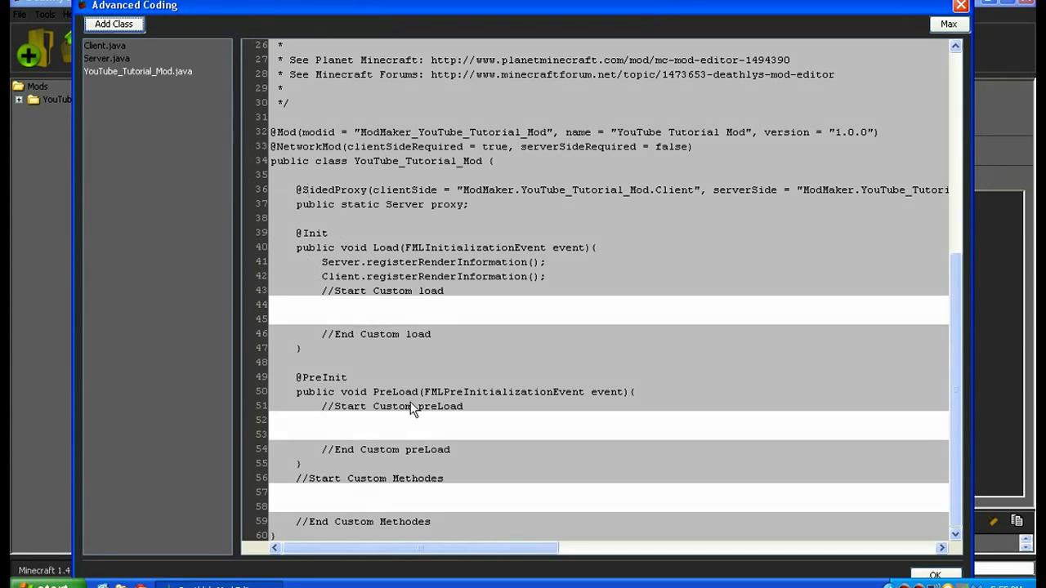
click(960, 6)
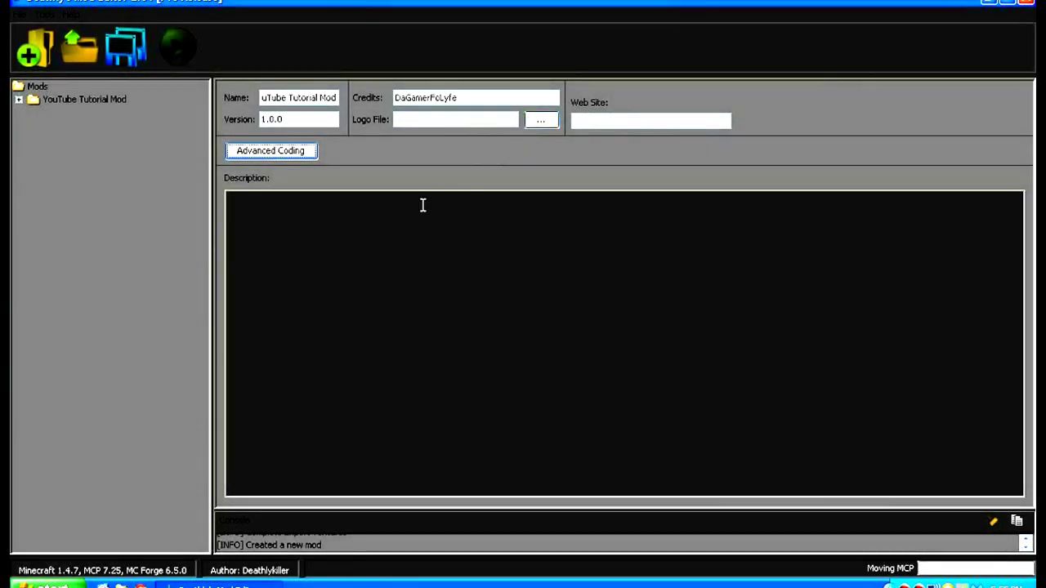
Write "YouTube tutorial mod." as the mod's description.
click(354, 250)
text(YouTube Tutor)
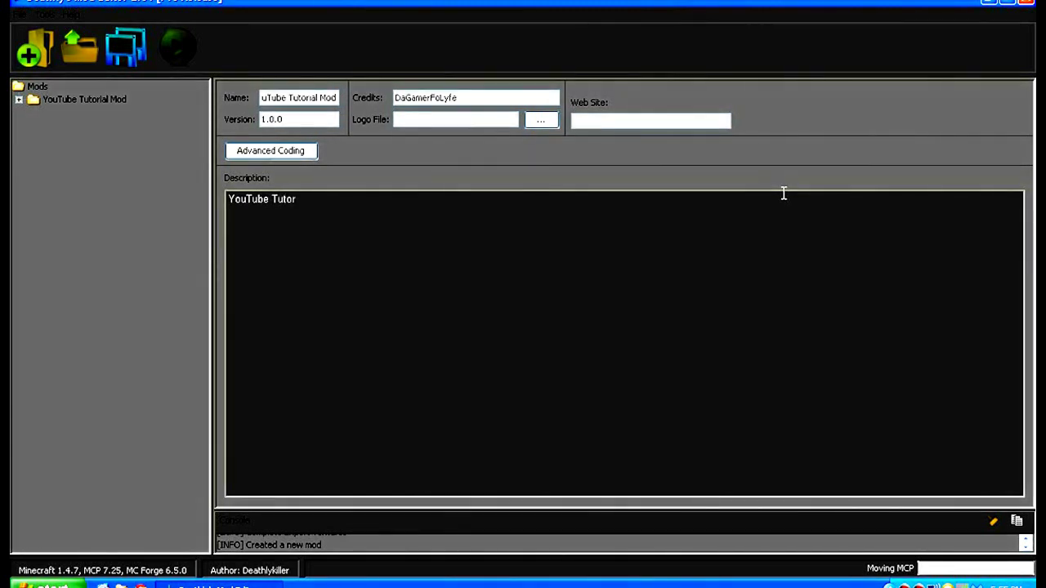
text(ial Mod.)
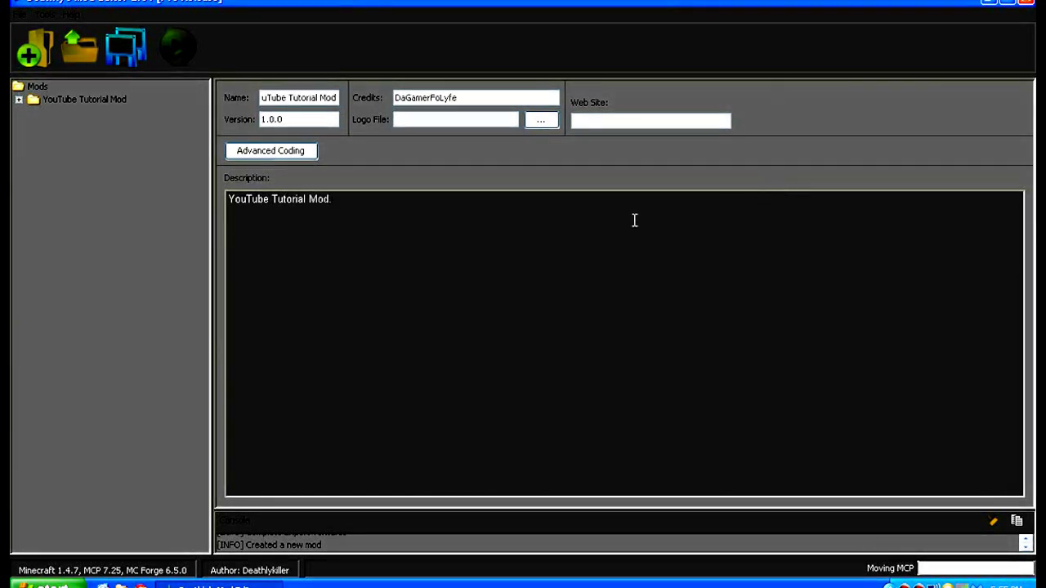
key(BackSpace)
text(m)
key(BackSpace)
key(BackSpace)
text(T)
key(BackSpace)
key(BackSpace)
text(t)
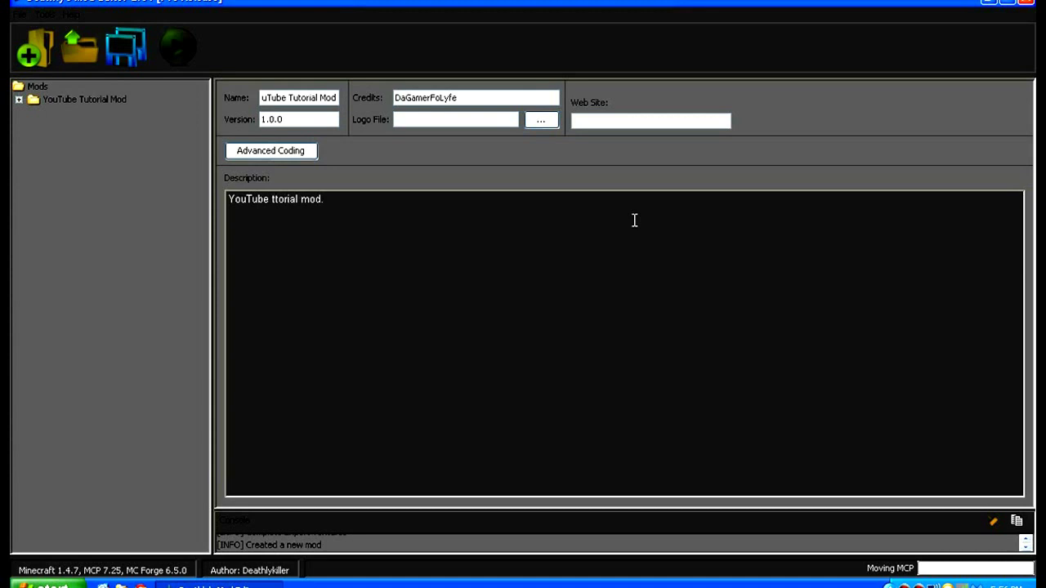
text(u)
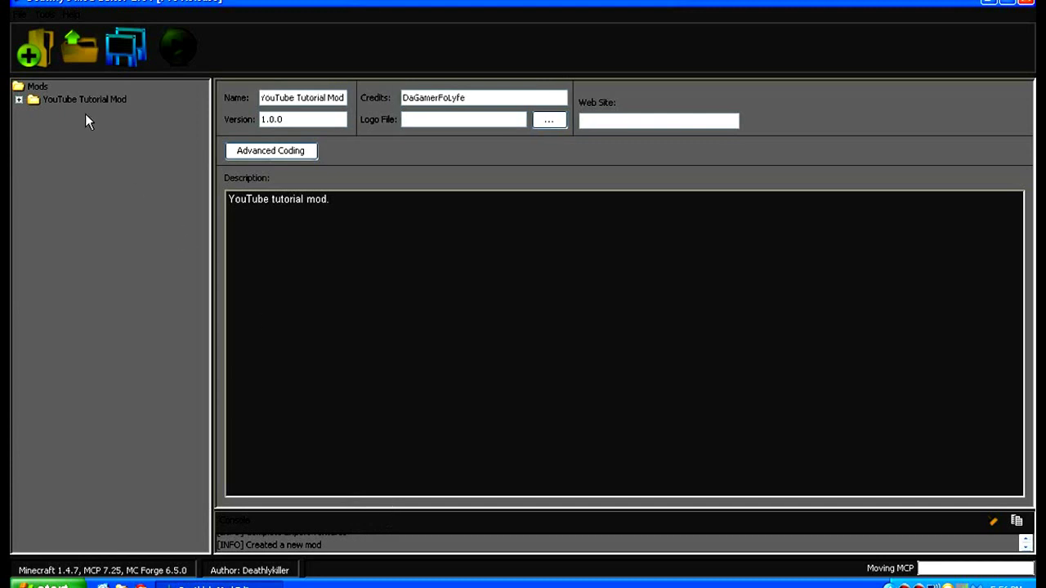
Expand YouTube Tutorial Mod and add a new block to its Block category.
click(56, 97)
click(18, 100)
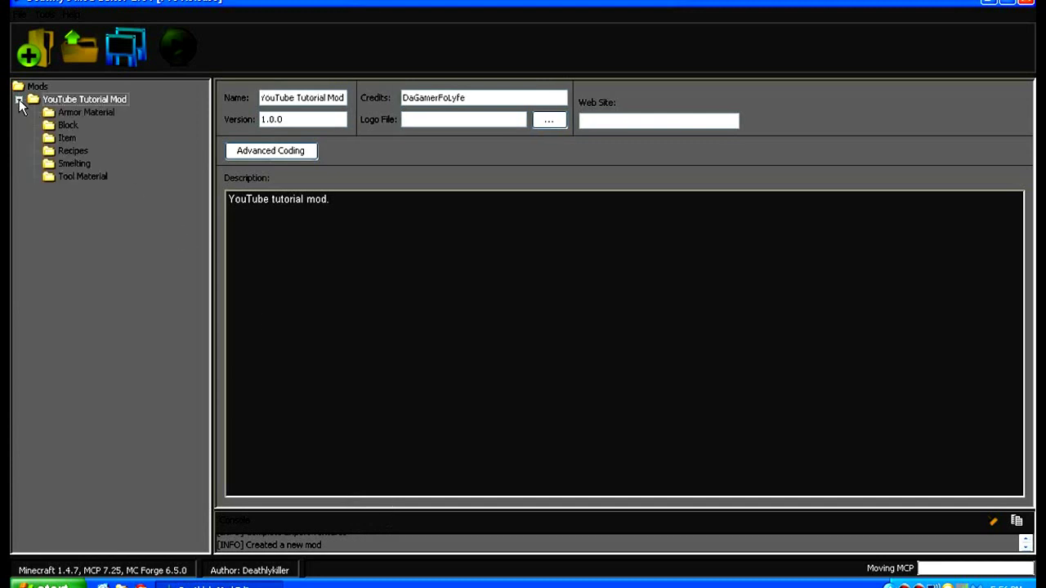
click(74, 113)
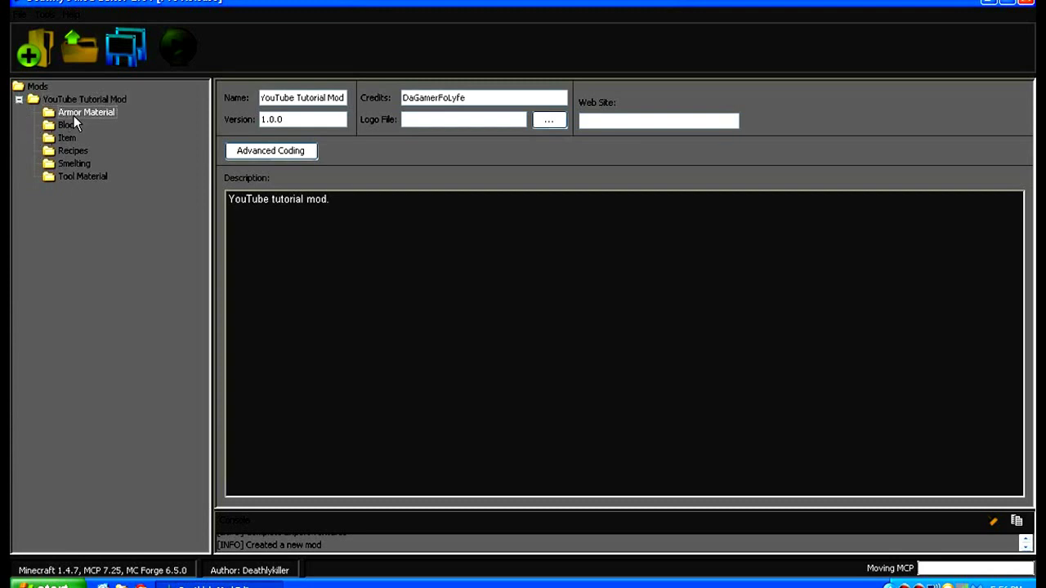
mouse_move(64, 132)
mouse_down()
mouse_move(65, 109)
mouse_move(65, 129)
mouse_up()
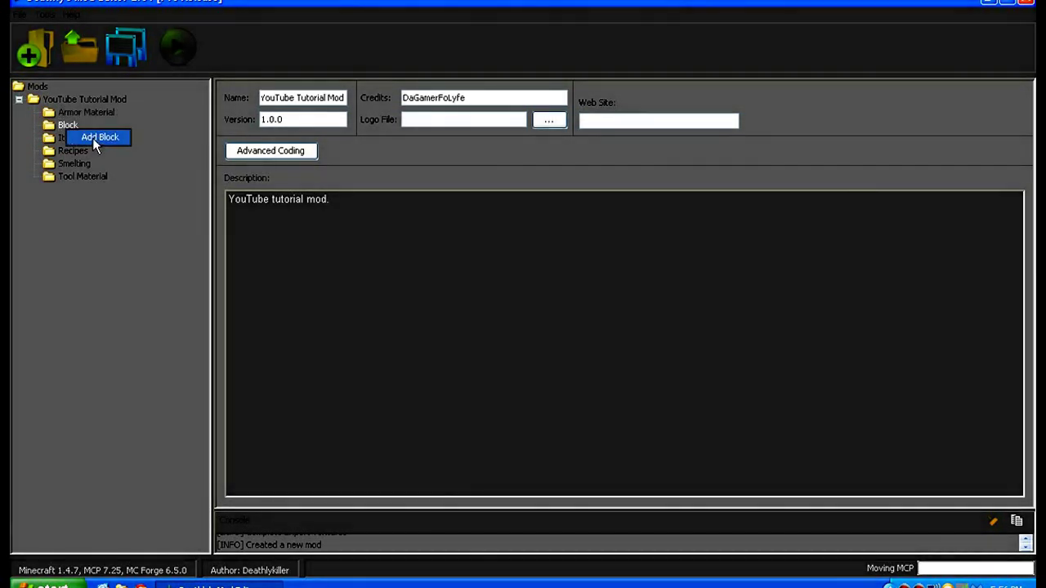
click(92, 137)
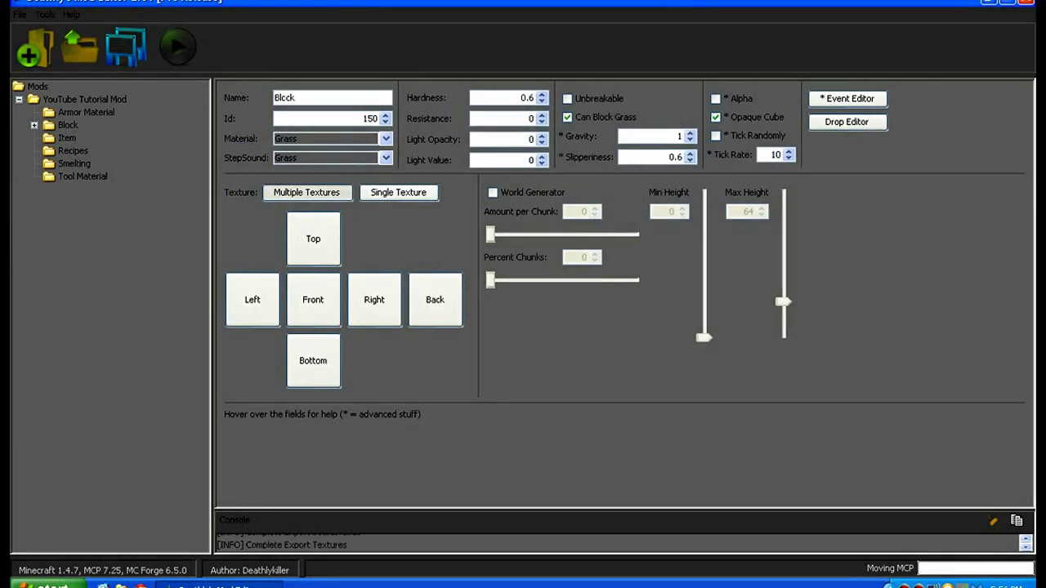
Name the new block "YouTube Ore" and set its id to 170.
click(341, 101)
drag(341, 104, 246, 99)
text(YouTube)
key(BackSpace)
key(BackSpace)
text(e Ore)
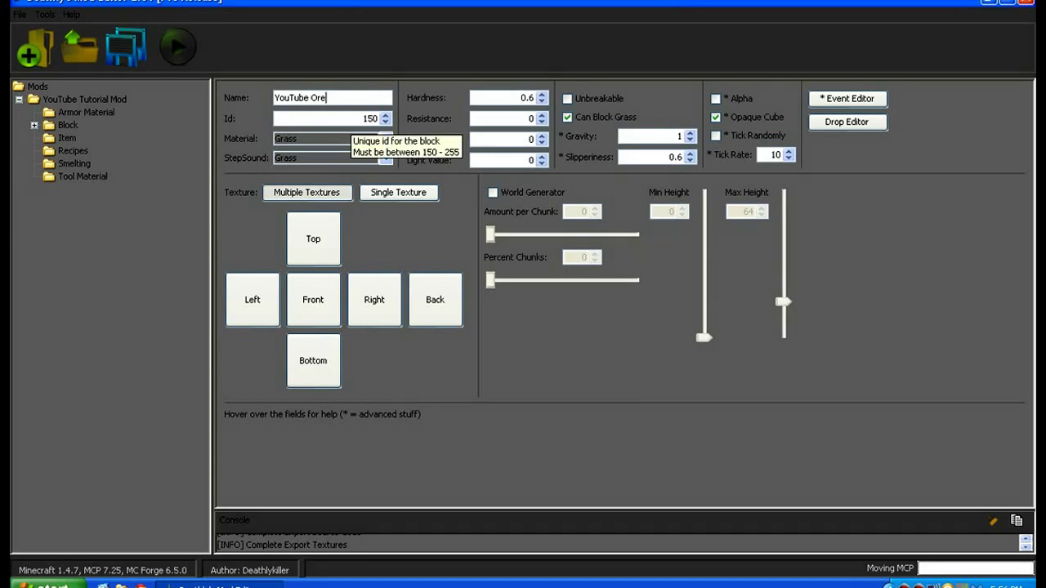
click(365, 118)
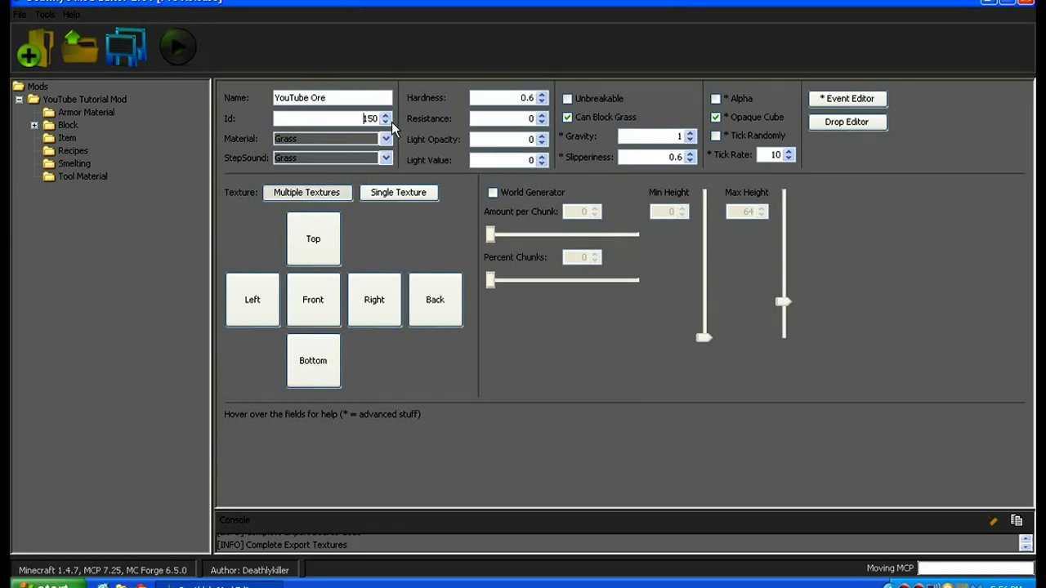
key(BackSpace)
key(BackSpace)
key(BackSpace)
text(170)
Set the YouTube Ore block's material to Iron and its step sound to Stone.
click(387, 139)
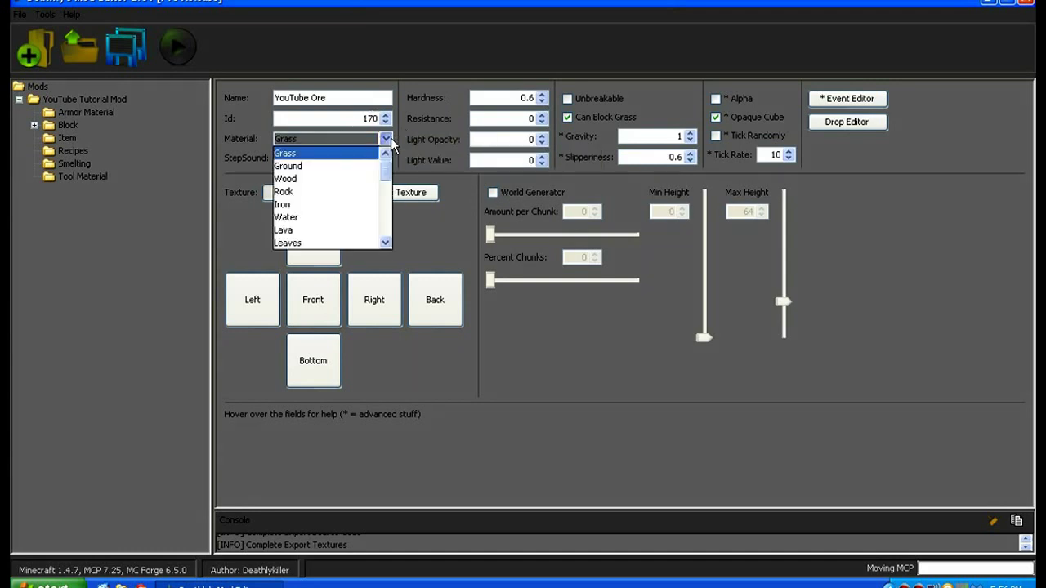
click(325, 204)
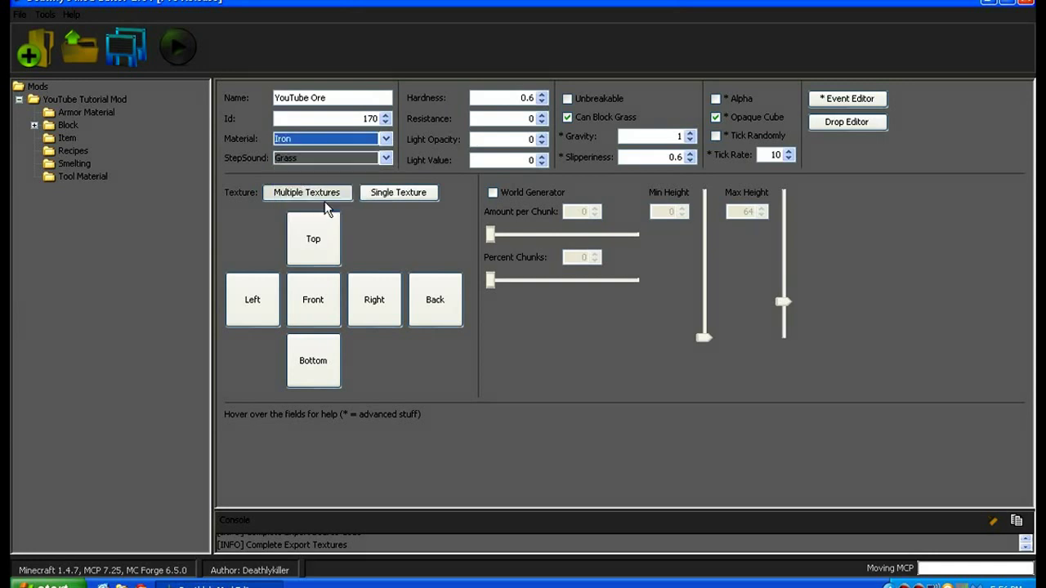
click(347, 159)
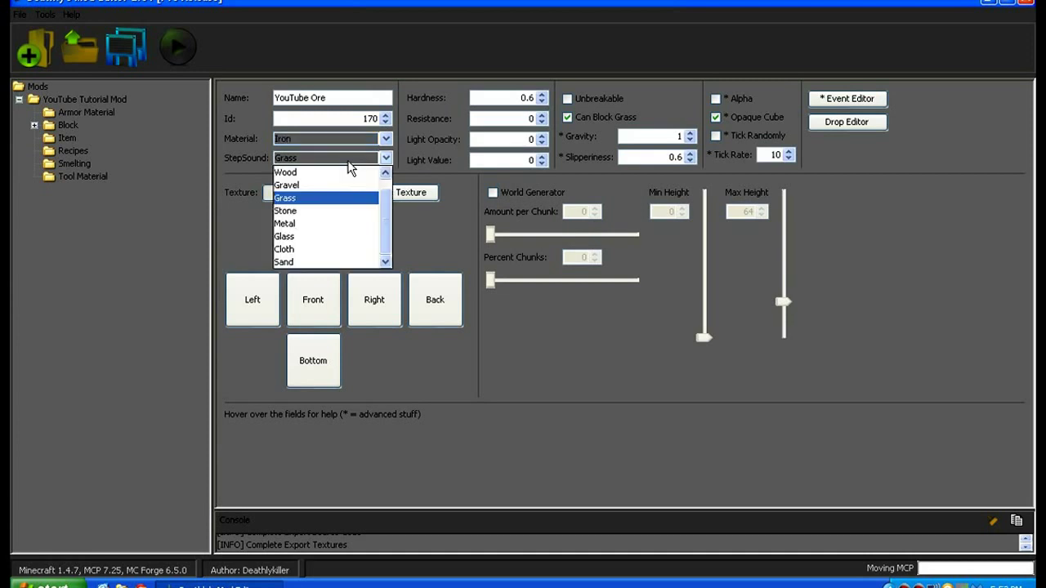
click(339, 212)
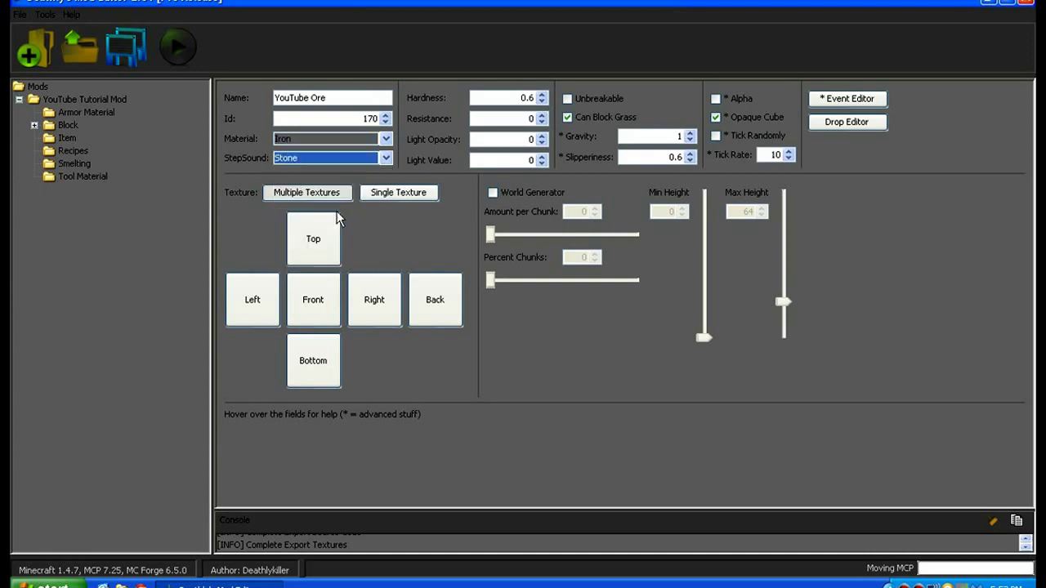
Set the YouTube Ore block's hardness to 5 and its resistance to 5.
click(542, 98)
click(542, 95)
click(542, 95)
key(BackSpace)
text(0)
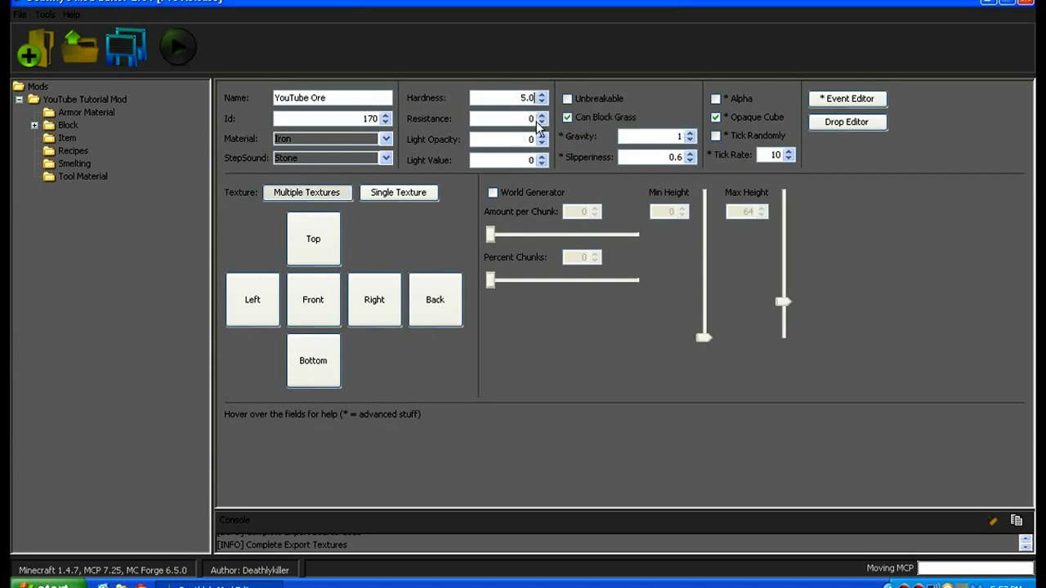
mouse_move(545, 119)
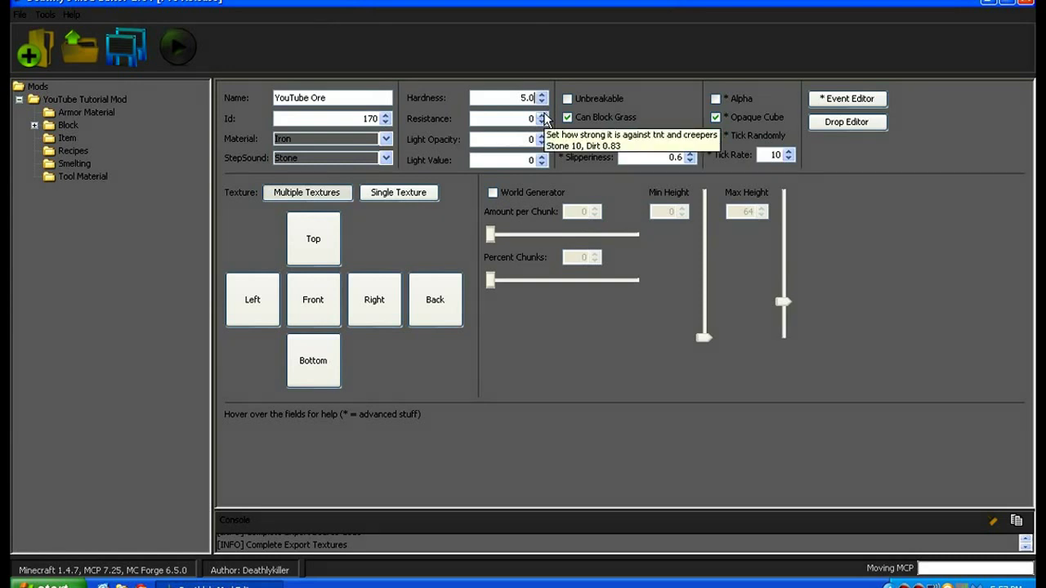
key(Tab)
text(5)
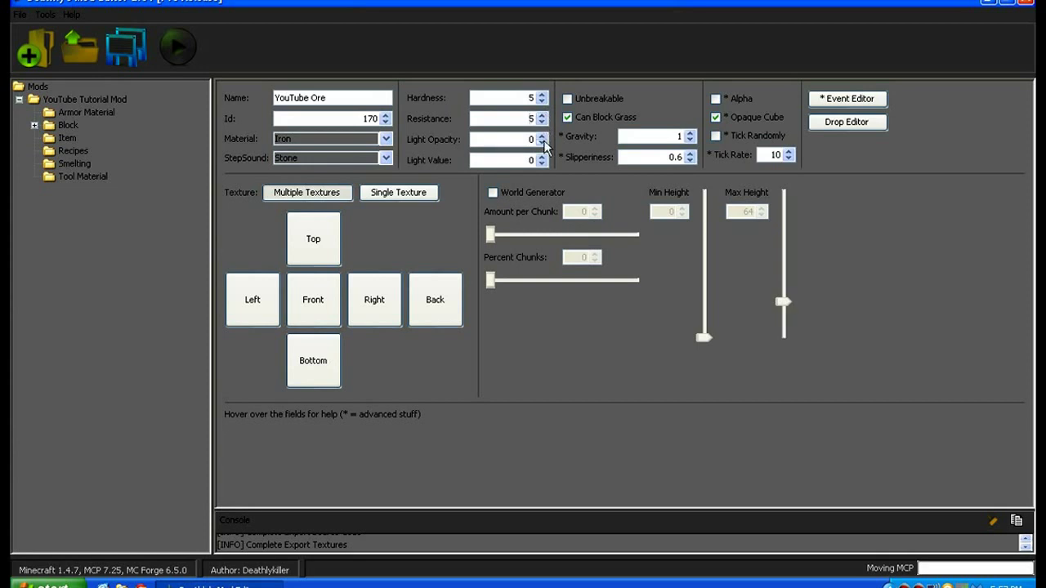
Set the YouTube Ore block's light opacity to 2 and its light value to 10.
mouse_move(548, 141)
click(543, 139)
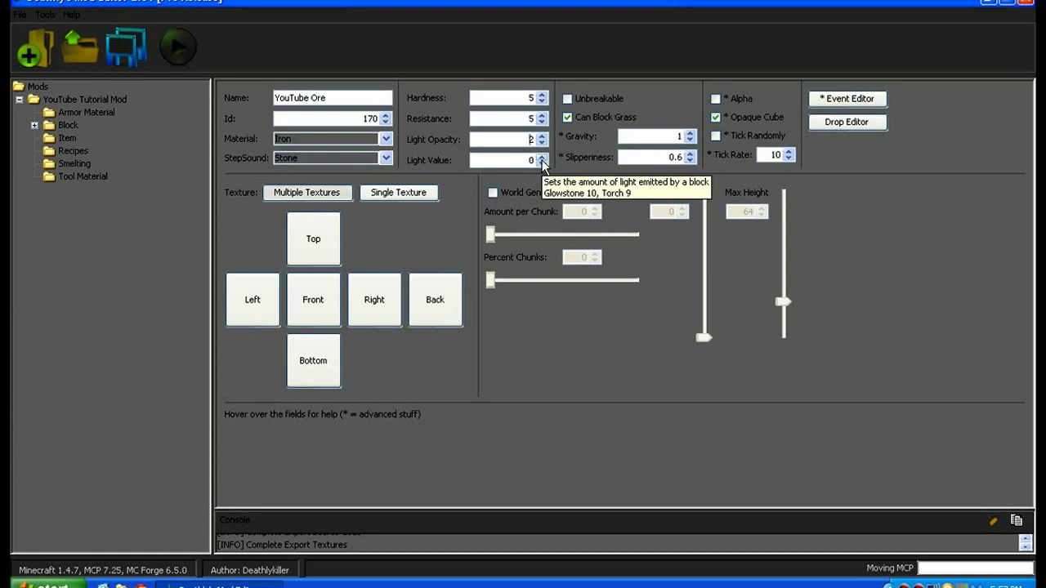
click(543, 156)
click(542, 156)
click(542, 156)
click(542, 157)
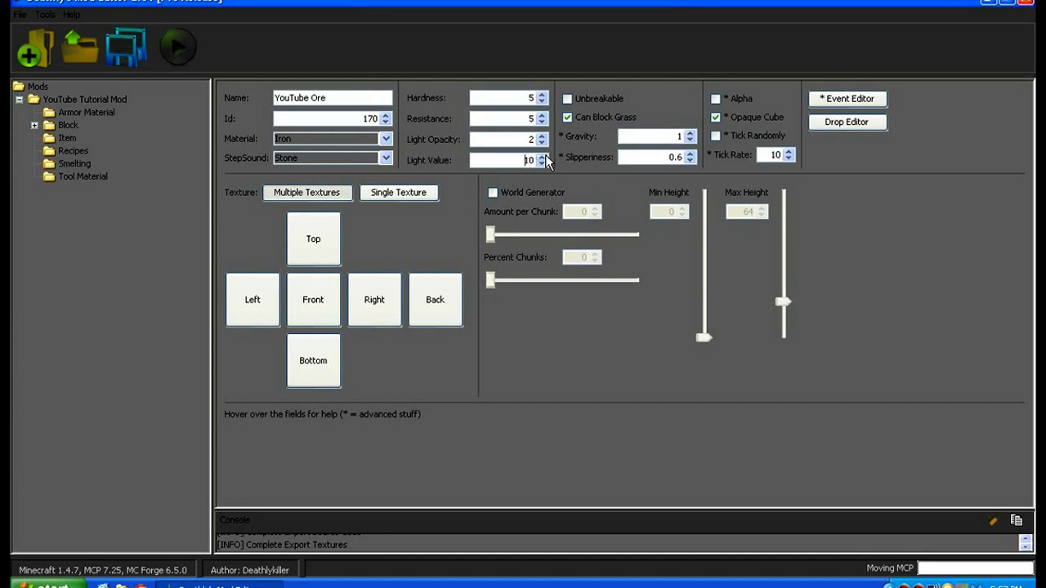
Turn off the Can Block Grass option for the YouTube Ore block.
click(568, 121)
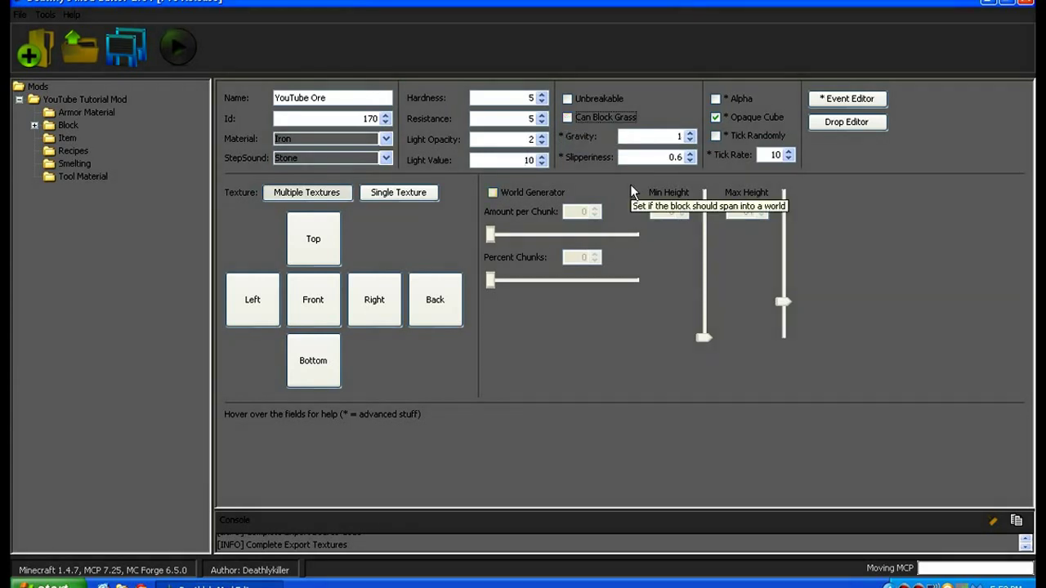
click(608, 117)
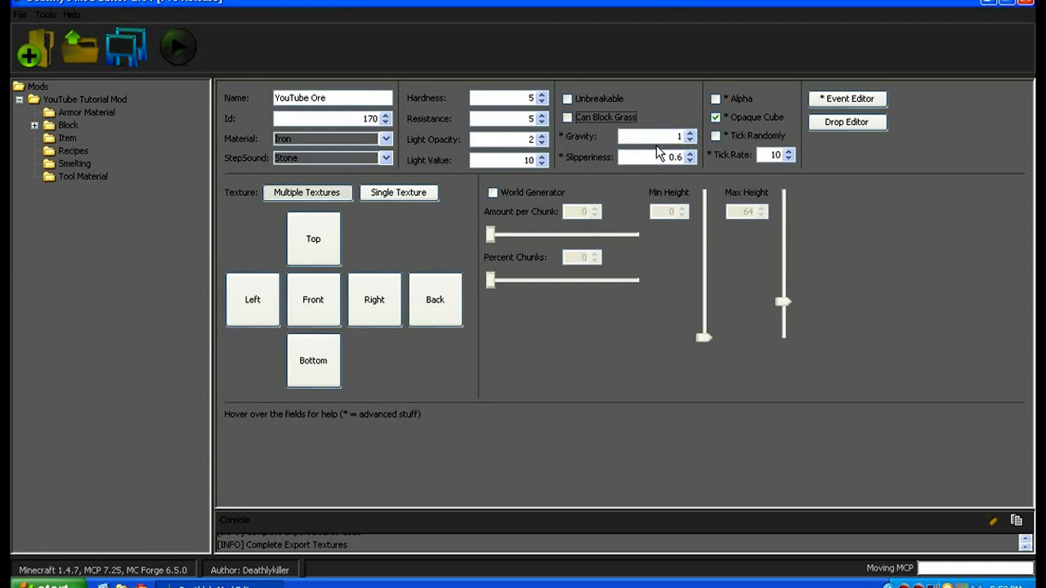
click(567, 117)
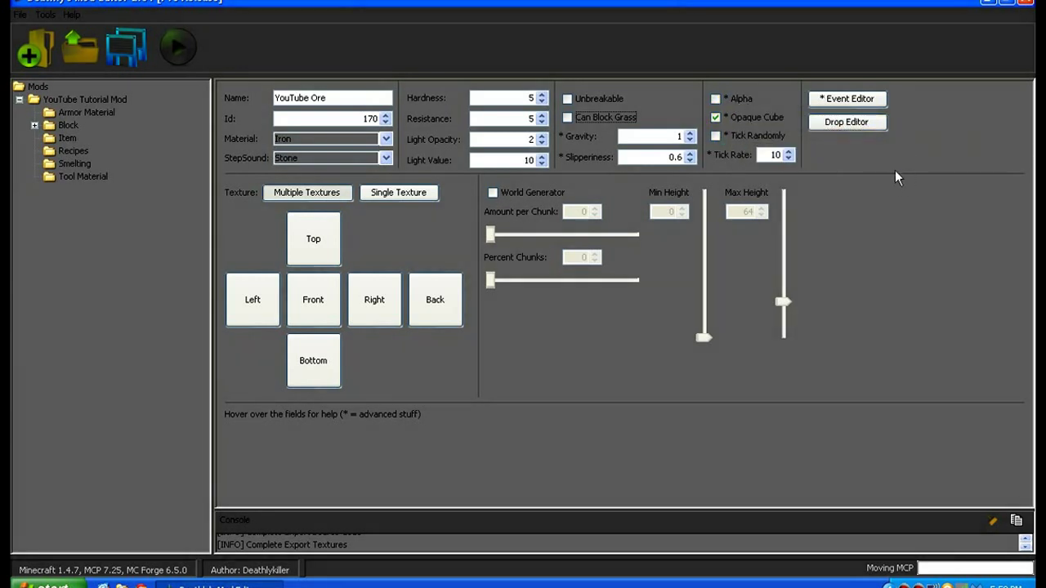
Look through the available block events in the Event Editor and close it without making changes.
click(864, 100)
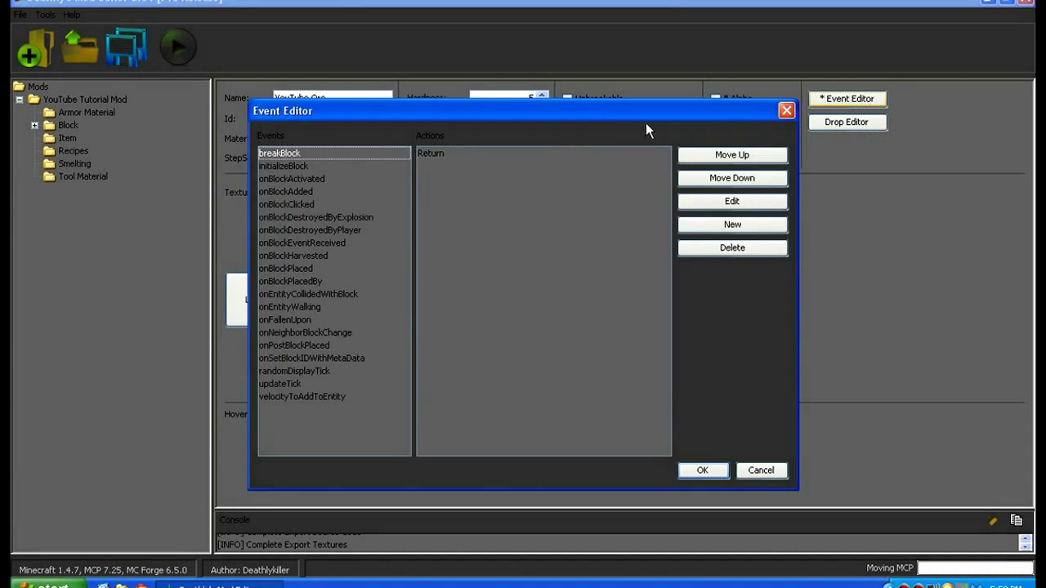
click(291, 177)
click(290, 164)
click(289, 179)
click(288, 217)
click(288, 242)
click(287, 267)
click(306, 357)
click(305, 319)
click(751, 471)
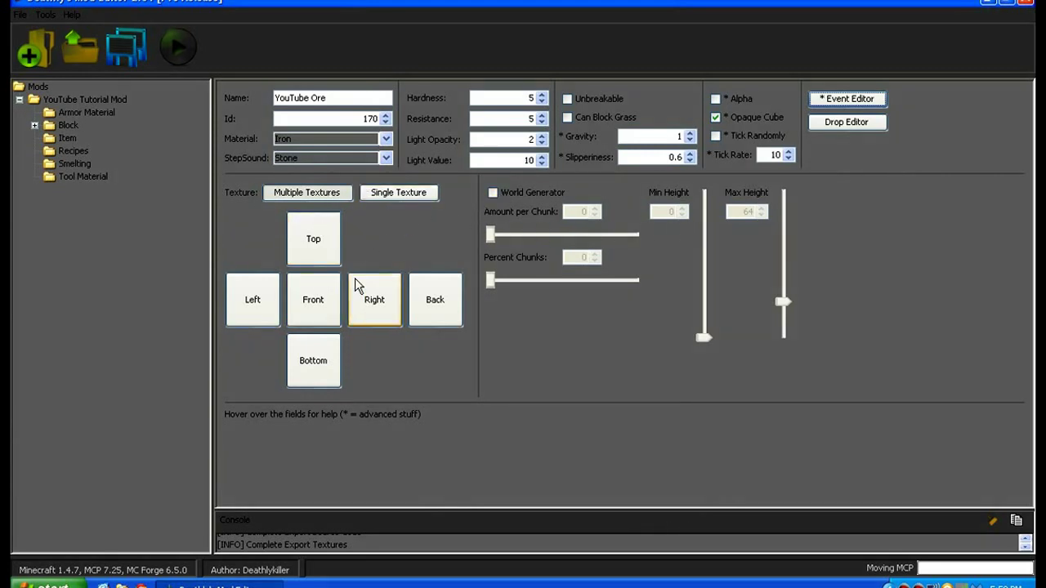
Enable the World Generator for YouTube Ore with 5 per chunk, 20 percent of chunks and a maximum height of 128.
click(494, 193)
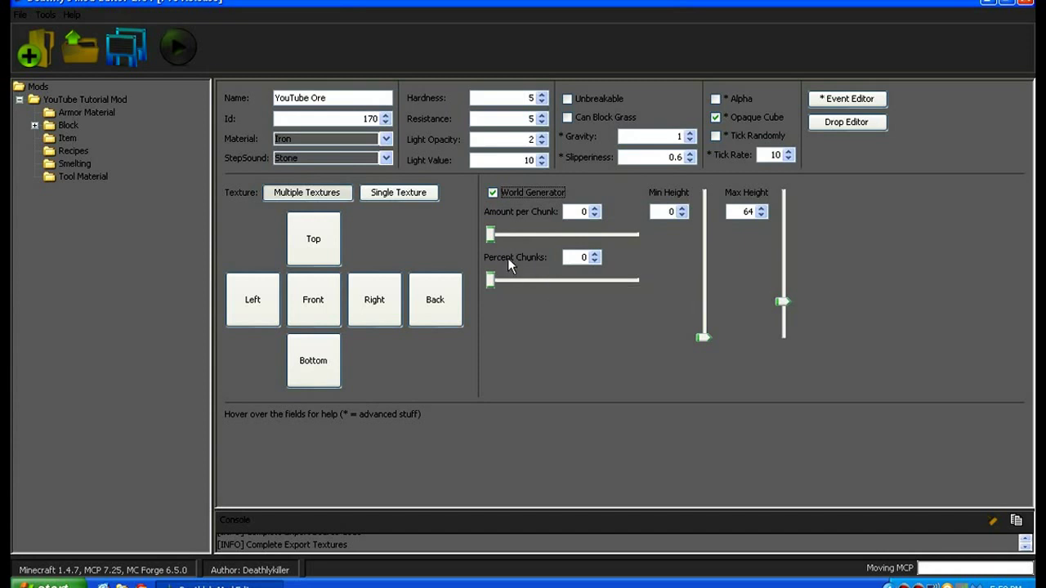
drag(492, 236, 500, 239)
drag(498, 281, 518, 281)
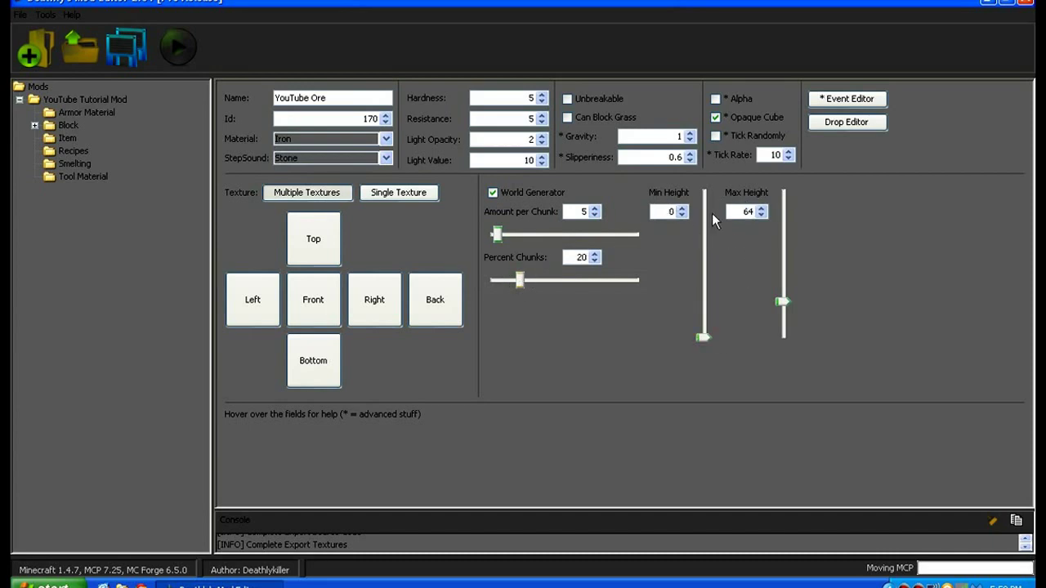
drag(789, 301, 810, 263)
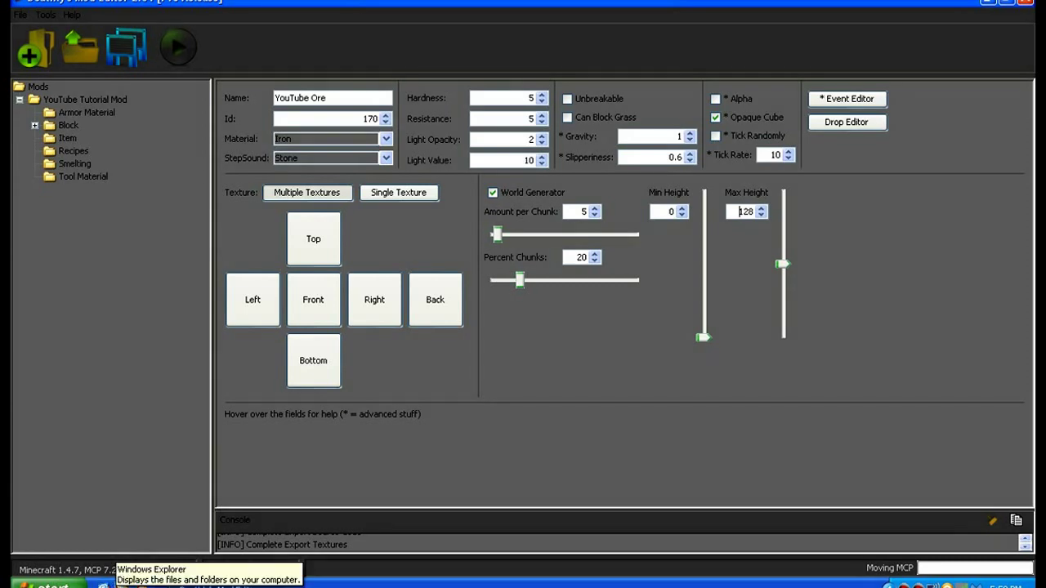
Switch to Windows Explorer and browse on drive C: to Pylo\MCreator\MCreator 1.1.8 SnP [1.4.7]\res\img-maker.
click(121, 585)
click(259, 462)
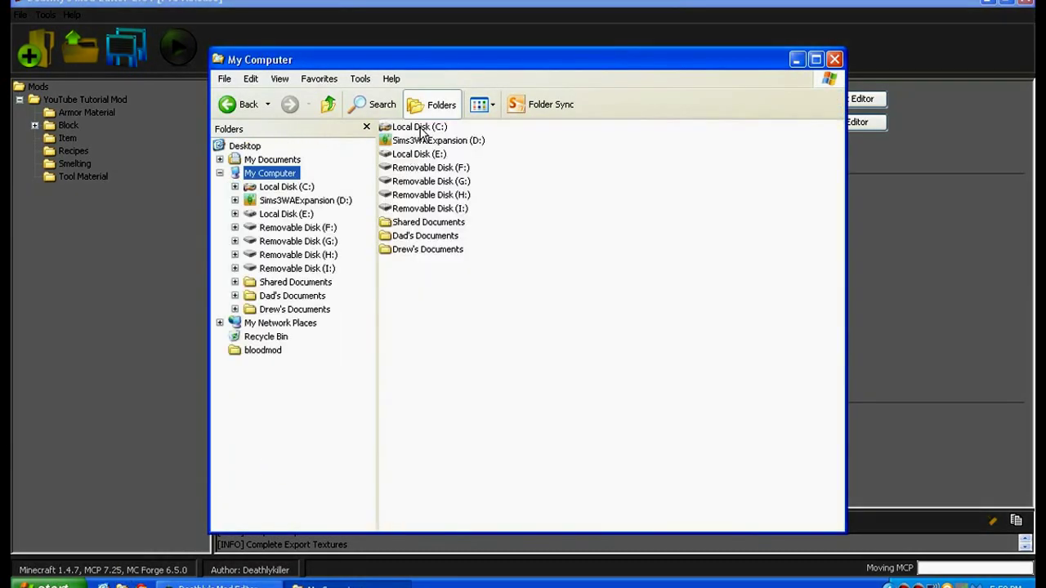
double_click(420, 133)
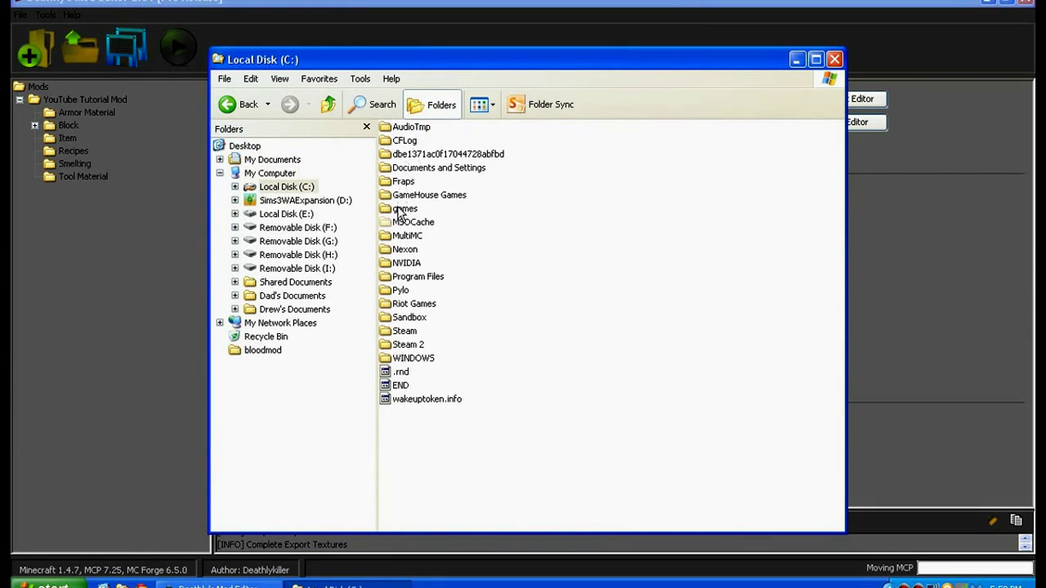
double_click(400, 290)
click(404, 128)
double_click(403, 129)
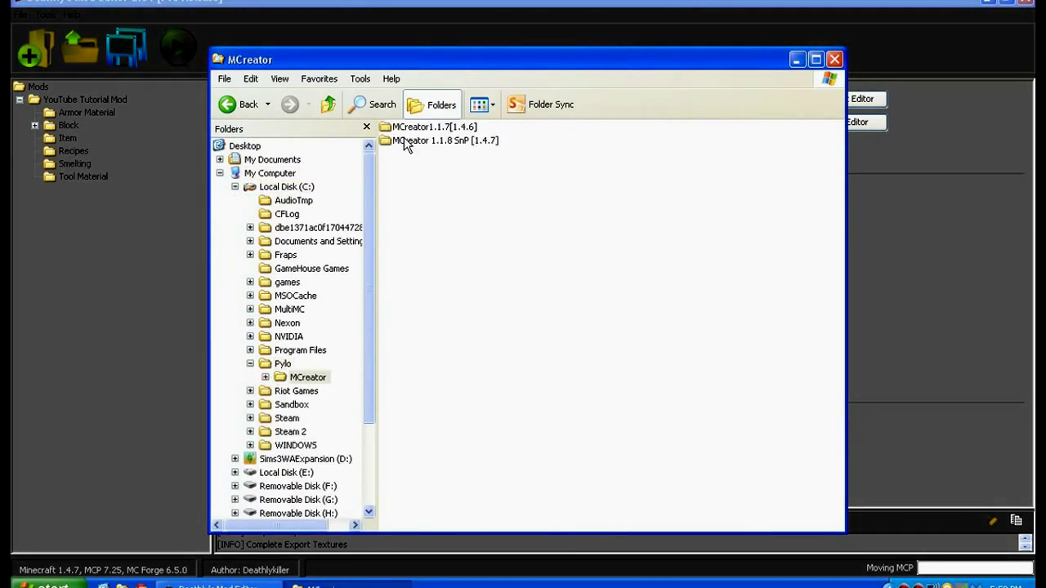
double_click(408, 143)
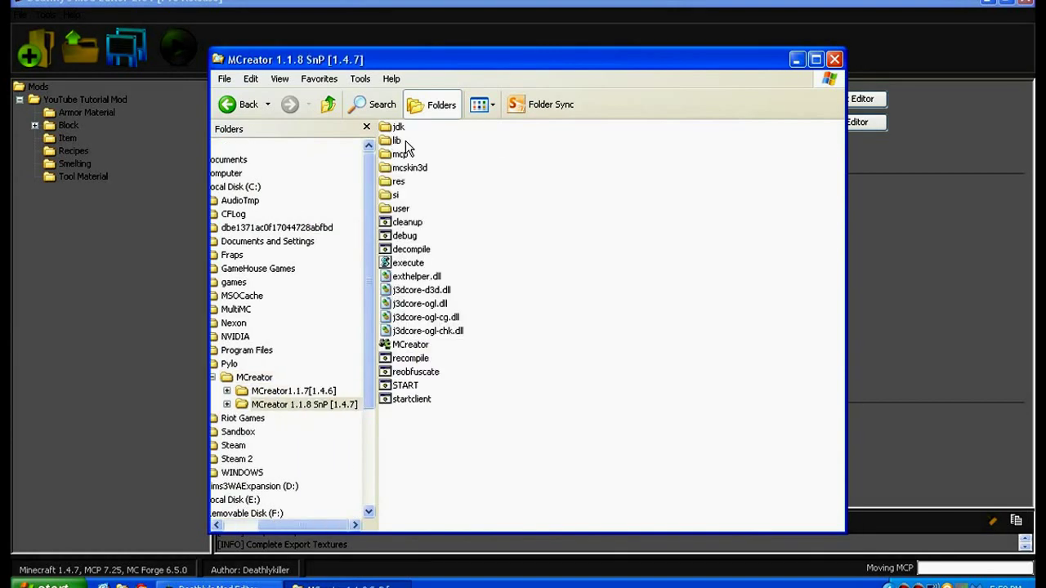
double_click(396, 182)
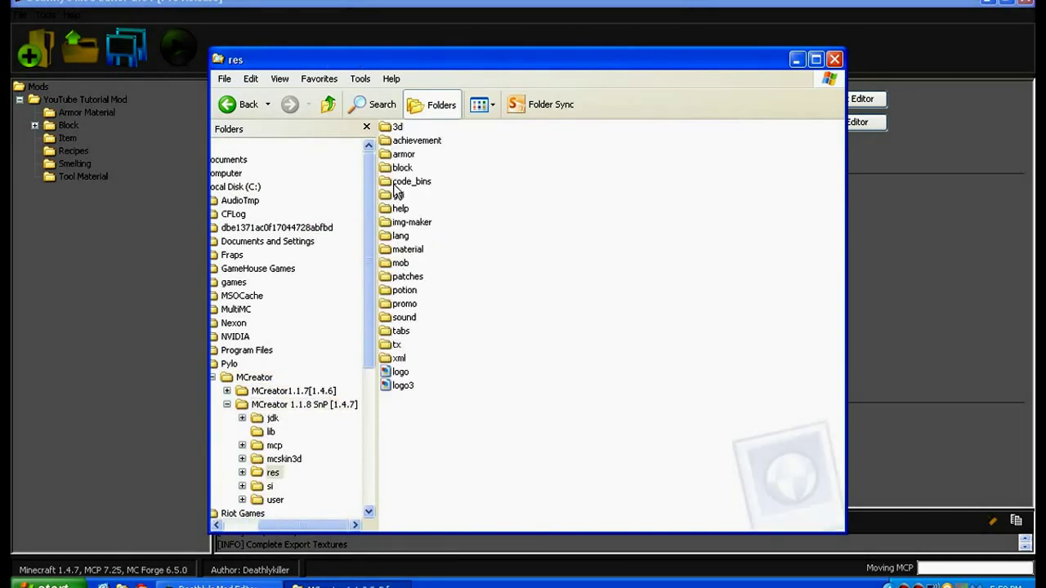
double_click(410, 223)
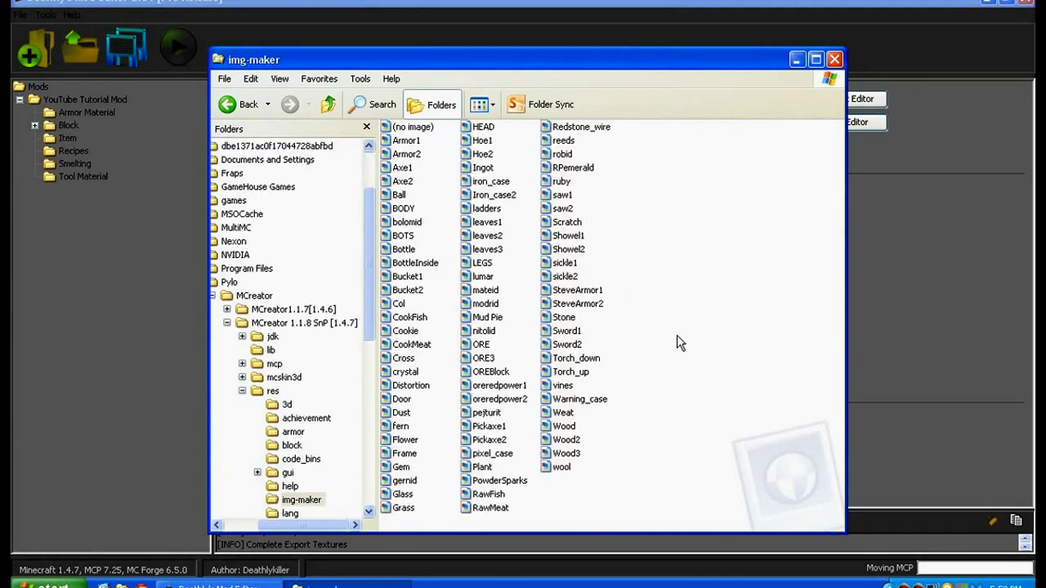
Open the Stone image from the img-maker folder for editing in Paint.NET.
right_click(563, 318)
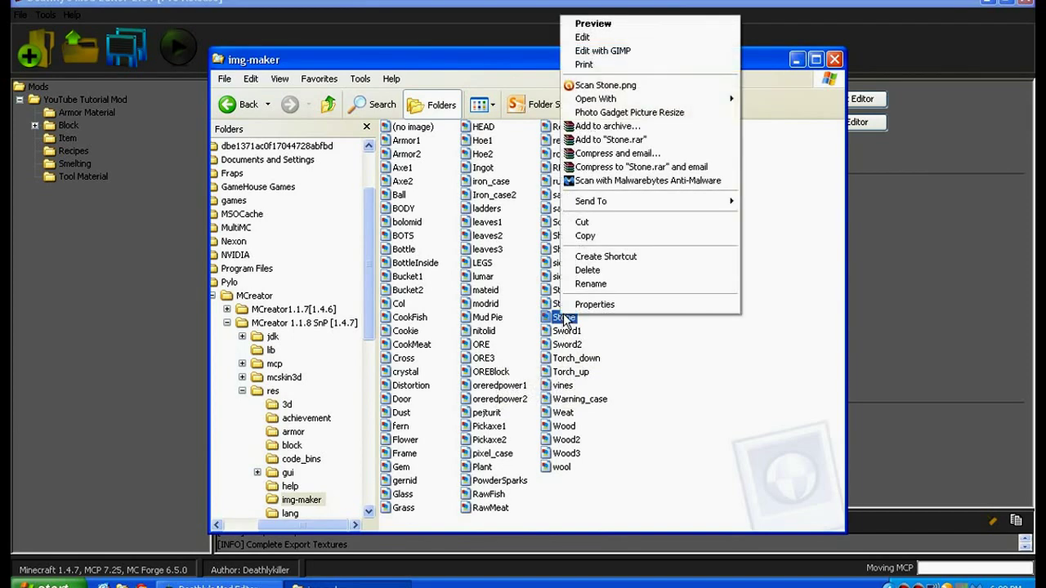
click(639, 37)
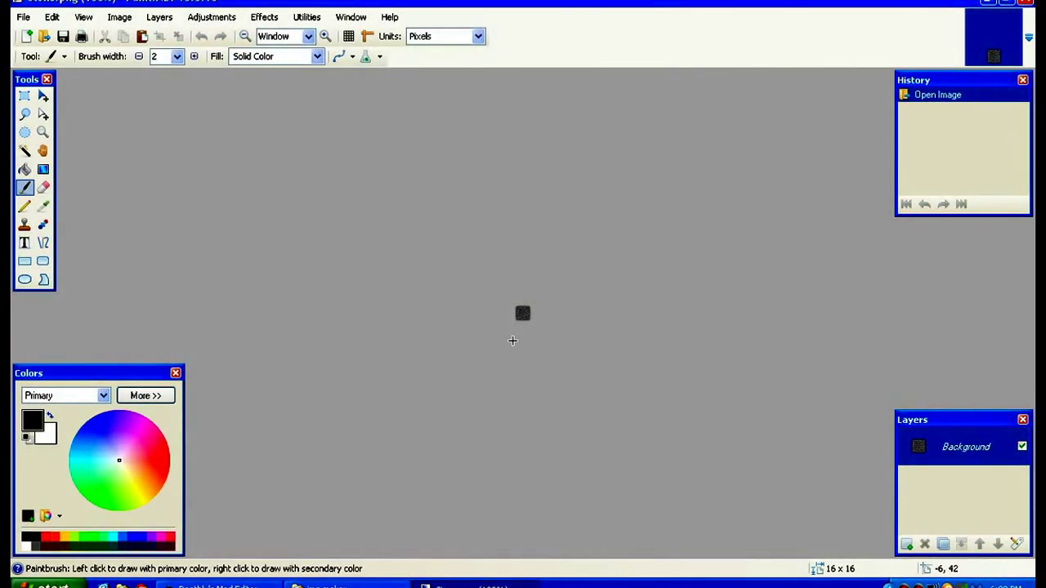
ctrl+scroll(514, 341, up, 5)
scroll(513, 341, up, 4)
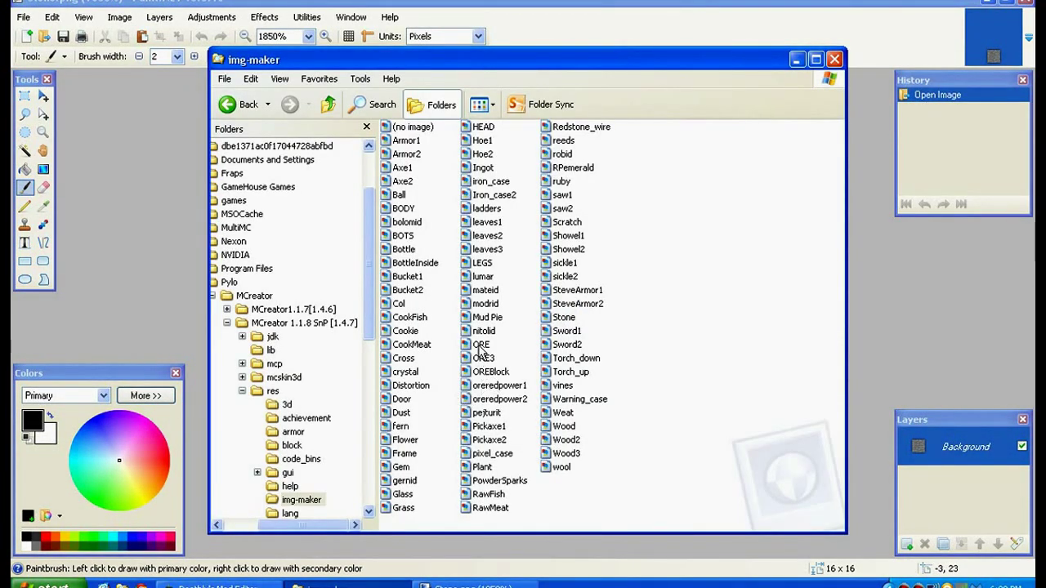
Copy the ORE image from img-maker and paste it into a new layer over the stone texture.
right_click(481, 344)
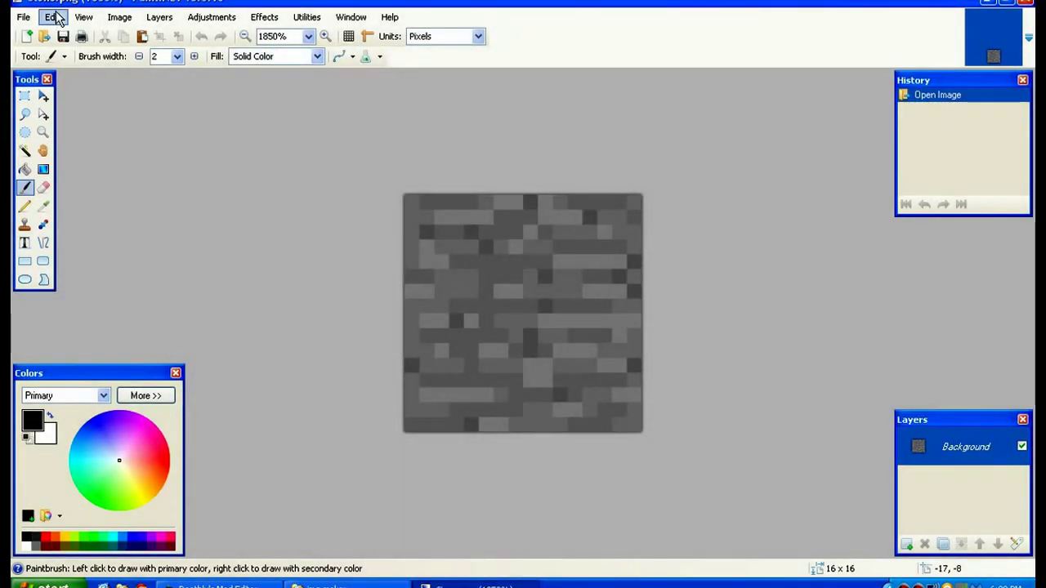
click(54, 18)
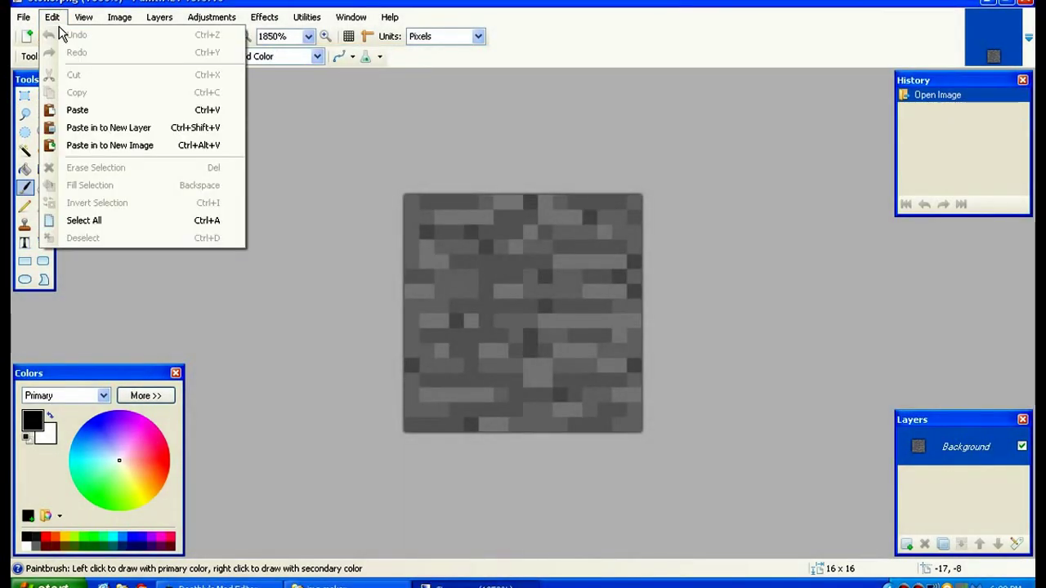
click(99, 128)
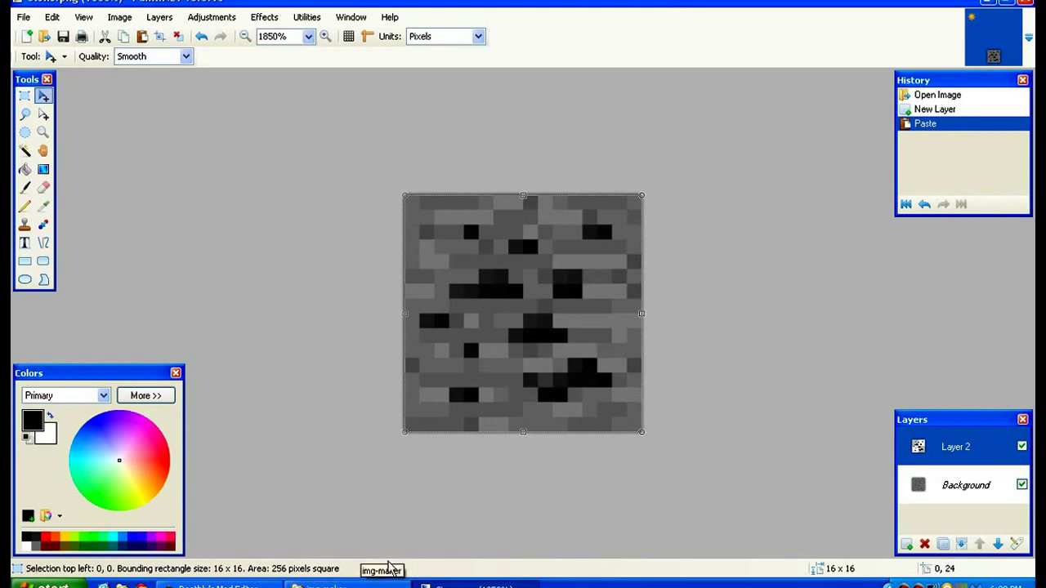
click(347, 585)
click(465, 585)
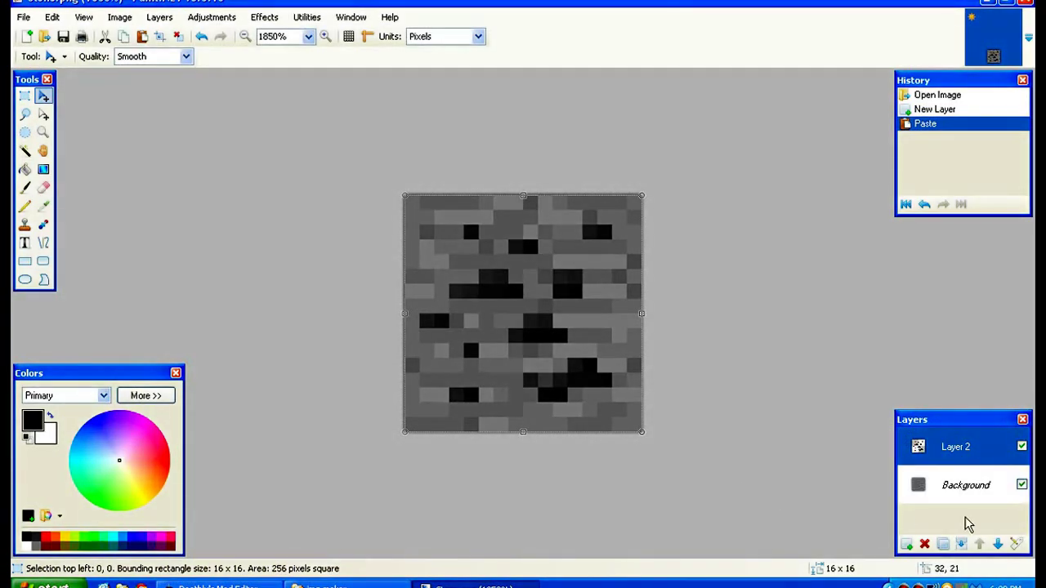
Hide the Background layer and set up the Pencil tool with bright pink as the primary color.
click(1019, 486)
click(1021, 485)
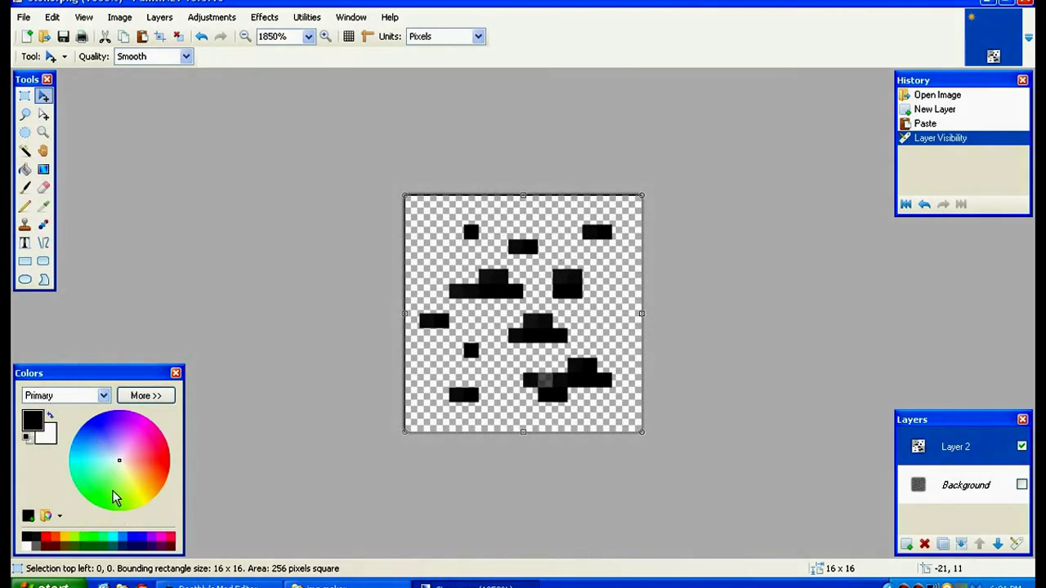
mouse_move(119, 464)
mouse_down()
mouse_move(88, 459)
mouse_move(149, 445)
mouse_move(145, 433)
mouse_up()
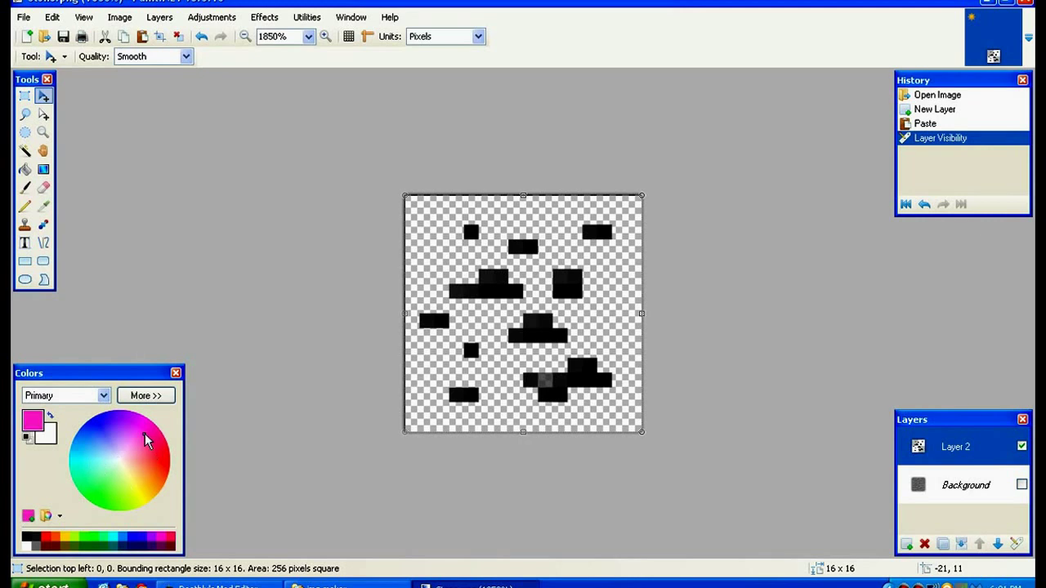
click(25, 205)
scroll(286, 322, up, 1)
scroll(286, 321, up, 1)
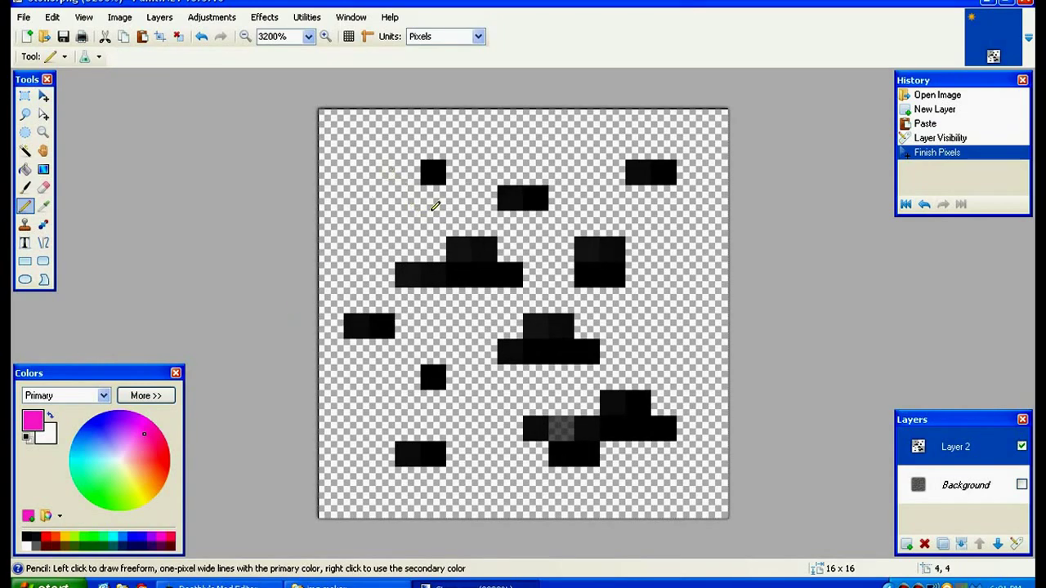
Paint the single ore pixels and the lower or right part of each black ore spot bright pink, pixel by pixel.
click(435, 170)
click(538, 198)
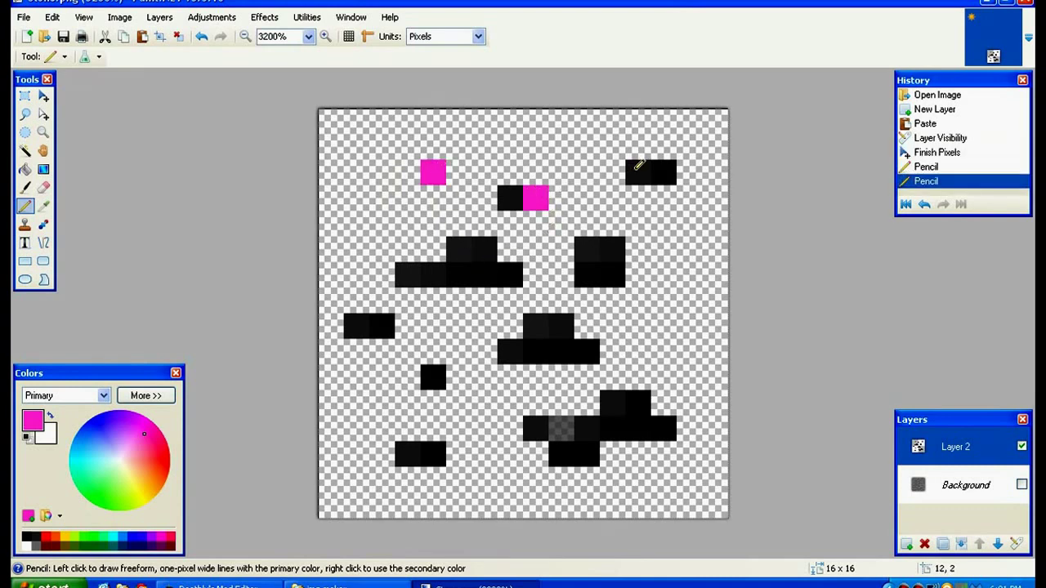
click(663, 172)
click(613, 276)
click(587, 275)
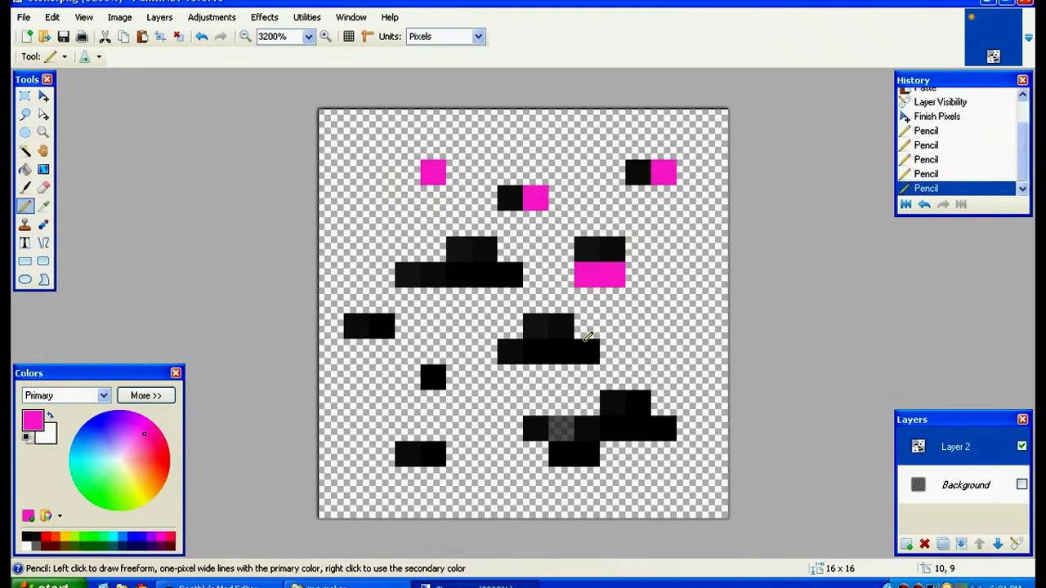
drag(585, 344, 535, 350)
drag(514, 275, 456, 275)
click(383, 326)
click(433, 376)
click(433, 454)
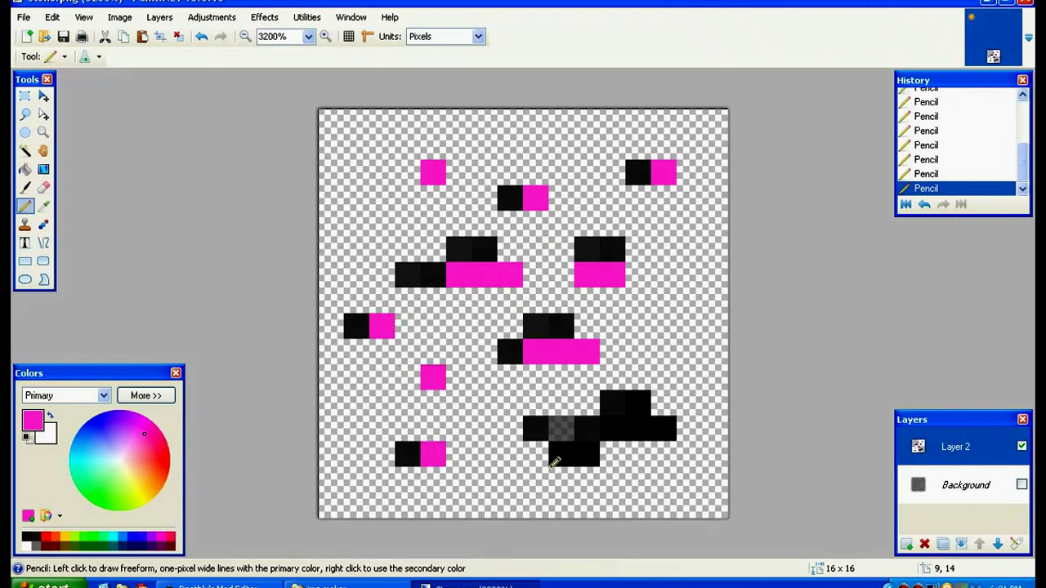
click(562, 453)
click(586, 454)
click(613, 428)
click(638, 403)
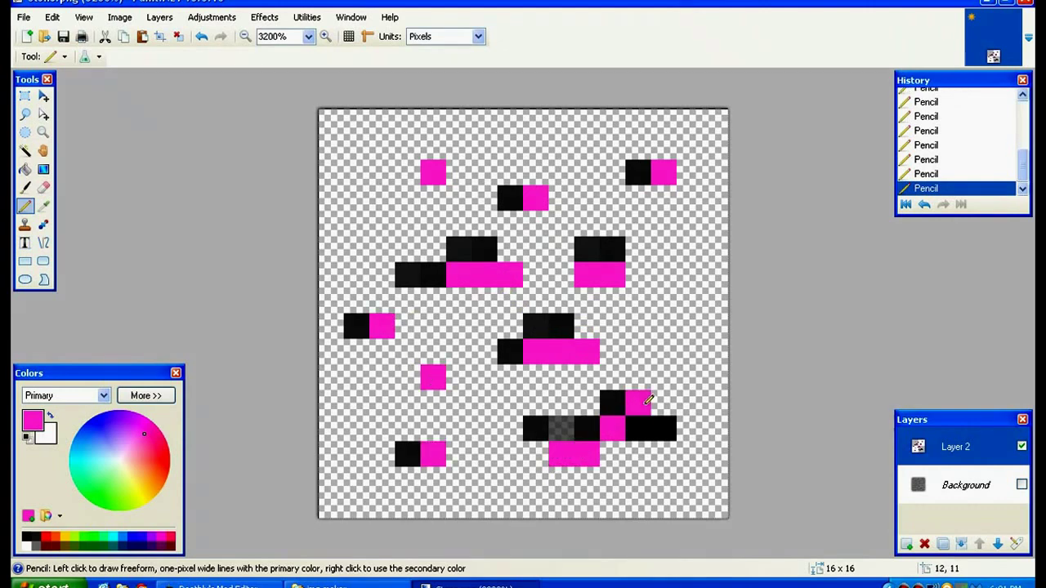
click(655, 426)
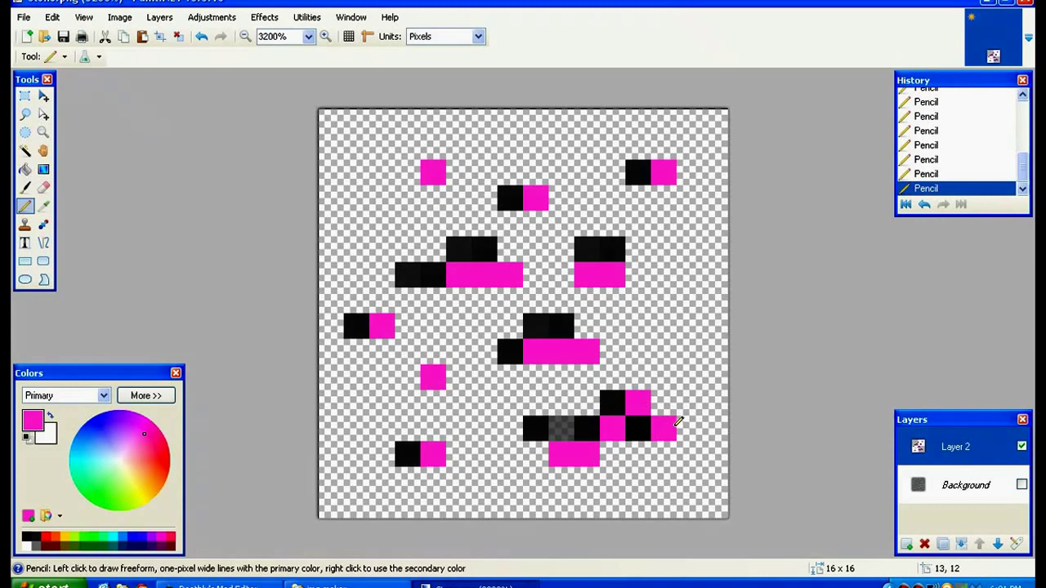
Set the primary color to the darker pink E021B7 and paint all remaining black and gray ore pixels with it.
click(148, 395)
mouse_move(250, 481)
mouse_down()
mouse_move(263, 498)
mouse_move(258, 488)
mouse_up()
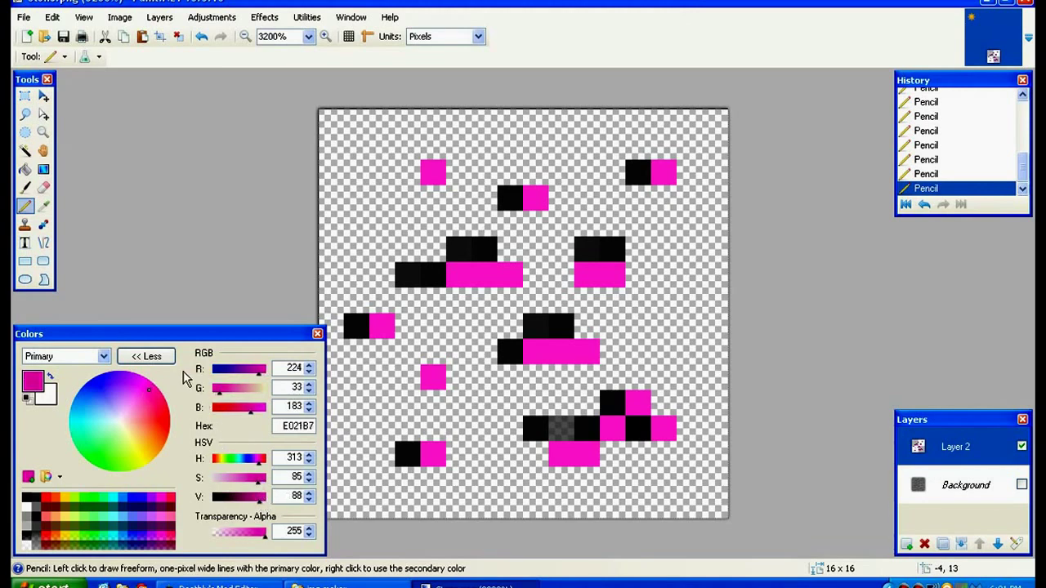
click(146, 356)
click(508, 350)
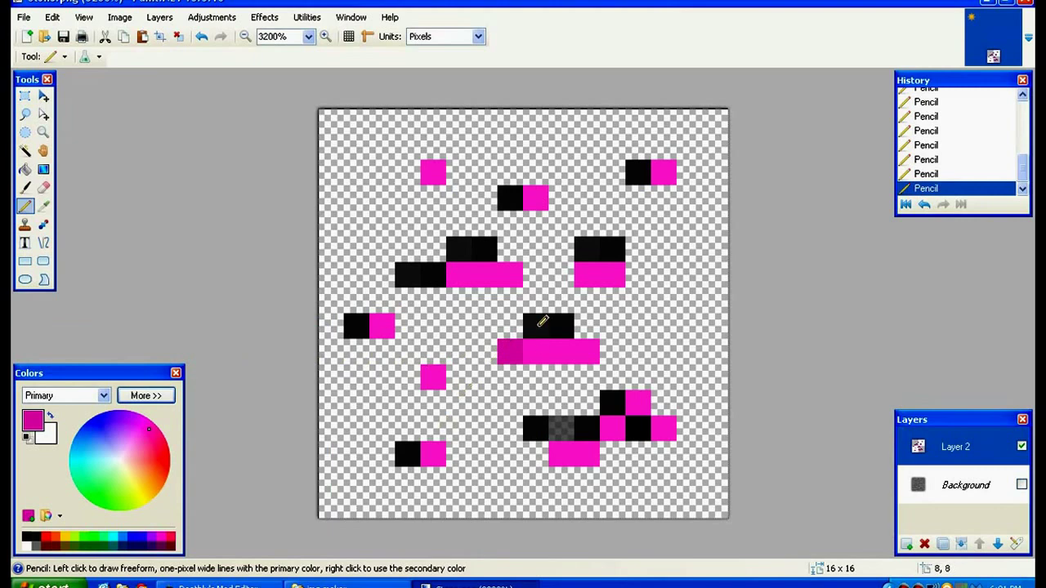
drag(539, 326, 560, 309)
drag(587, 250, 610, 248)
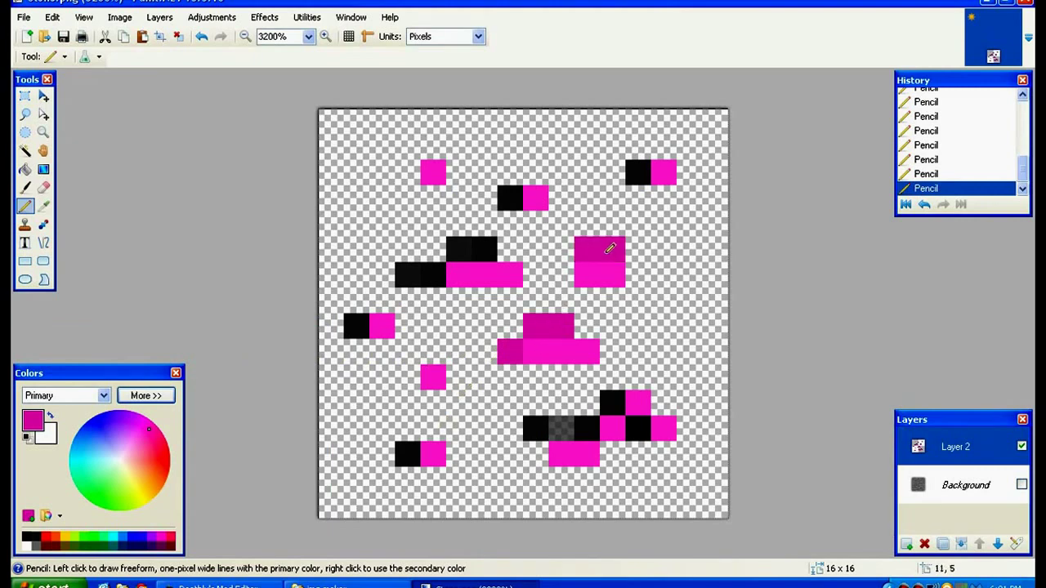
click(510, 198)
drag(484, 250, 413, 271)
click(356, 325)
click(407, 454)
click(536, 428)
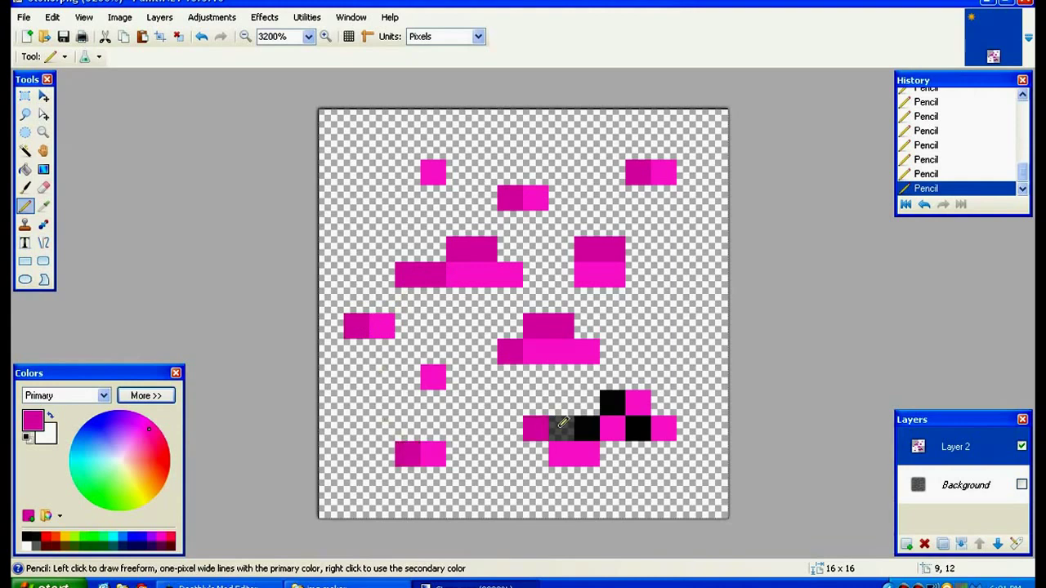
drag(563, 424, 587, 424)
click(622, 400)
click(637, 427)
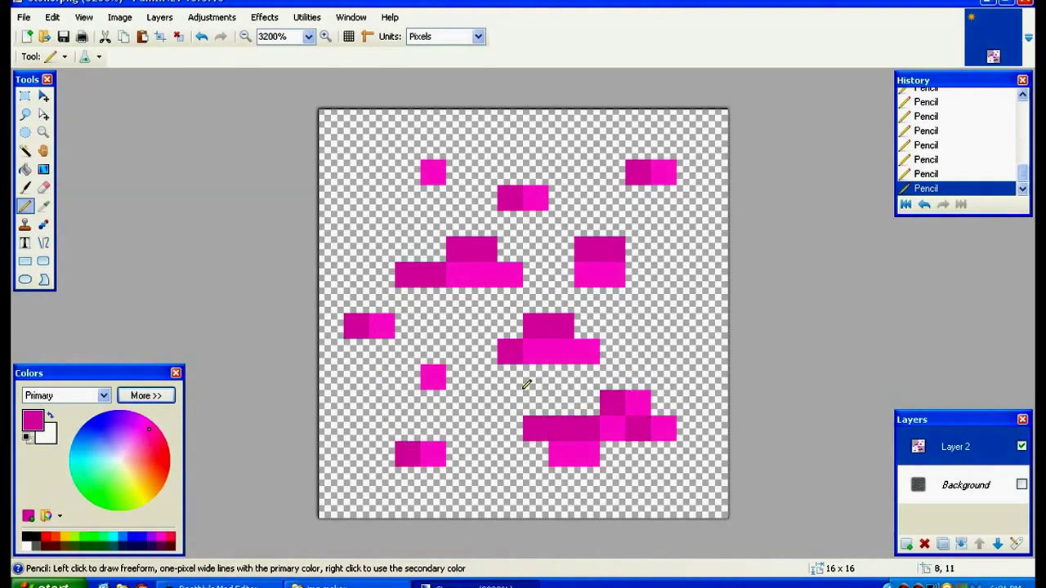
Show the Background layer again and merge the pink ore layer down into it.
click(1022, 484)
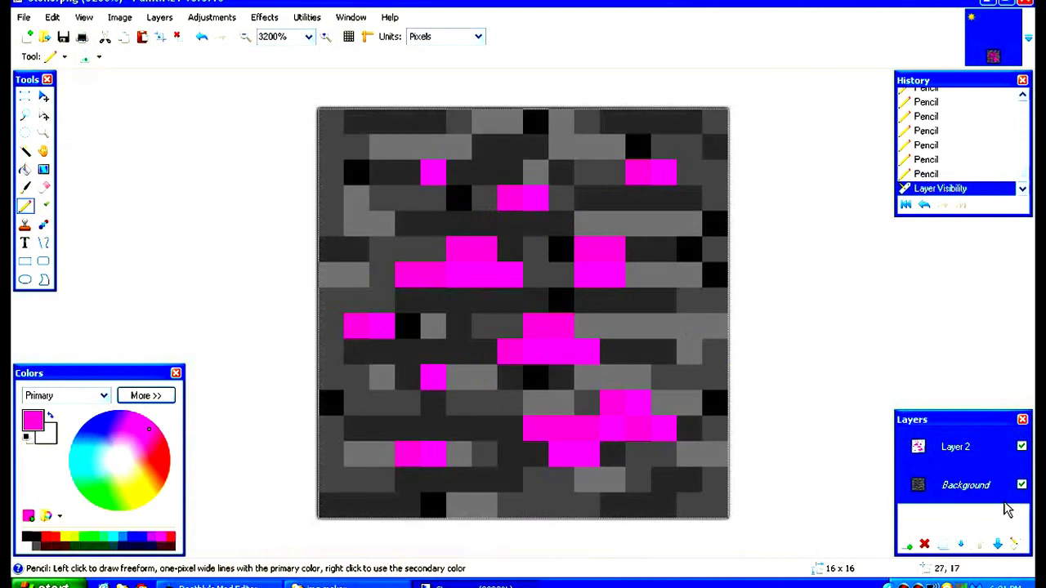
click(961, 545)
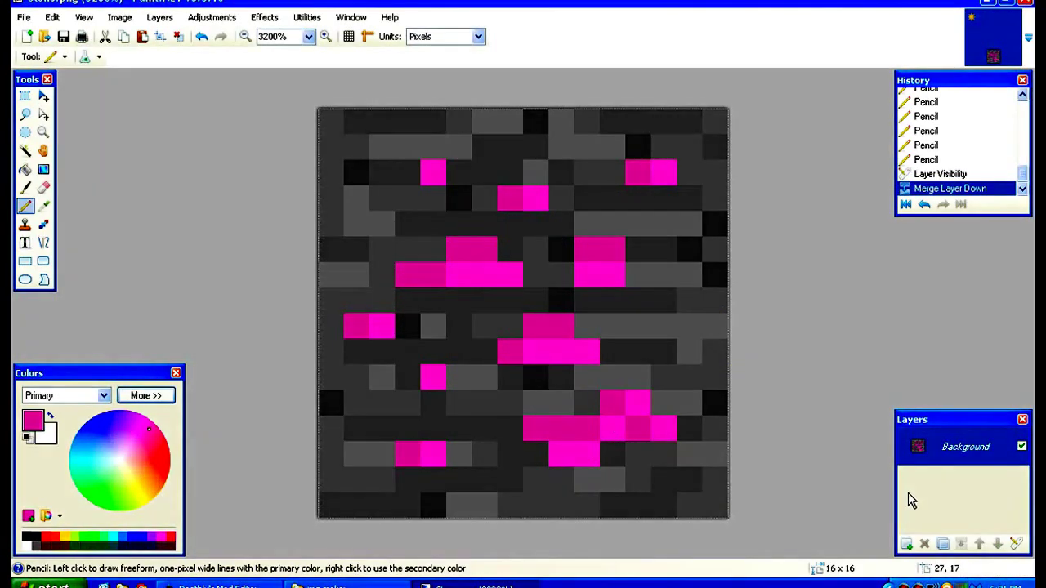
Start saving the ore image to the Desktop as YouTube Pink Ore and create a new folder there named YouTube Mod.
click(23, 16)
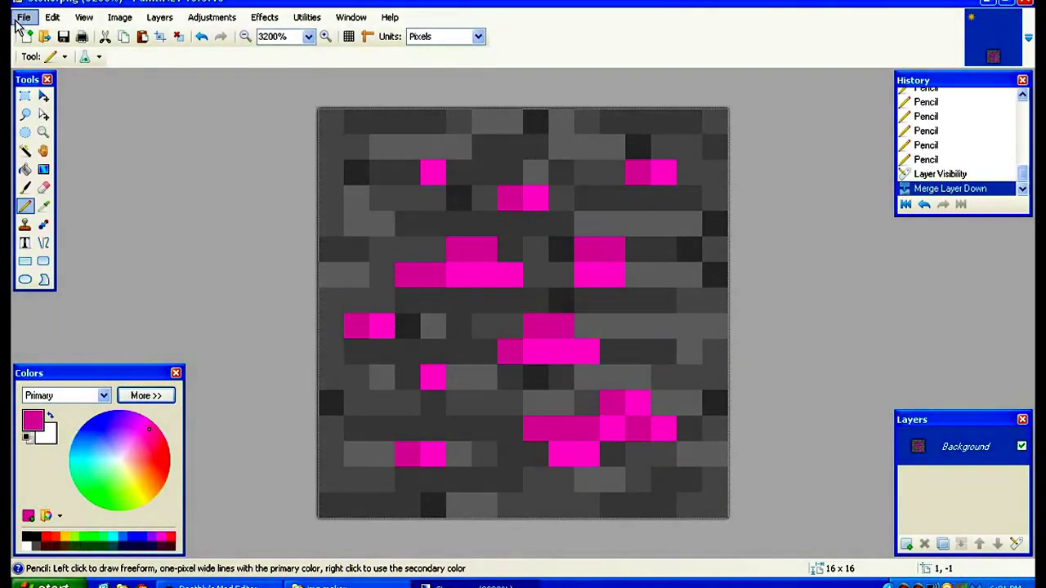
click(72, 145)
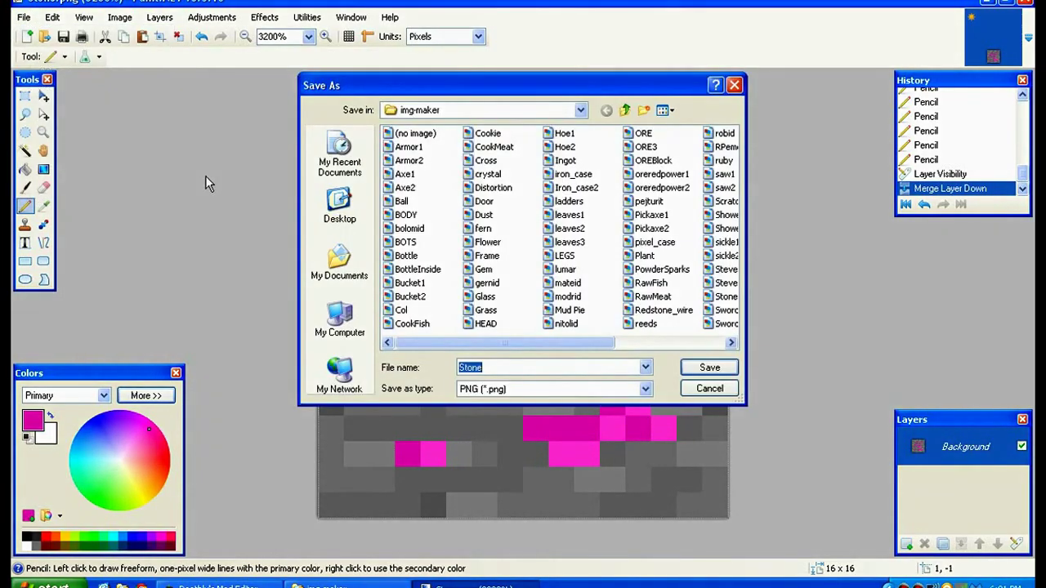
click(340, 204)
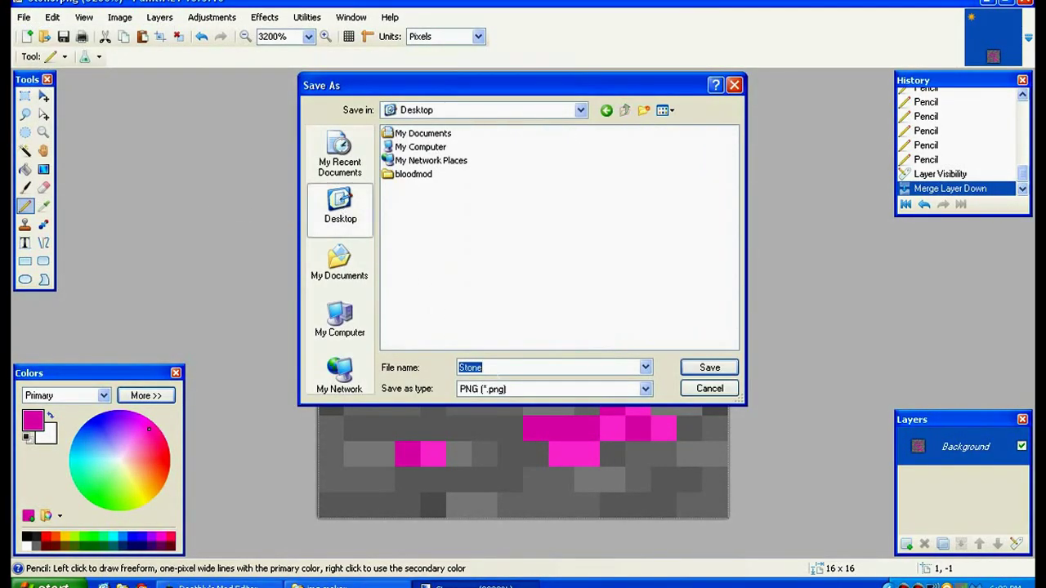
key(BackSpace)
click(653, 112)
text(YouTube Mod)
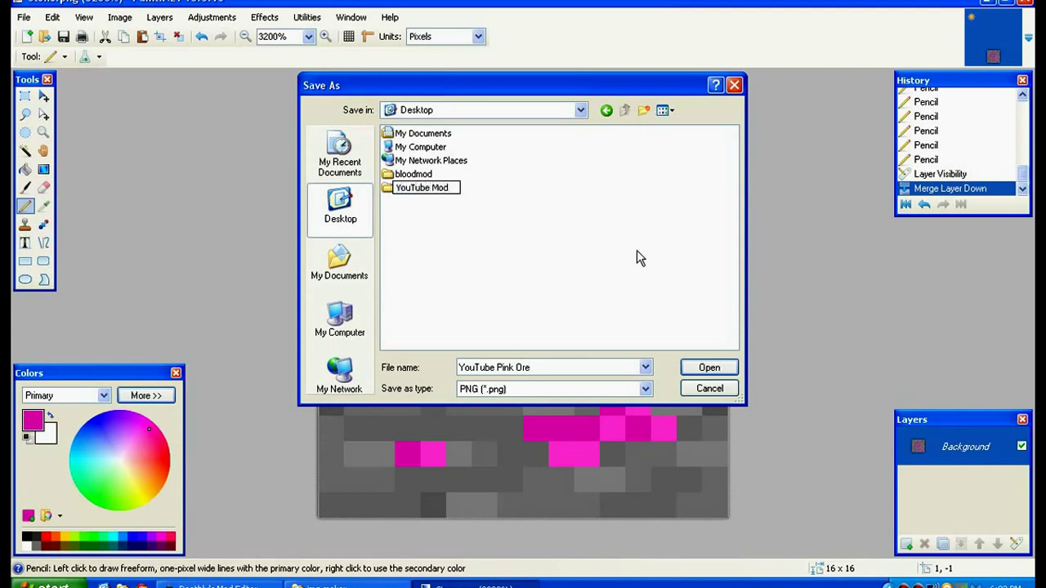
click(636, 251)
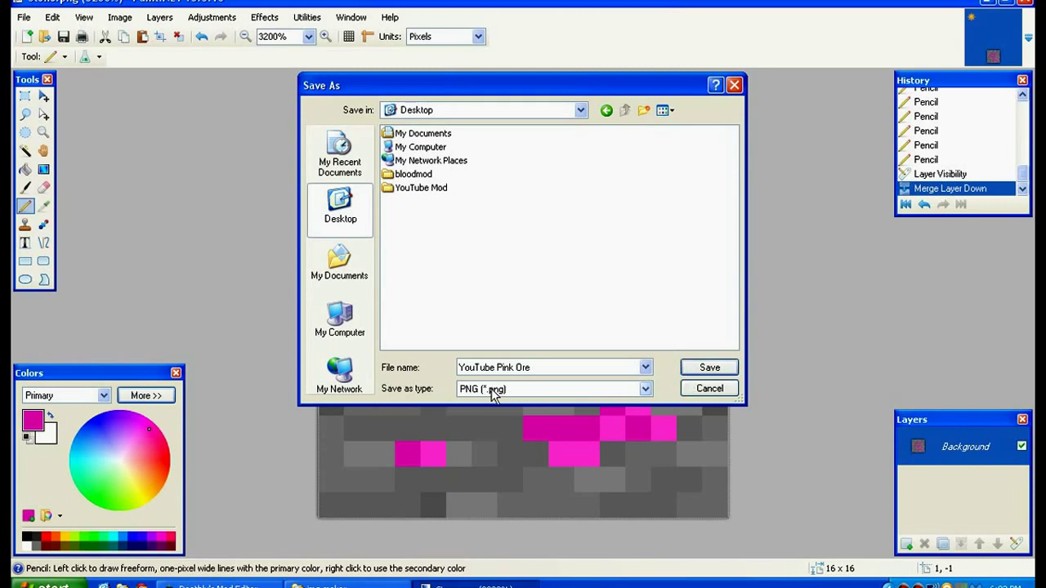
Save the texture as a PNG in the YouTube Mod folder with auto-detected bit depth, and close Paint.NET and the img-maker folder.
click(708, 368)
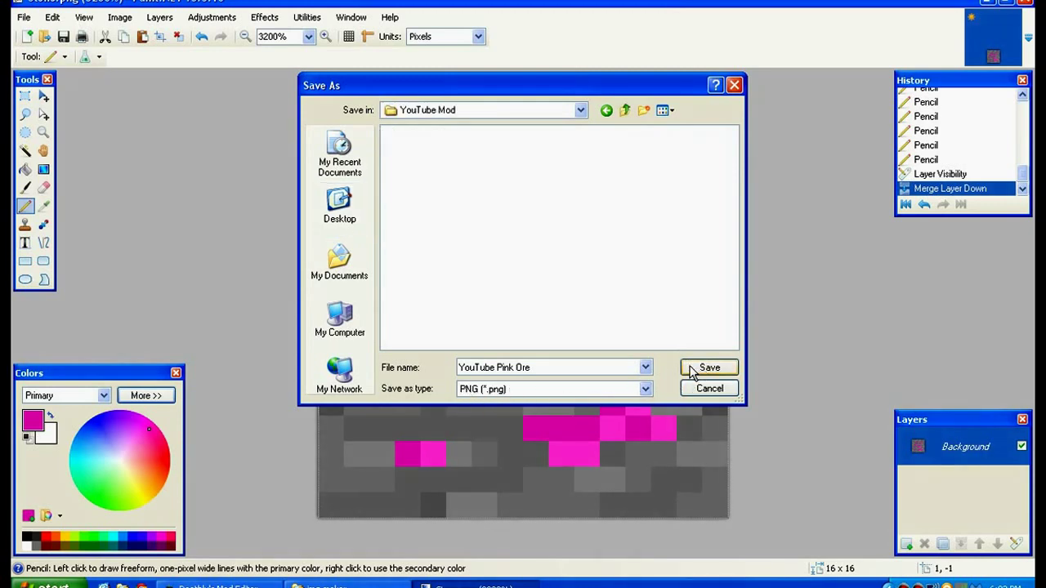
click(693, 368)
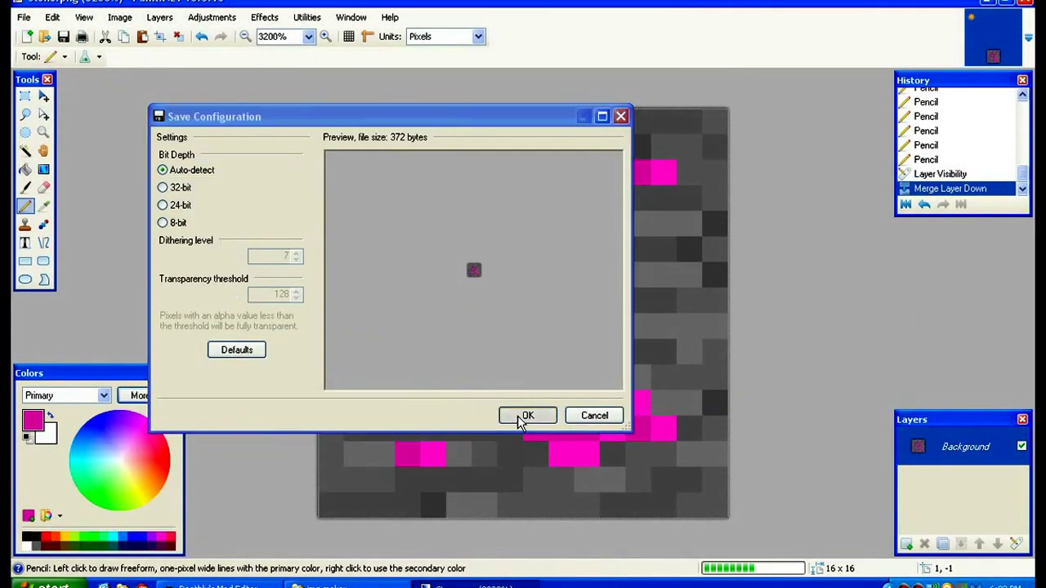
click(523, 415)
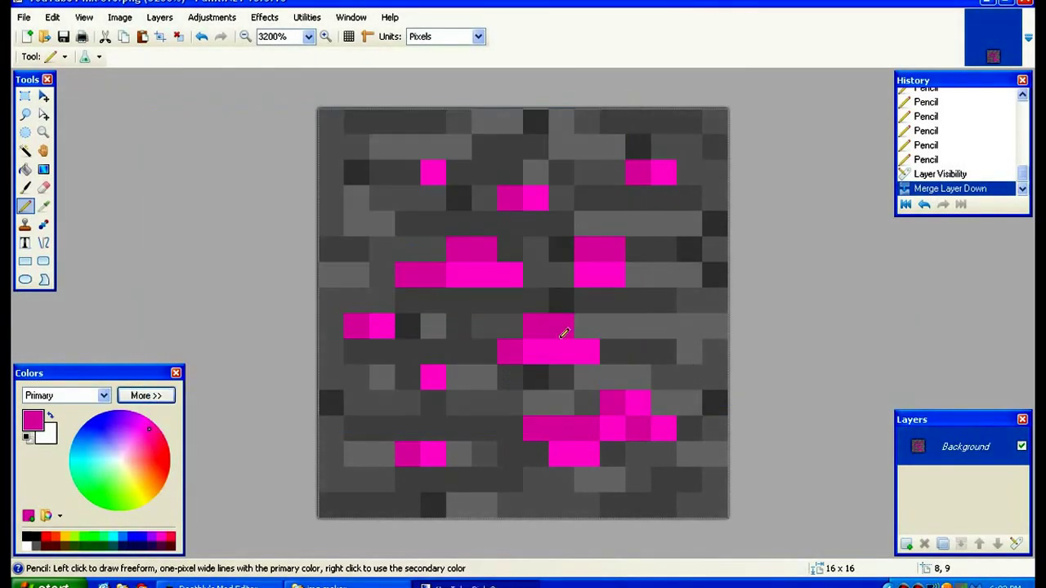
click(1027, 2)
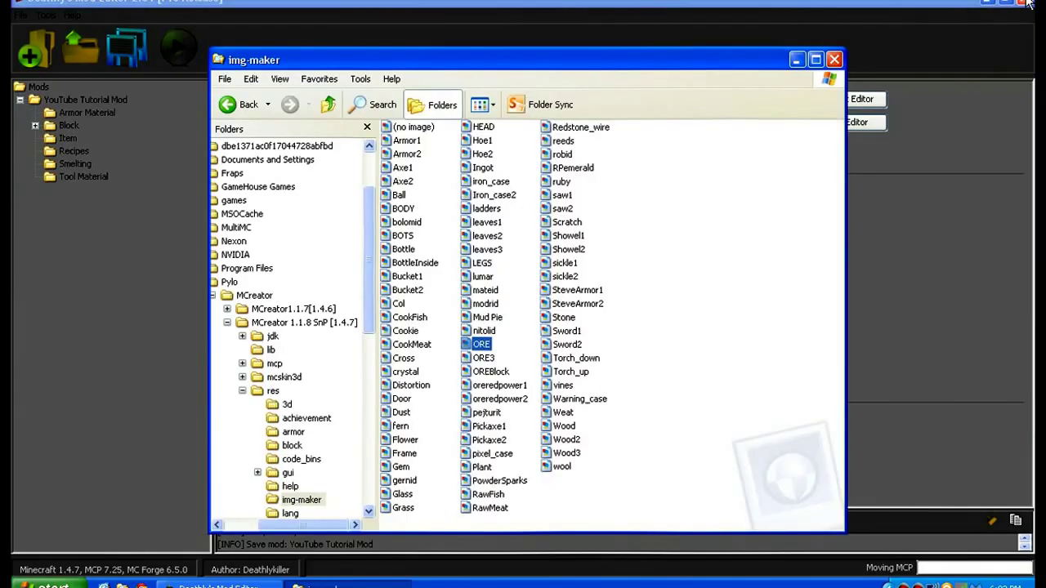
click(837, 60)
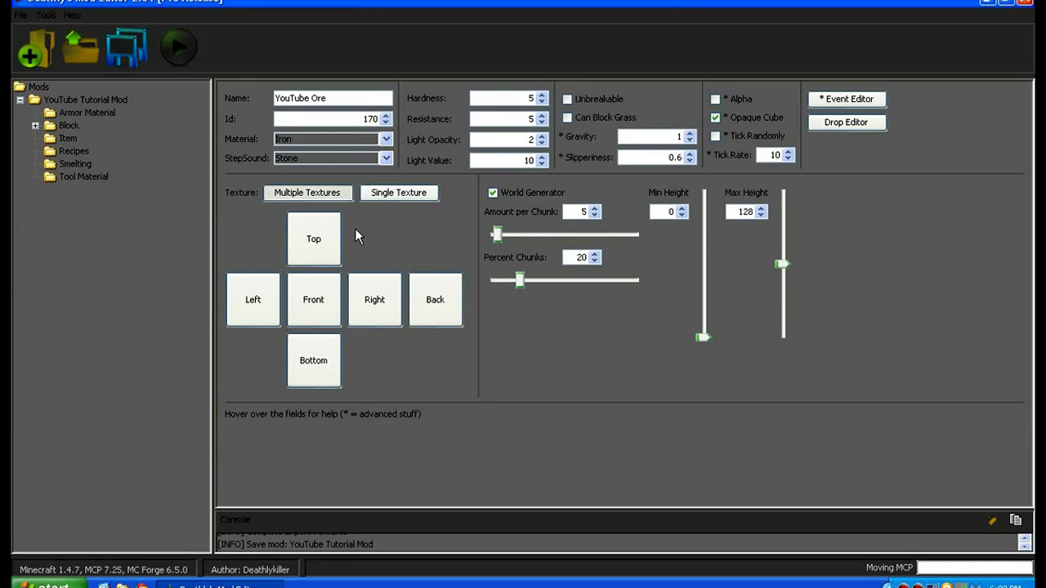
Using multiple textures, assign YouTube Pink Ore.png from the Desktop's YouTube Mod folder to the YouTube Ore block's left face.
click(297, 198)
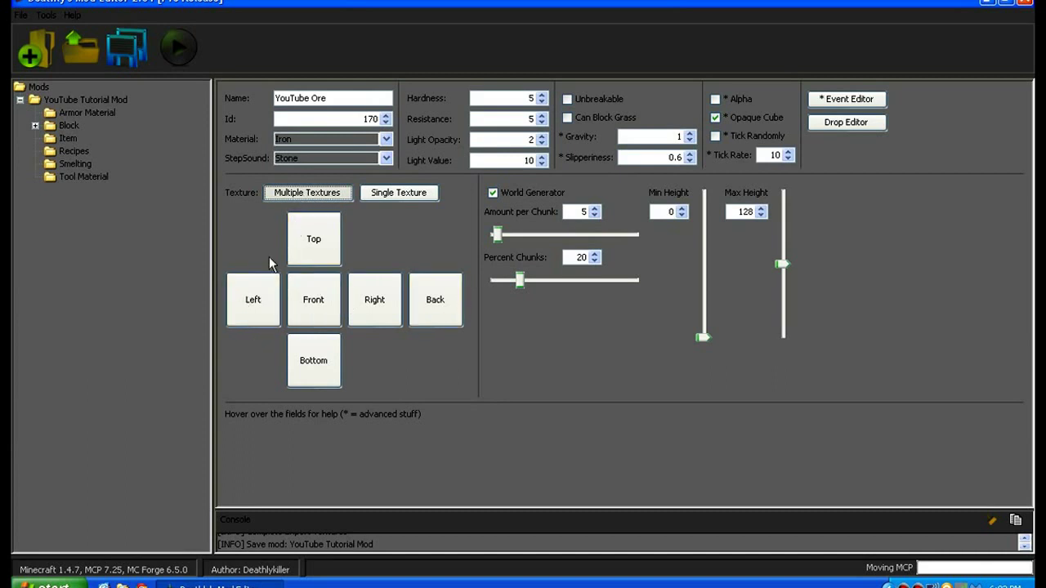
click(247, 297)
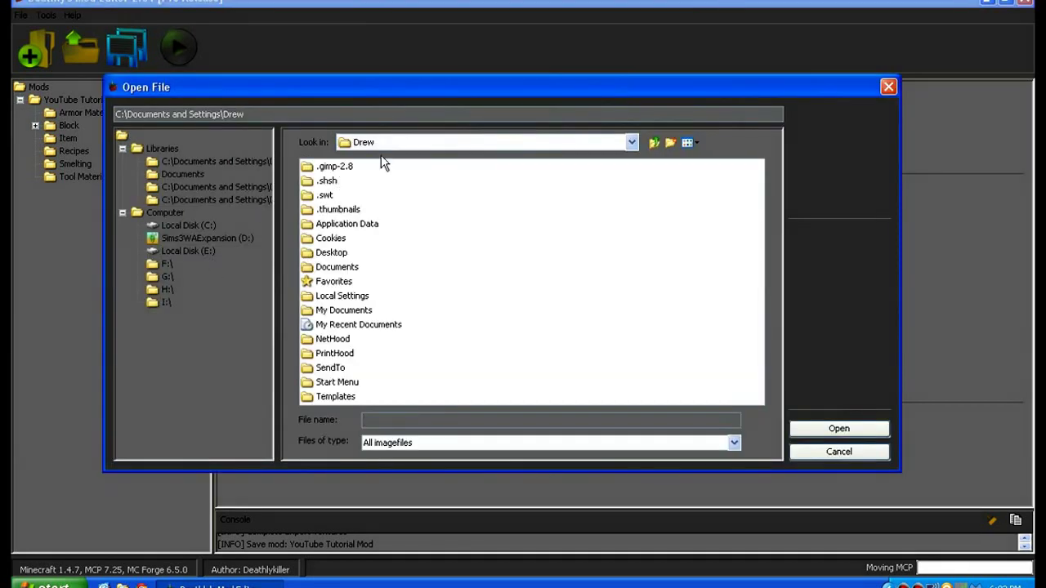
click(381, 144)
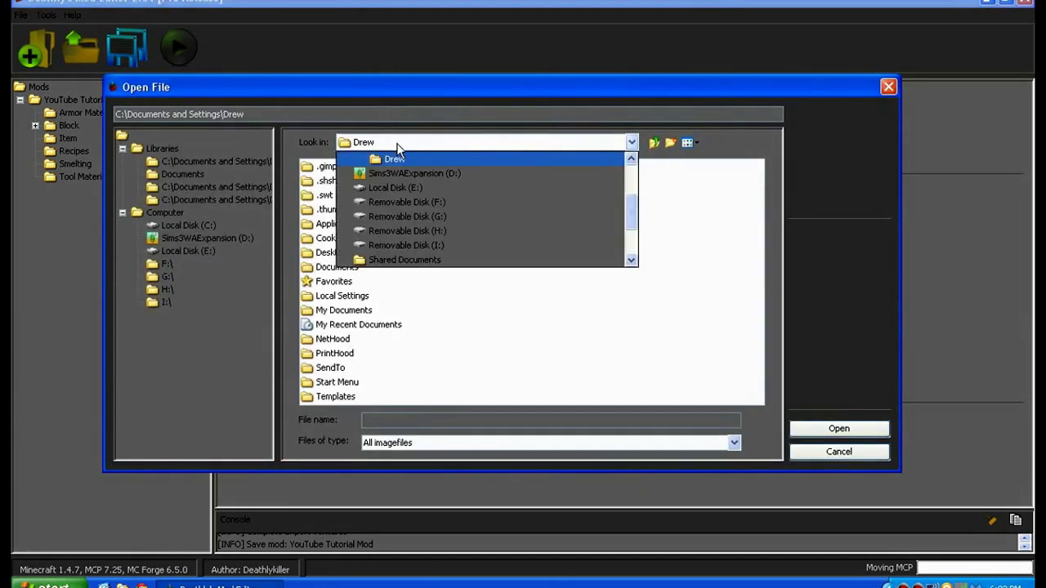
scroll(380, 164, up, 2)
click(377, 172)
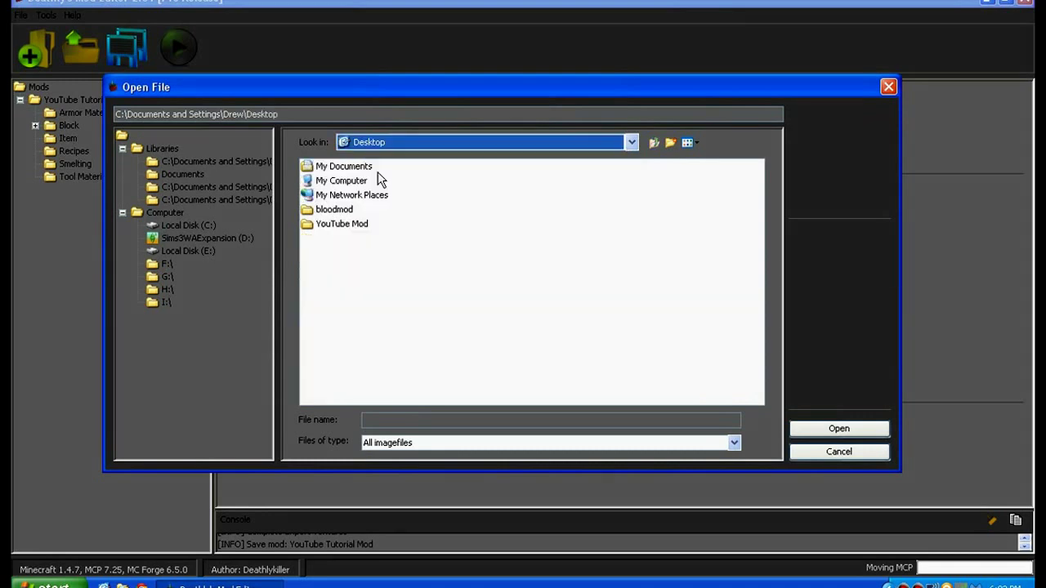
click(354, 223)
double_click(354, 223)
click(351, 167)
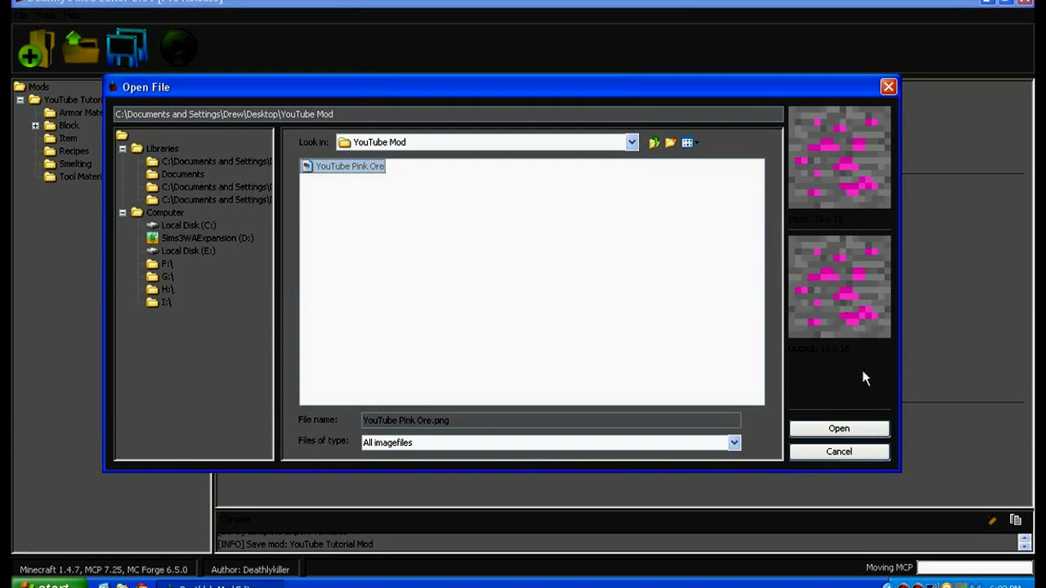
click(735, 442)
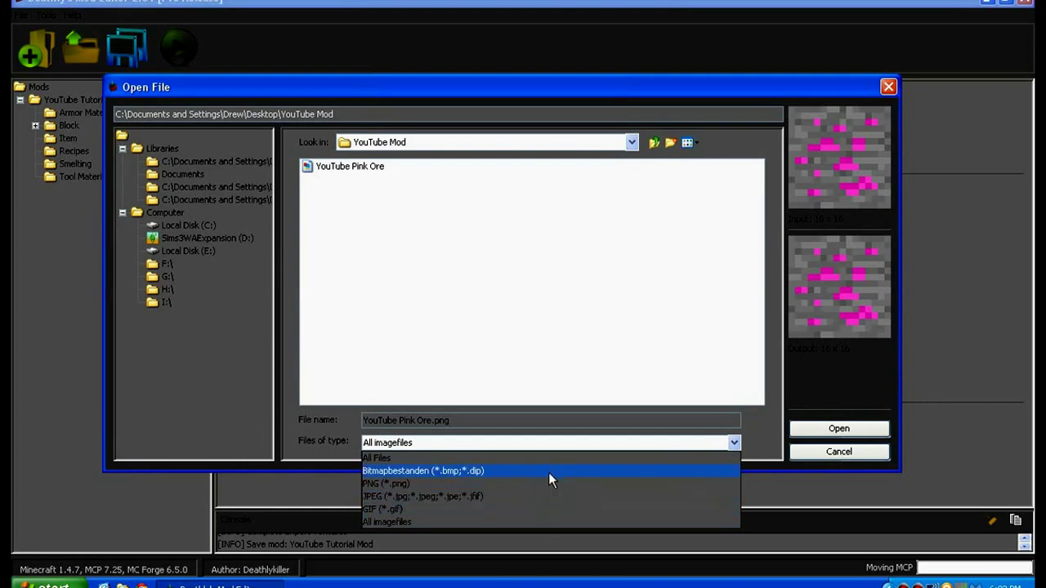
click(639, 397)
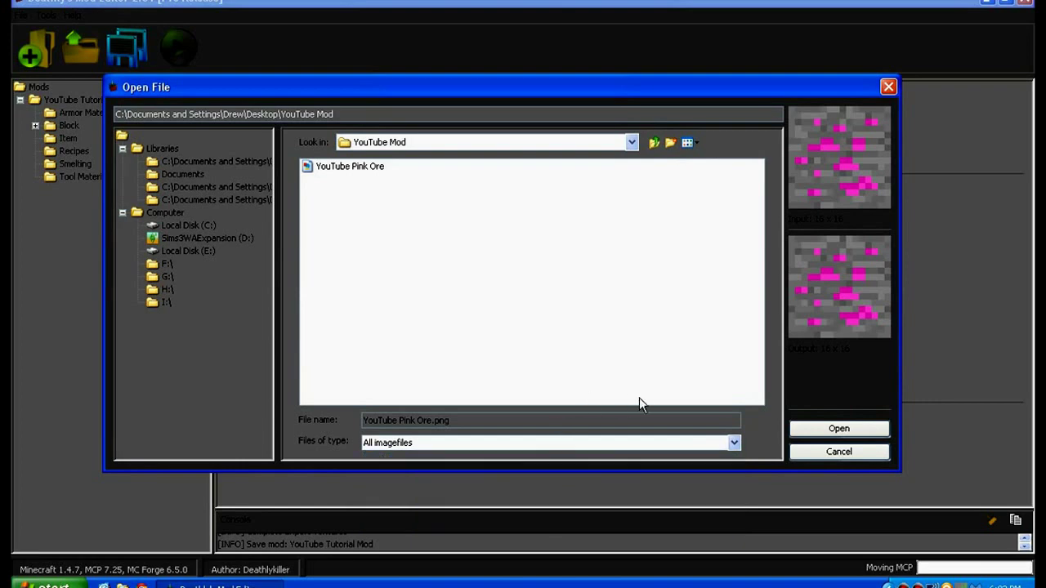
click(876, 436)
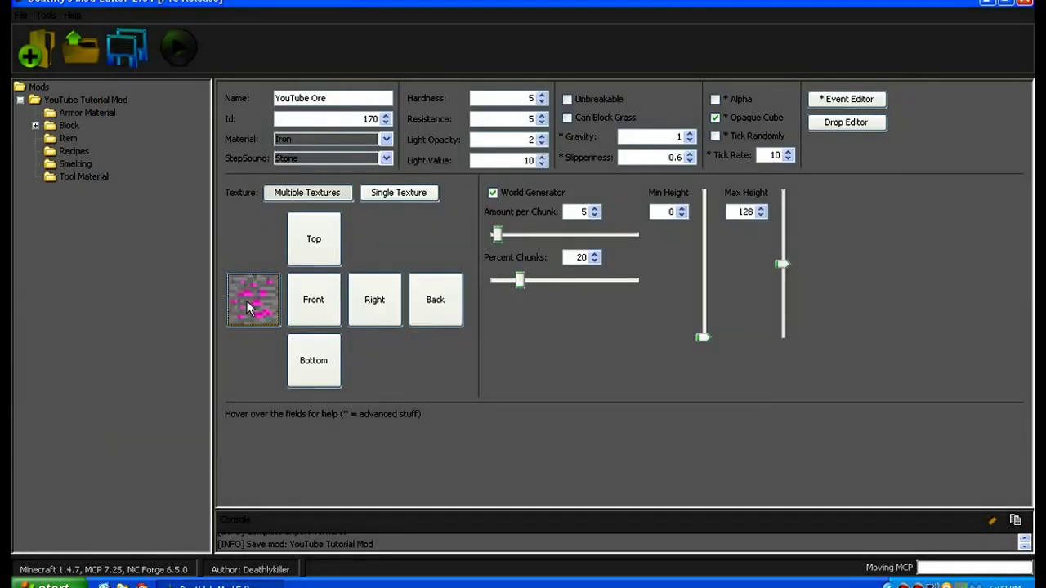
Assign the YouTube Pink Ore image to the top and front faces of the block.
click(309, 239)
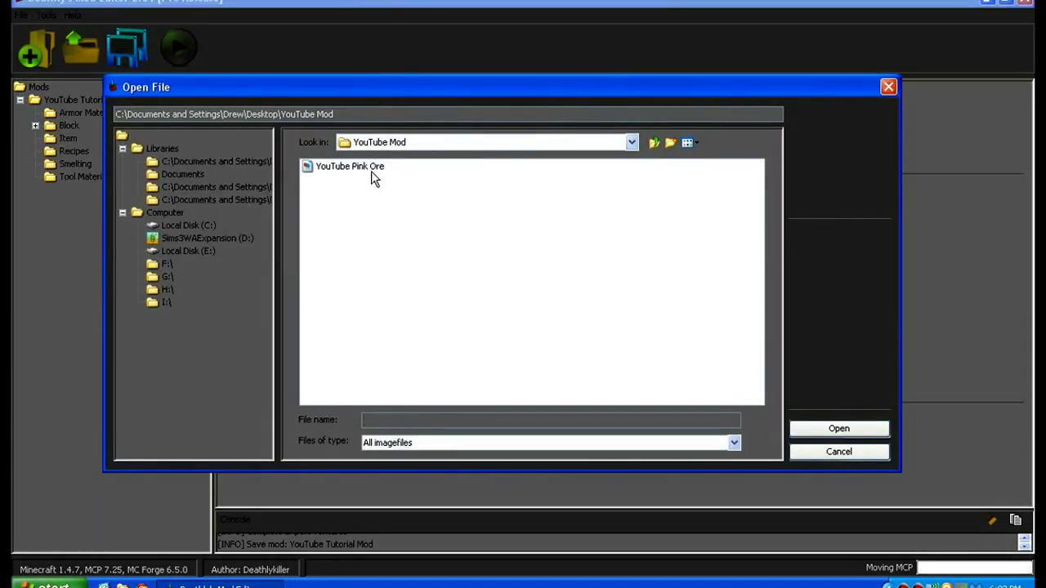
click(371, 172)
click(875, 430)
click(308, 302)
click(351, 165)
click(854, 428)
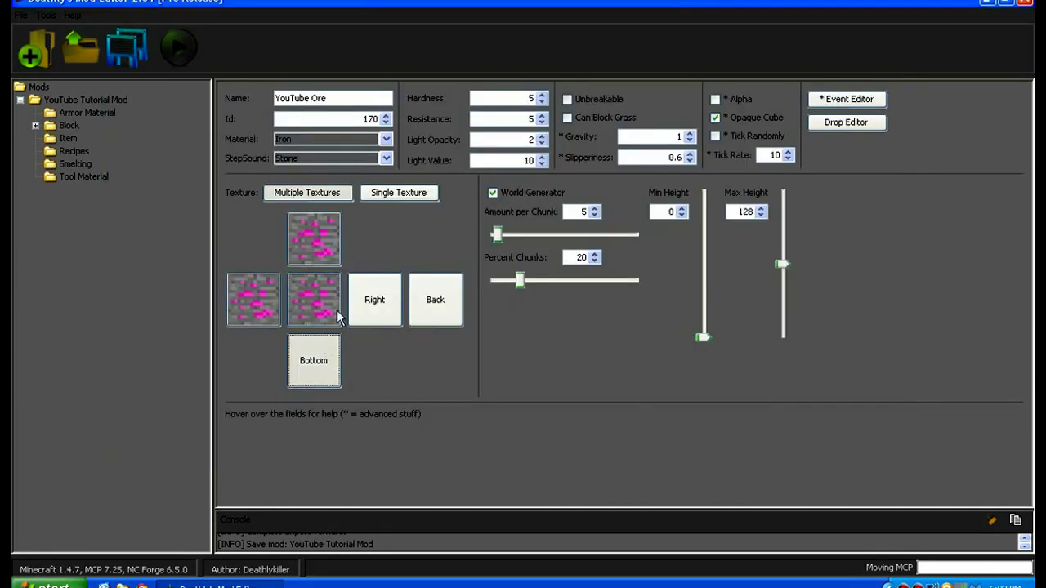
Assign the YouTube Pink Ore image to the remaining bottom, right and back faces of the block.
click(363, 295)
click(337, 167)
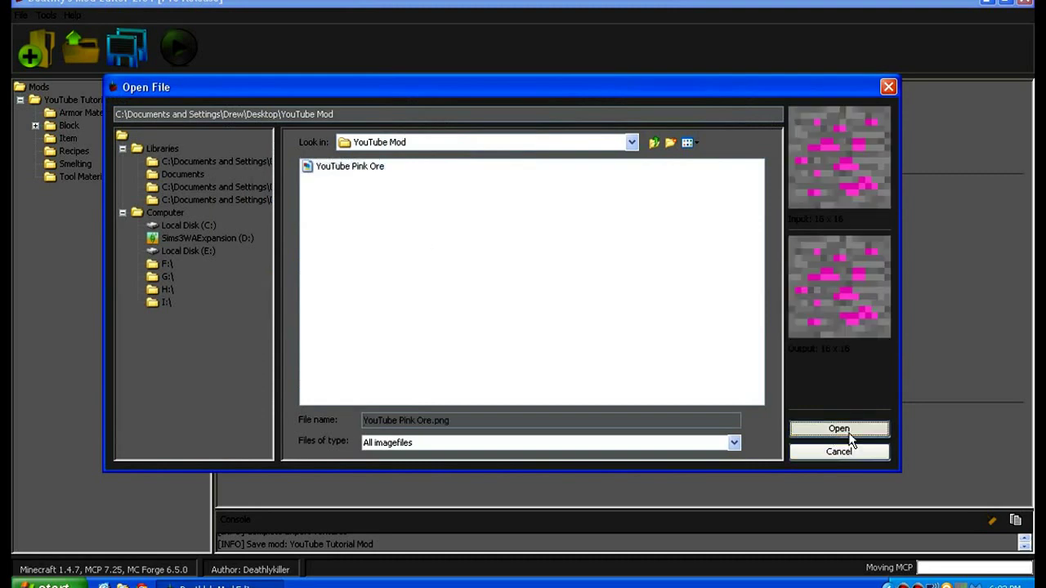
click(839, 428)
click(373, 294)
click(331, 168)
click(852, 426)
click(420, 287)
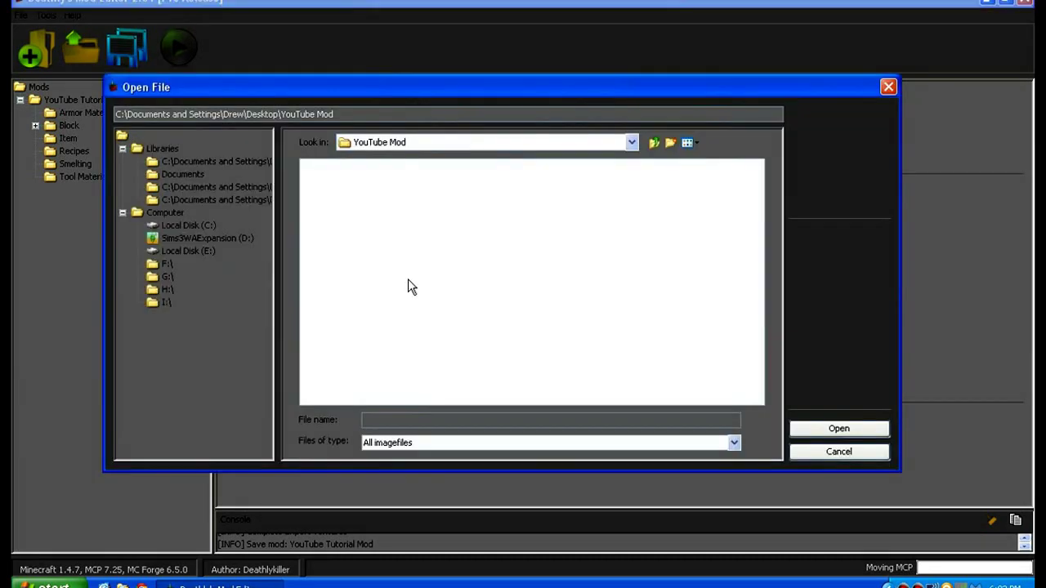
click(349, 166)
click(839, 428)
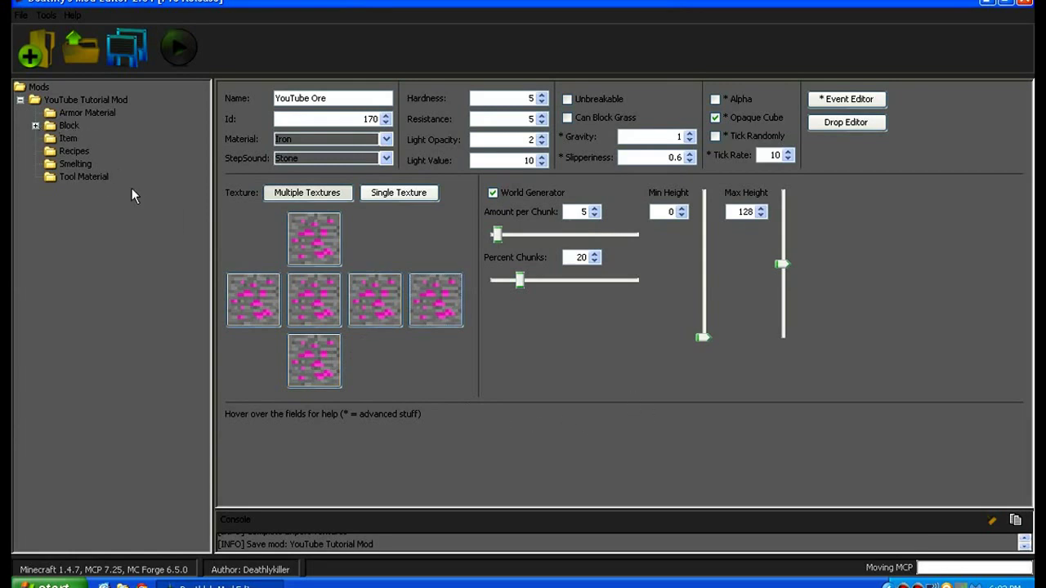
Test-run the YouTube Tutorial Mod and enlarge the console to read its compile output.
click(35, 126)
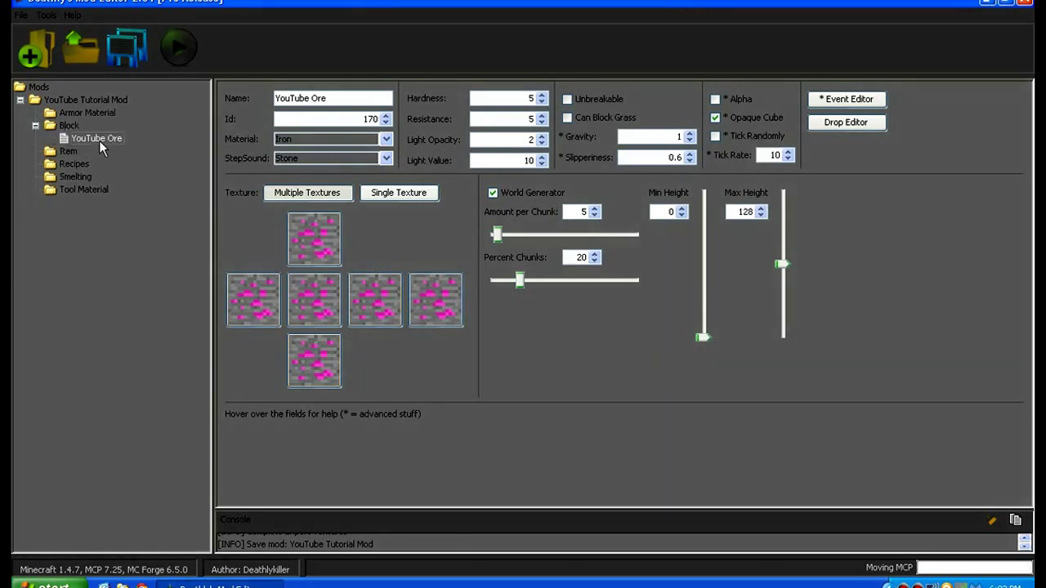
double_click(34, 100)
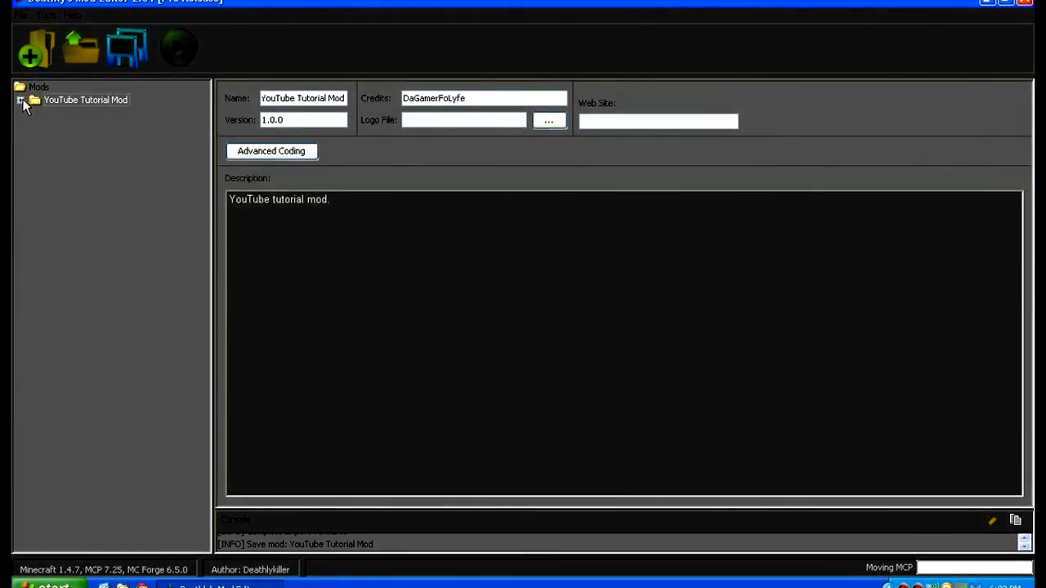
click(190, 50)
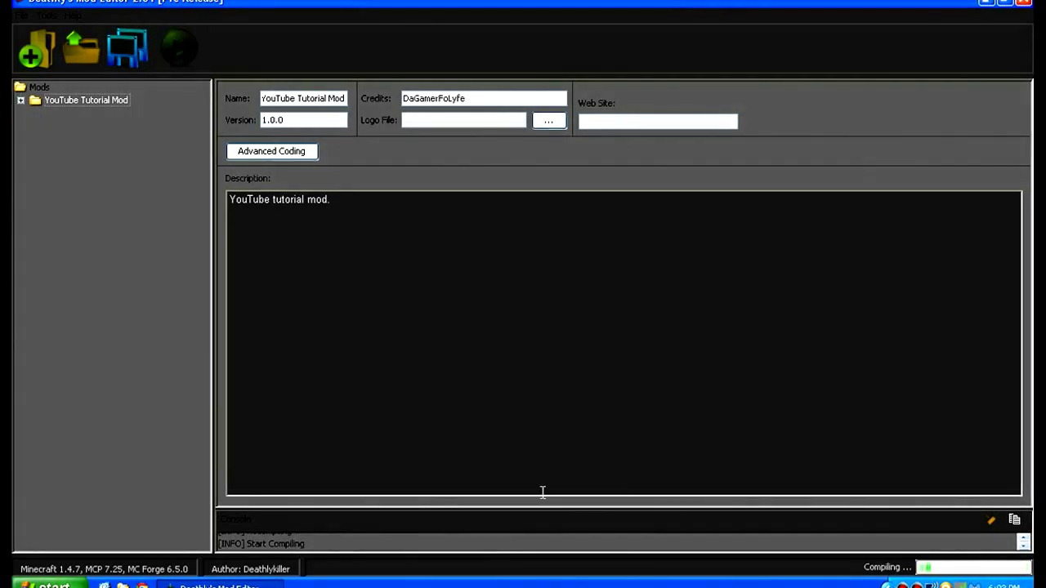
drag(567, 510, 572, 325)
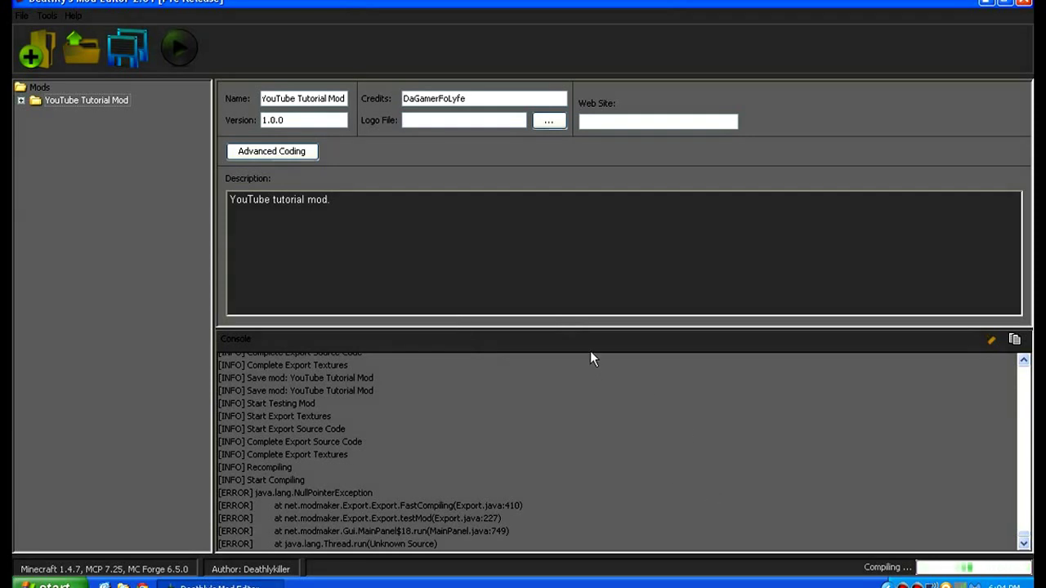
drag(551, 327, 551, 392)
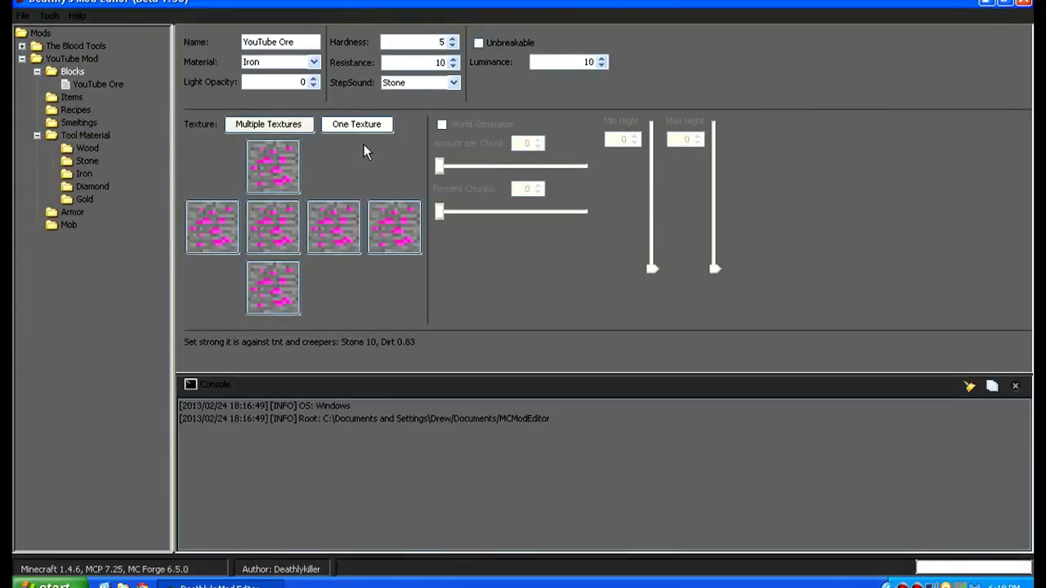
right_click(931, 585)
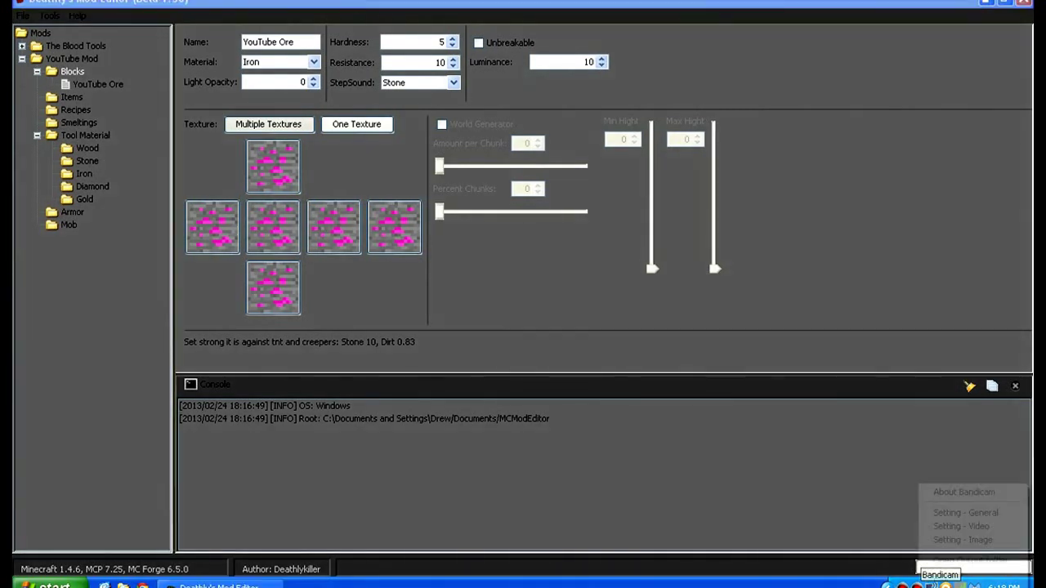
click(940, 575)
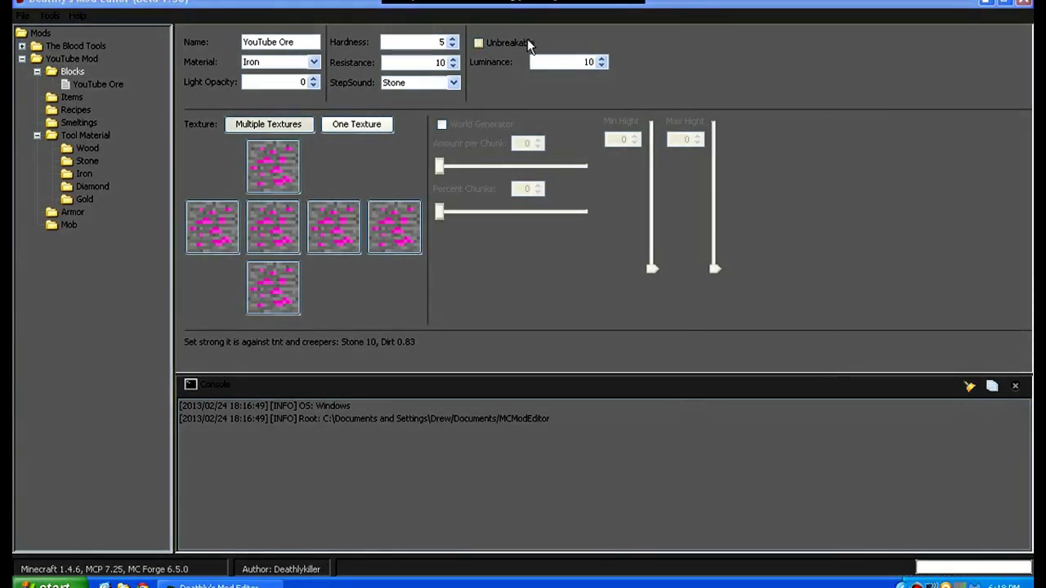
right_click(590, 6)
click(587, 11)
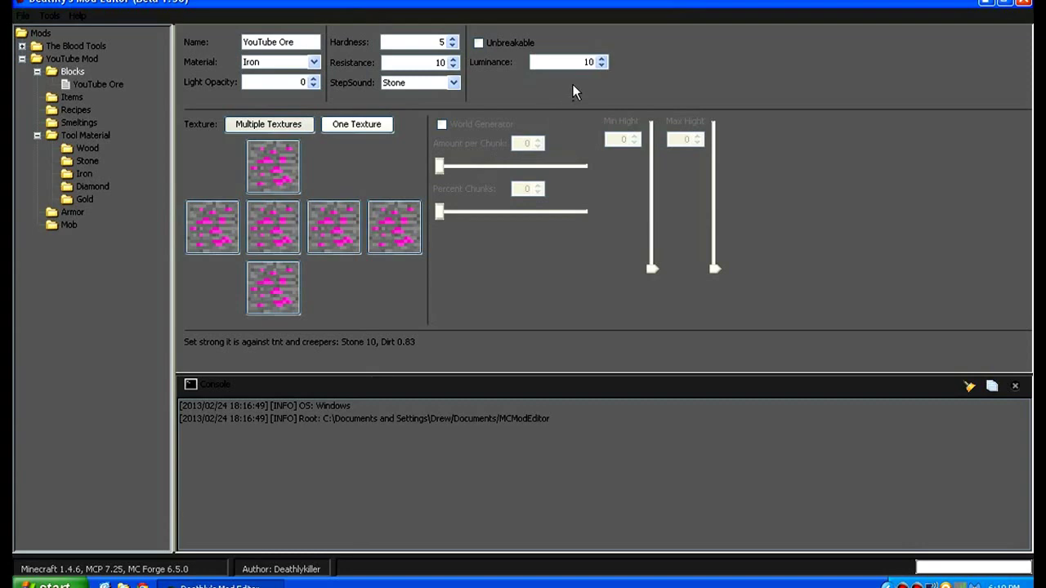
Run Install Mod in the Beta version of the editor with YouTube Mod as the chosen mod.
click(52, 15)
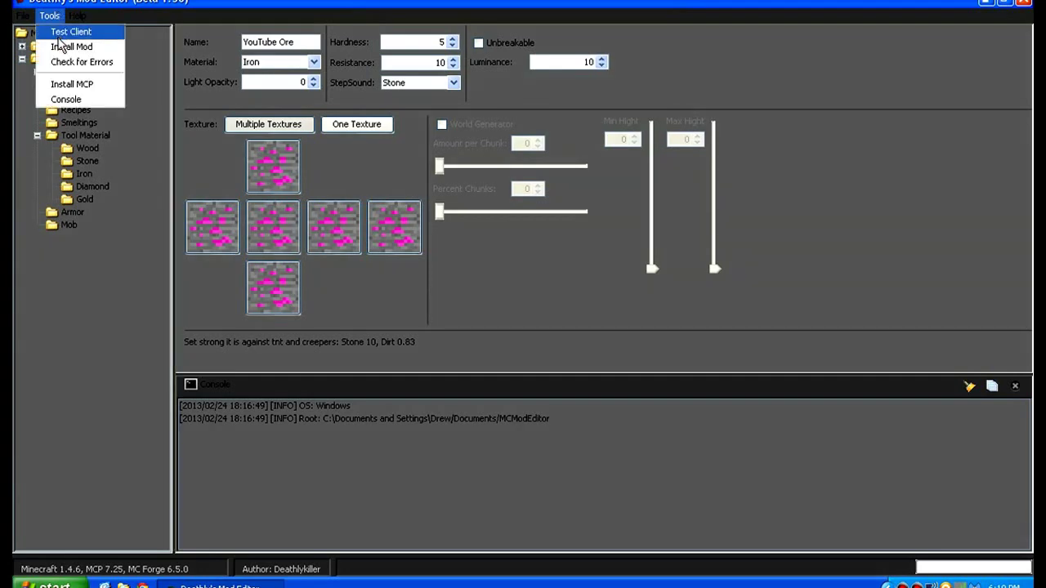
click(60, 46)
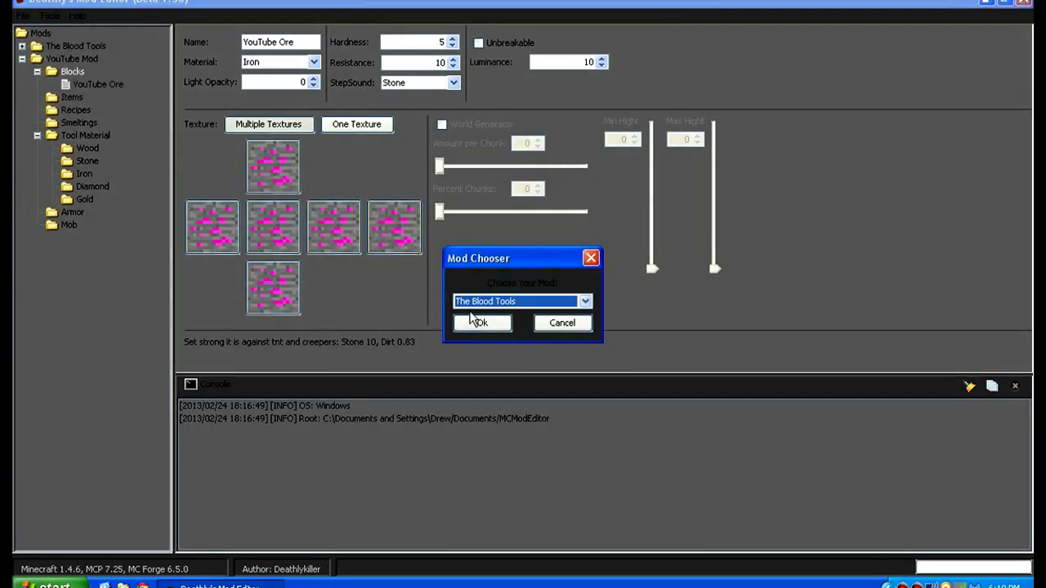
click(524, 303)
click(514, 330)
click(500, 322)
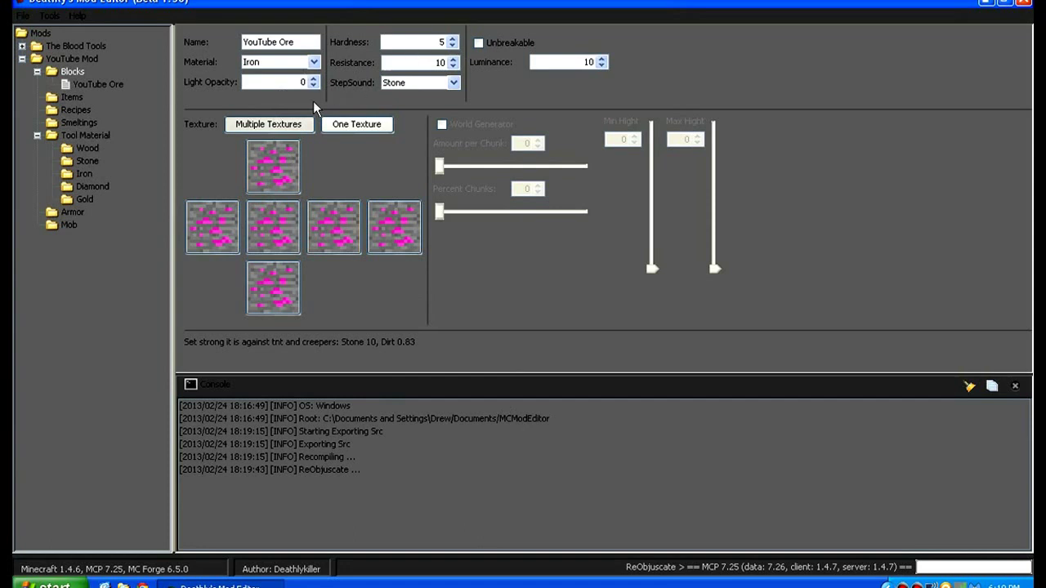
Enable the World Generator for YouTube Ore with 5 per chunk, 20 percent of chunks and a maximum height of 128.
click(448, 122)
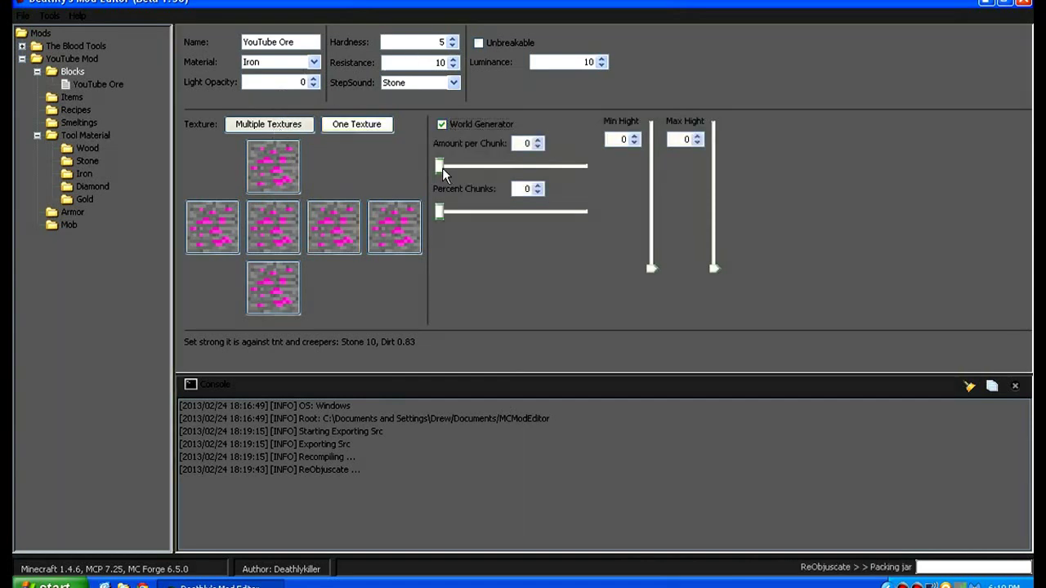
drag(442, 168, 449, 168)
drag(439, 211, 468, 211)
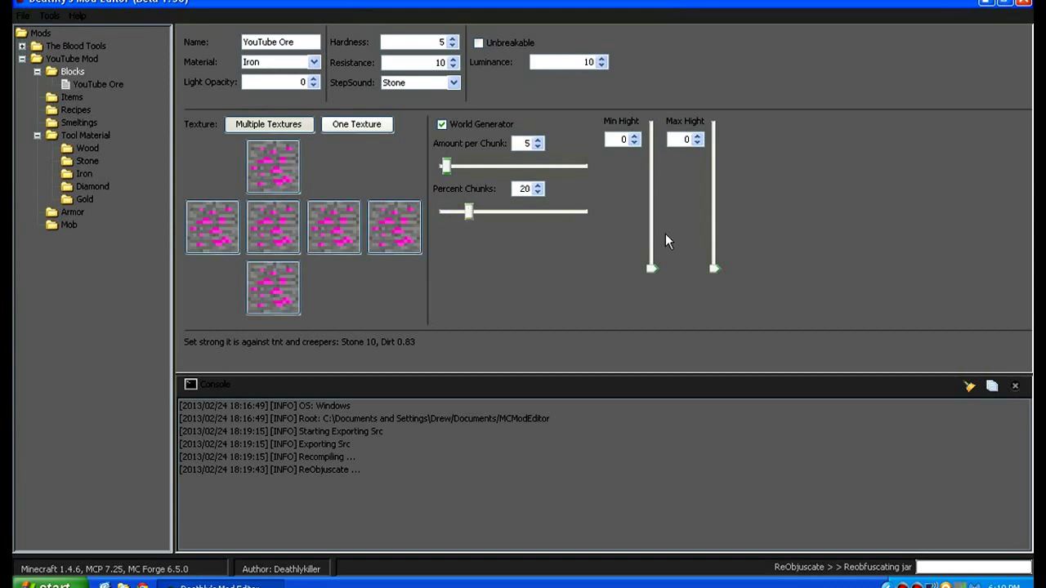
drag(708, 266, 713, 196)
Check the YouTube Mod for errors and dismiss the installer error message.
click(49, 16)
click(71, 58)
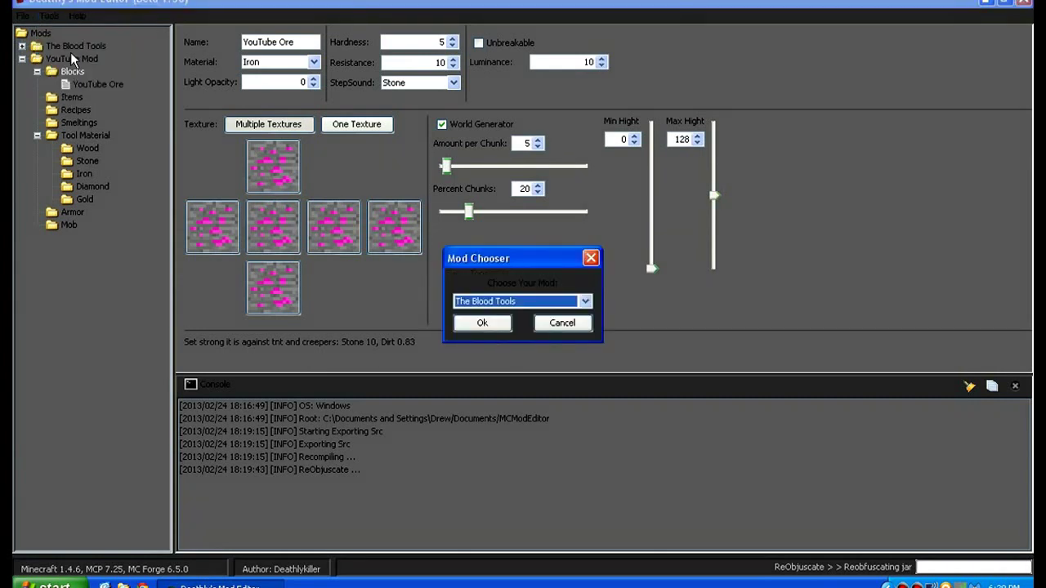
click(515, 300)
click(510, 330)
click(501, 326)
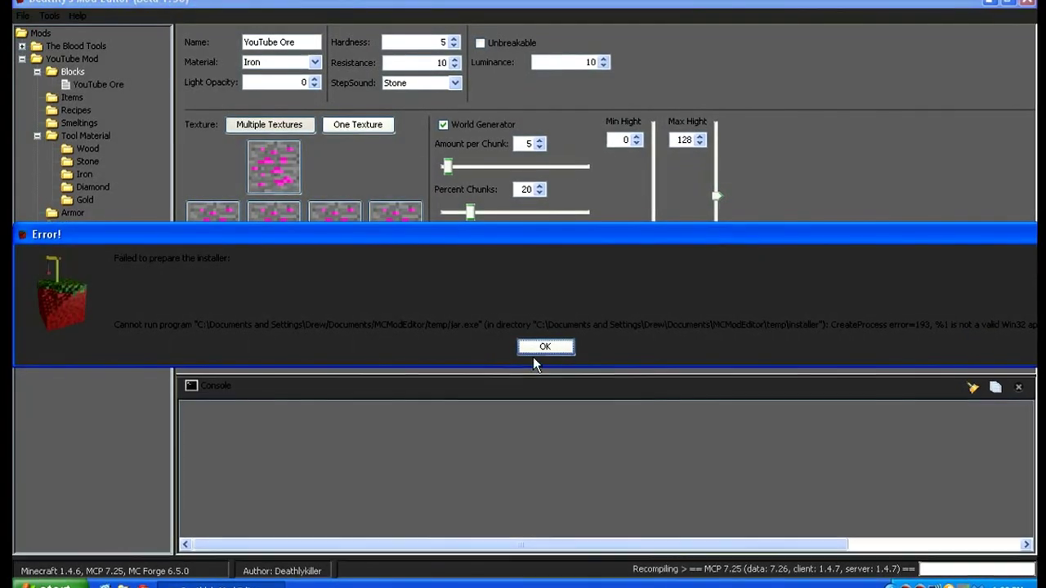
click(537, 350)
Try to install the mod again with YouTube Mod as the chosen mod.
click(54, 12)
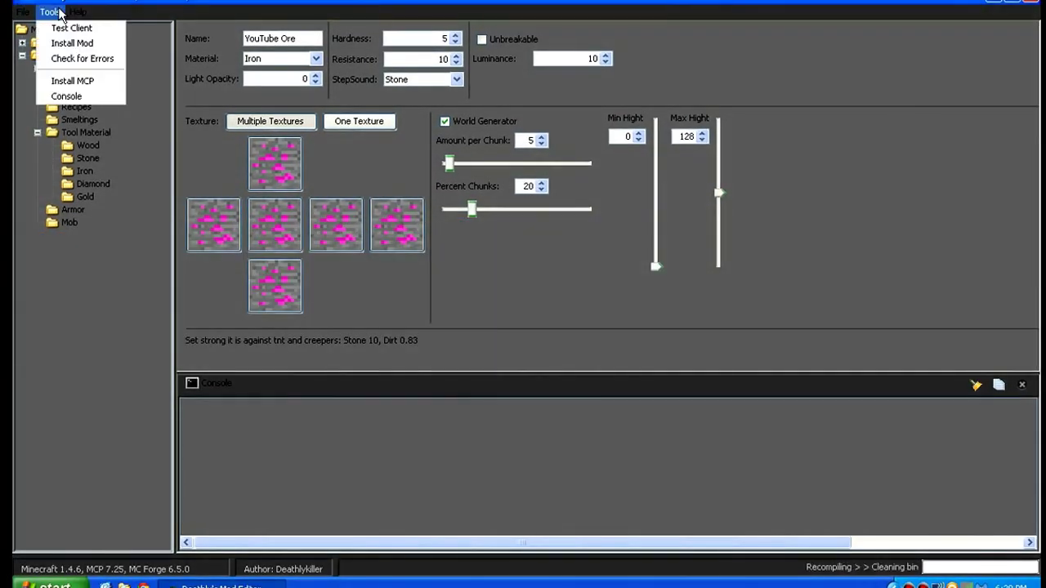
click(71, 28)
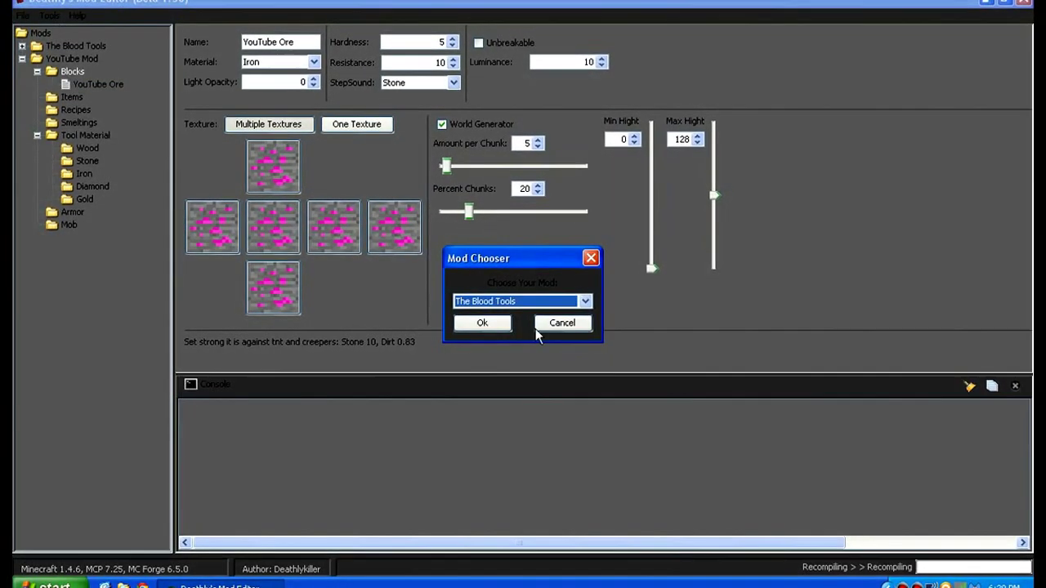
click(549, 302)
click(540, 329)
click(502, 322)
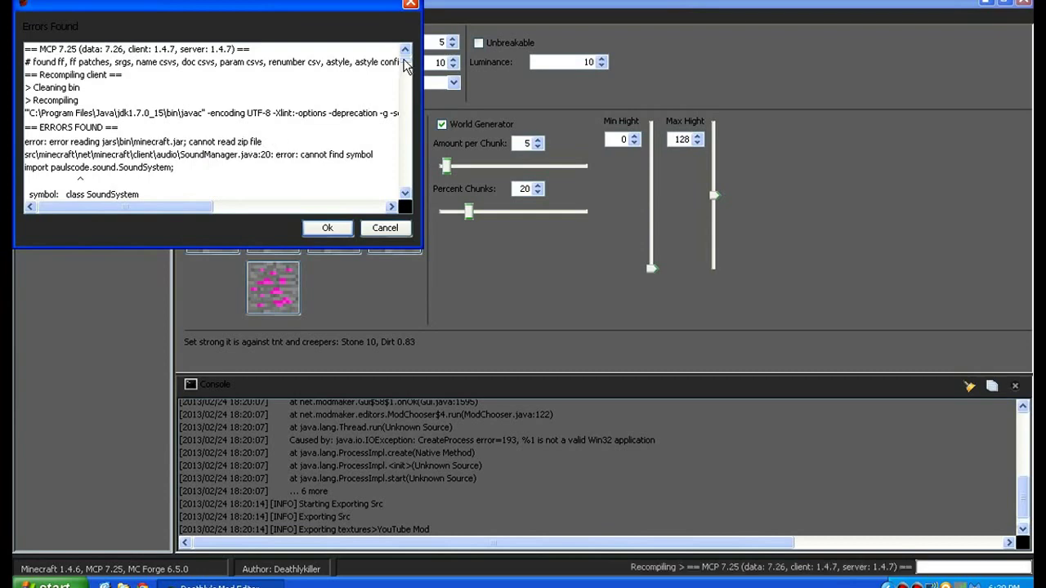
Review the list of compile errors, dismiss the error dialogs and read the end of the console log.
scroll(406, 66, down, 6)
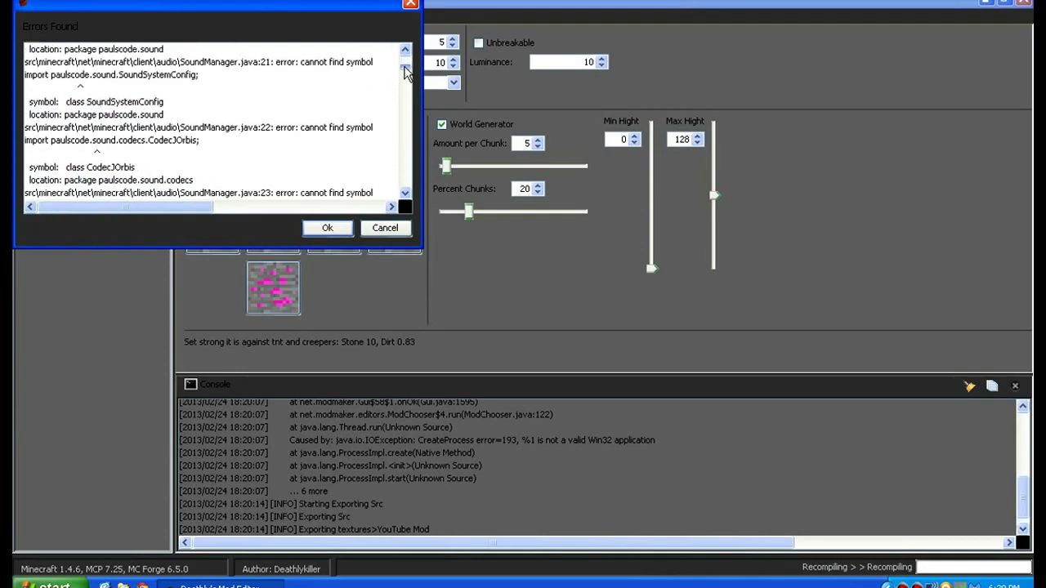
click(396, 235)
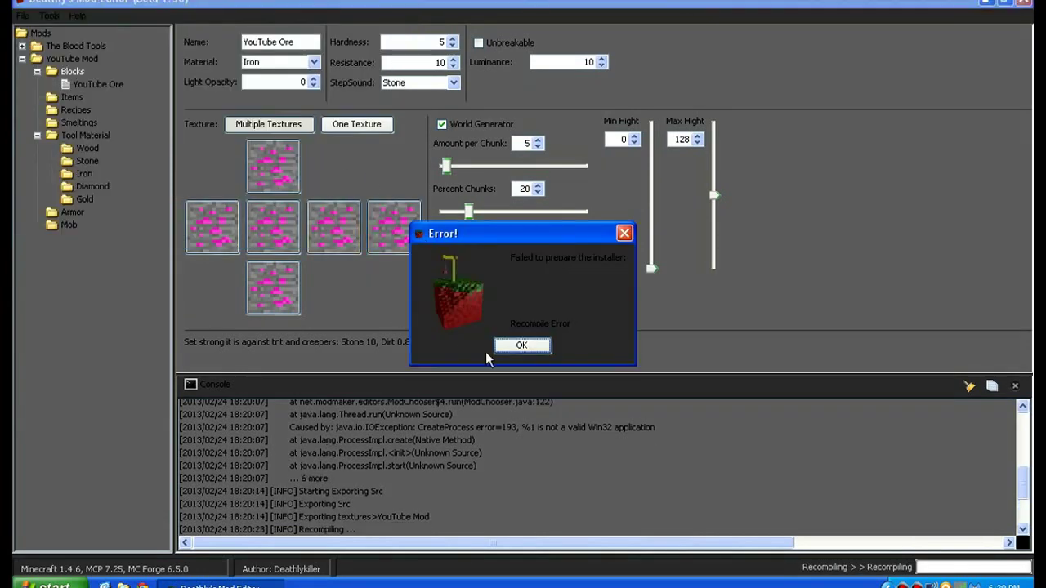
click(523, 346)
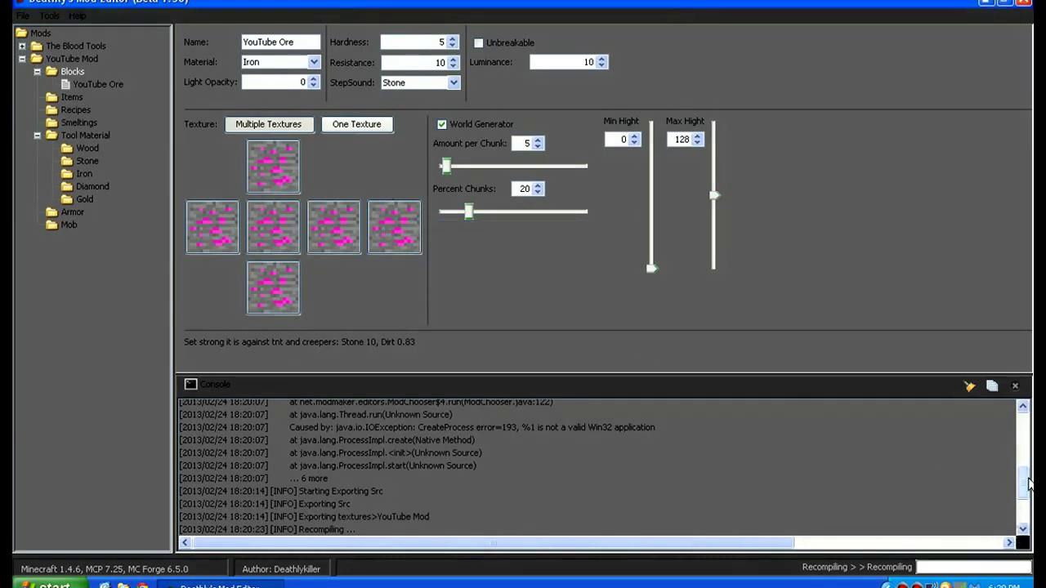
click(1023, 529)
click(1023, 530)
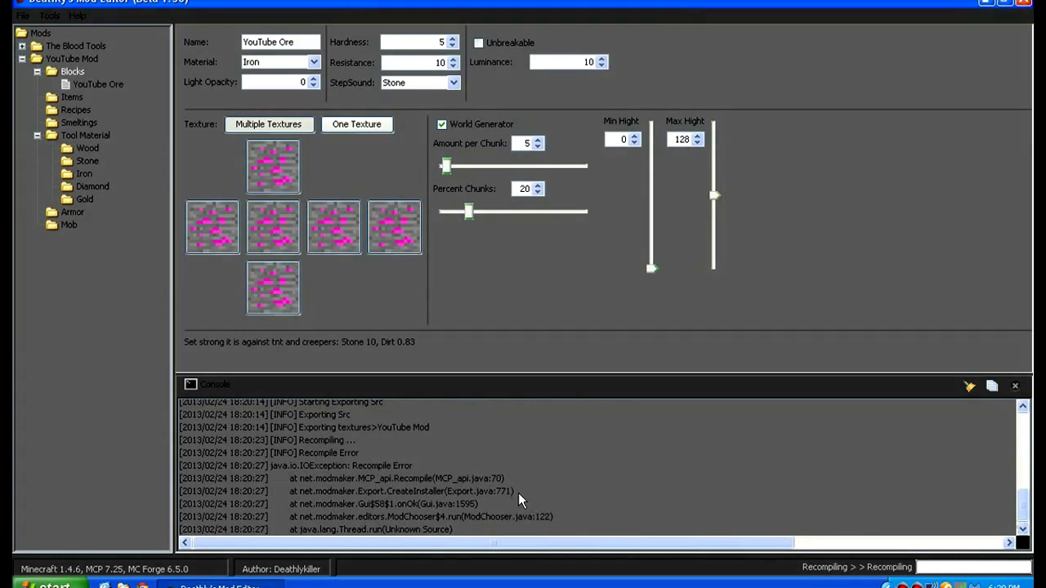
Try to run Test Client with YouTube Mod as the chosen mod.
click(49, 15)
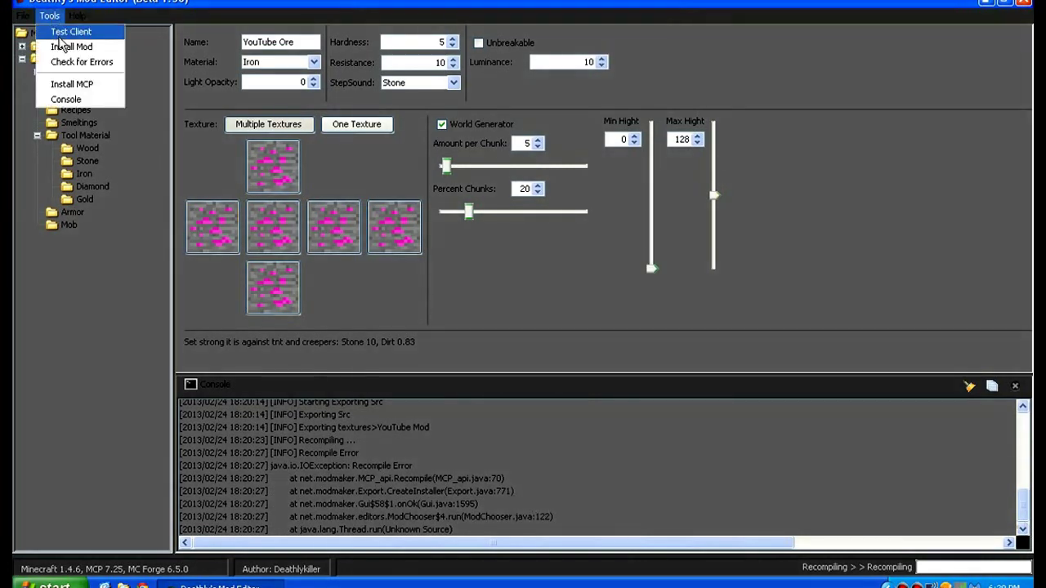
click(66, 35)
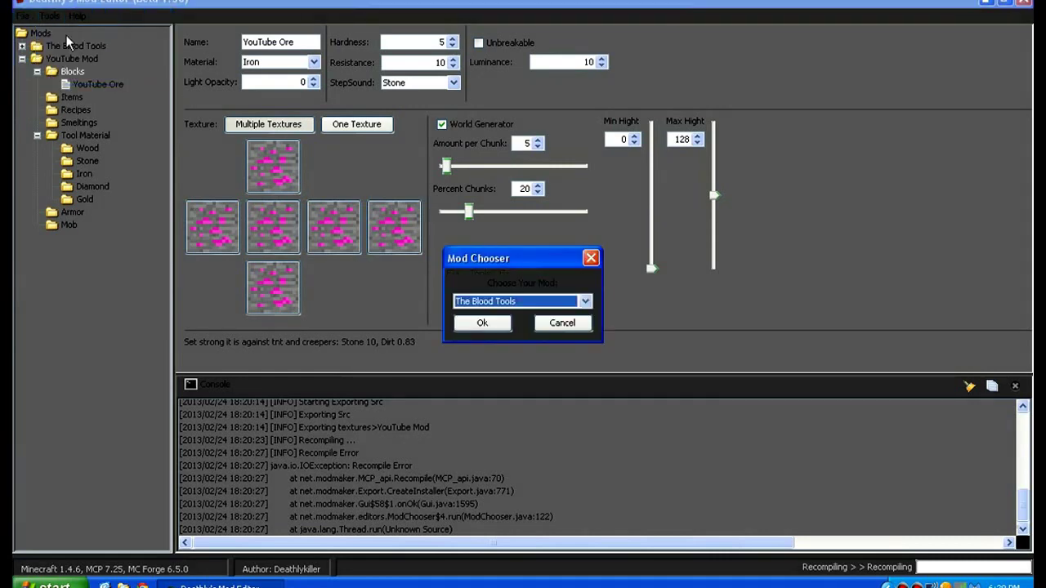
click(585, 300)
click(508, 326)
click(498, 325)
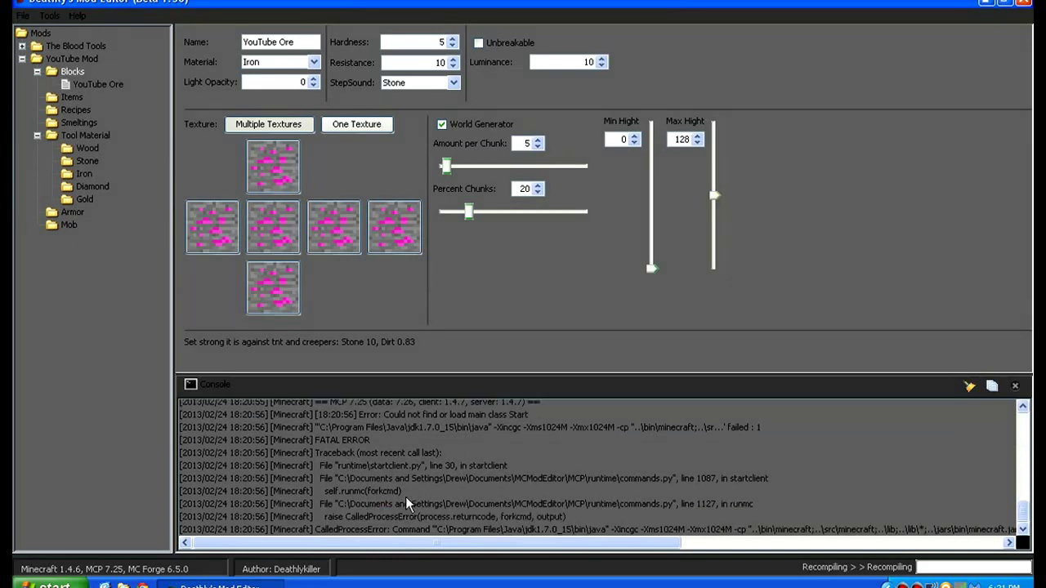
Run Check for Errors on YouTube Mod and close the result dialog.
click(50, 16)
click(51, 16)
click(51, 15)
click(63, 64)
click(523, 301)
click(490, 322)
click(494, 327)
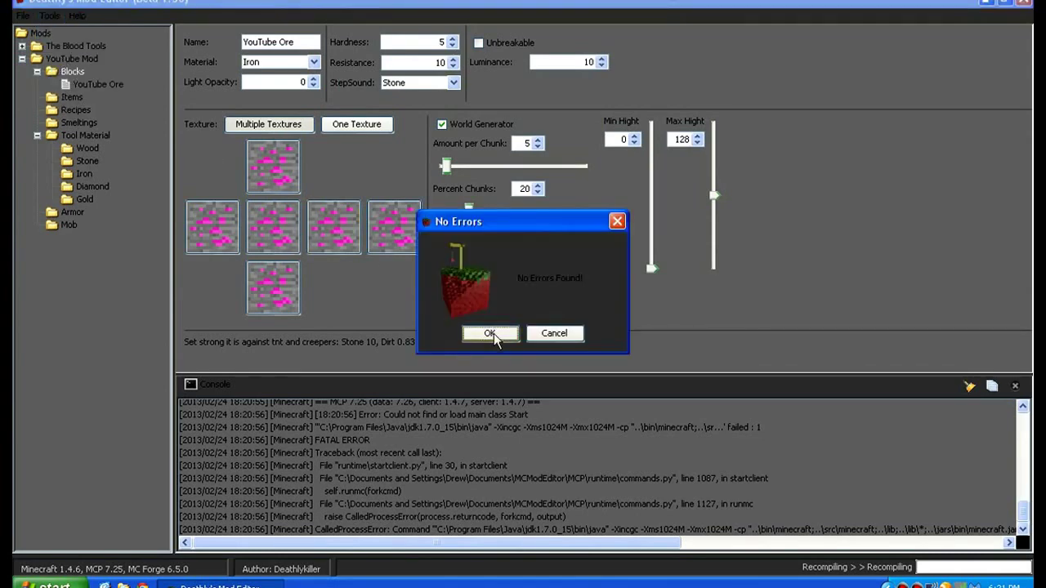
click(494, 333)
Launch the test client again for YouTube Mod and dismiss the fatal FML error dialog.
click(23, 15)
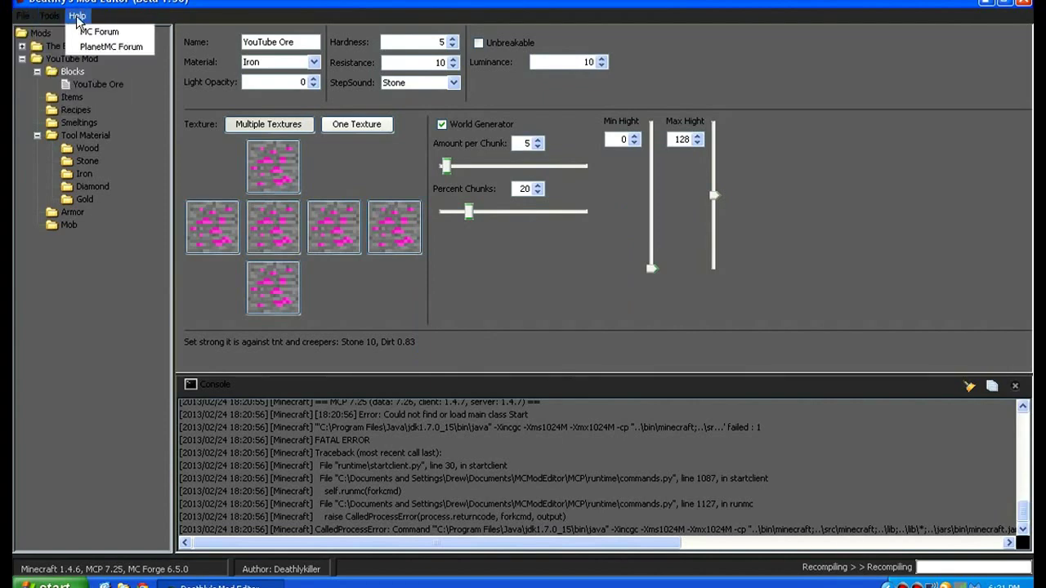
click(52, 33)
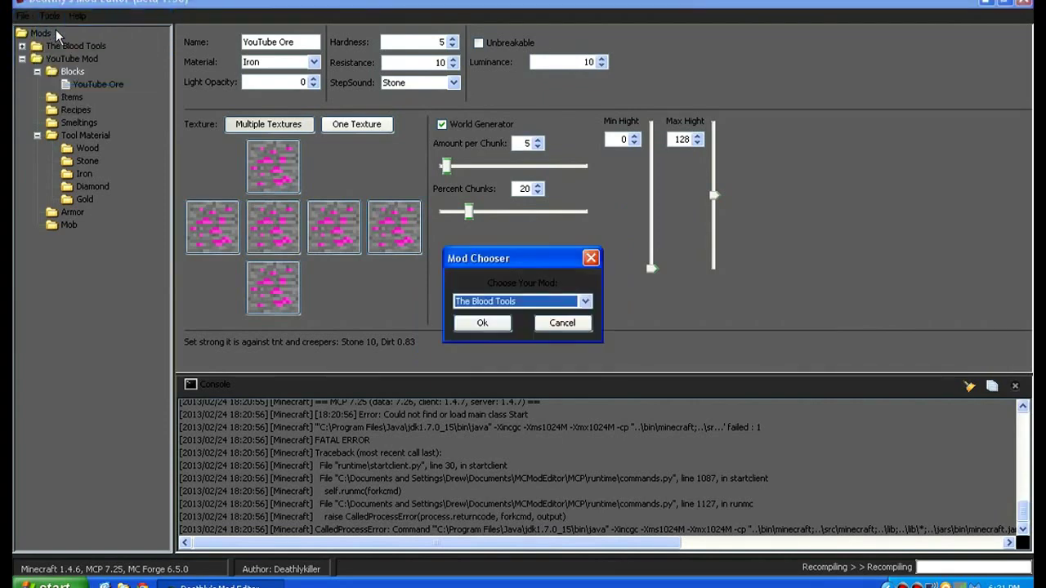
click(474, 301)
click(498, 329)
click(497, 325)
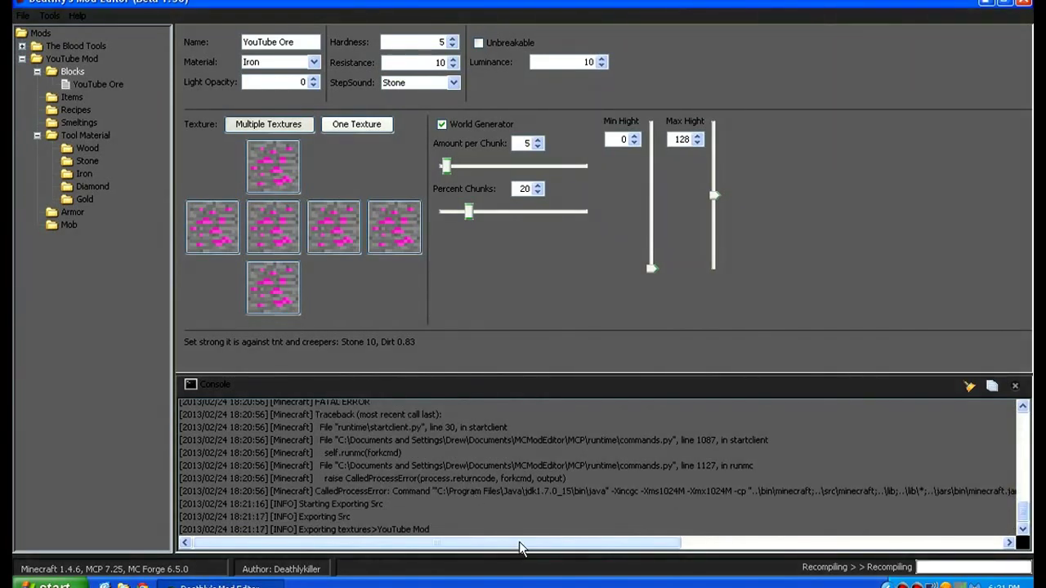
drag(519, 546, 456, 513)
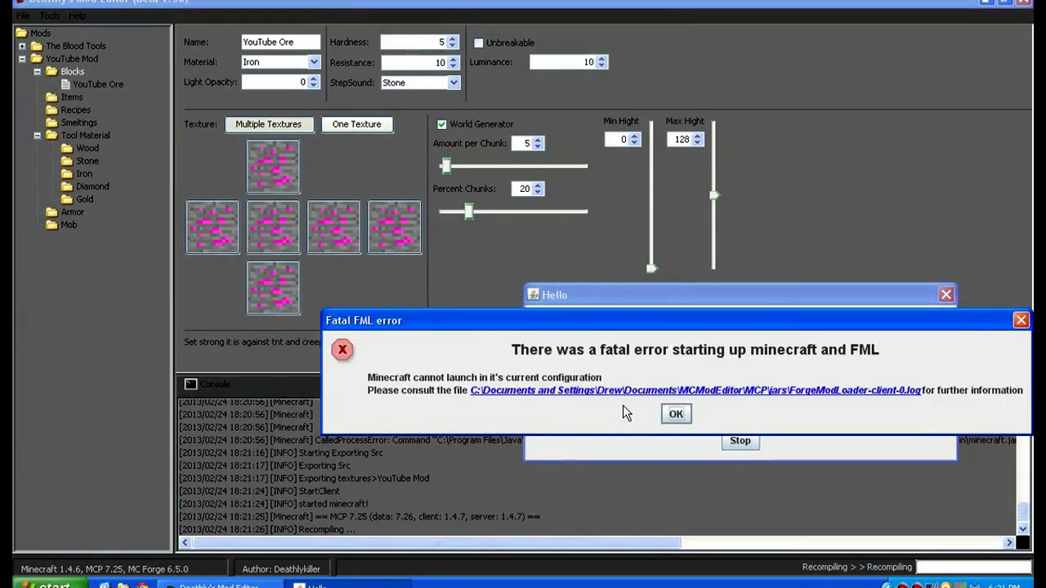
click(677, 413)
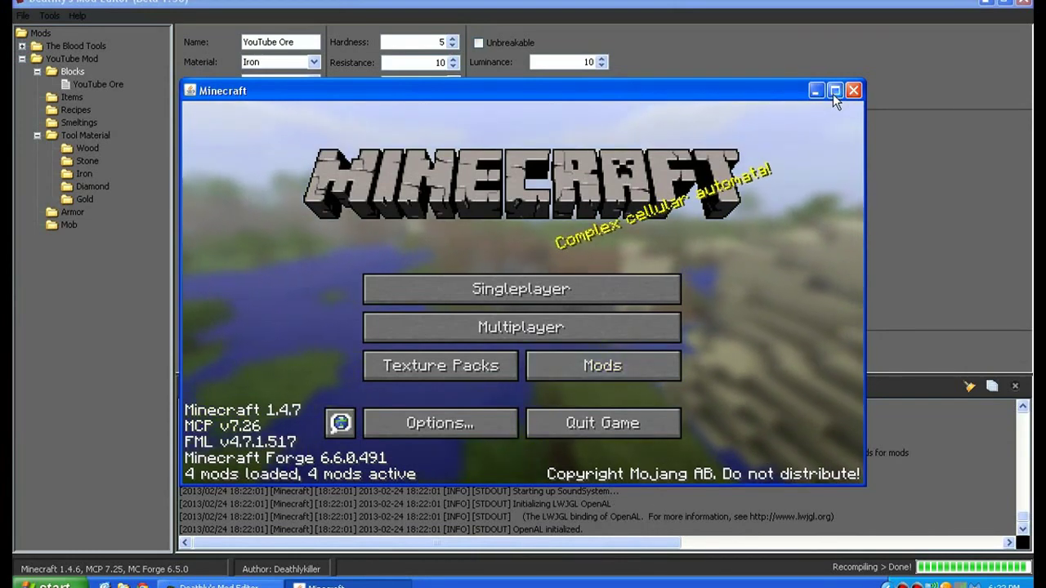
Examine the YouTube Mod entry in Minecraft's mod list and return to the title screen.
click(582, 366)
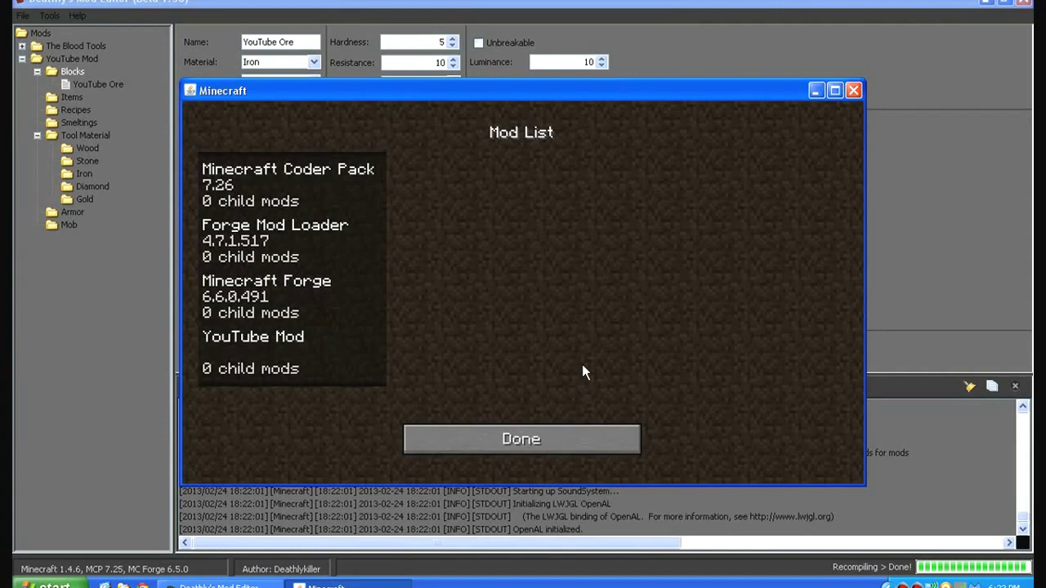
click(276, 351)
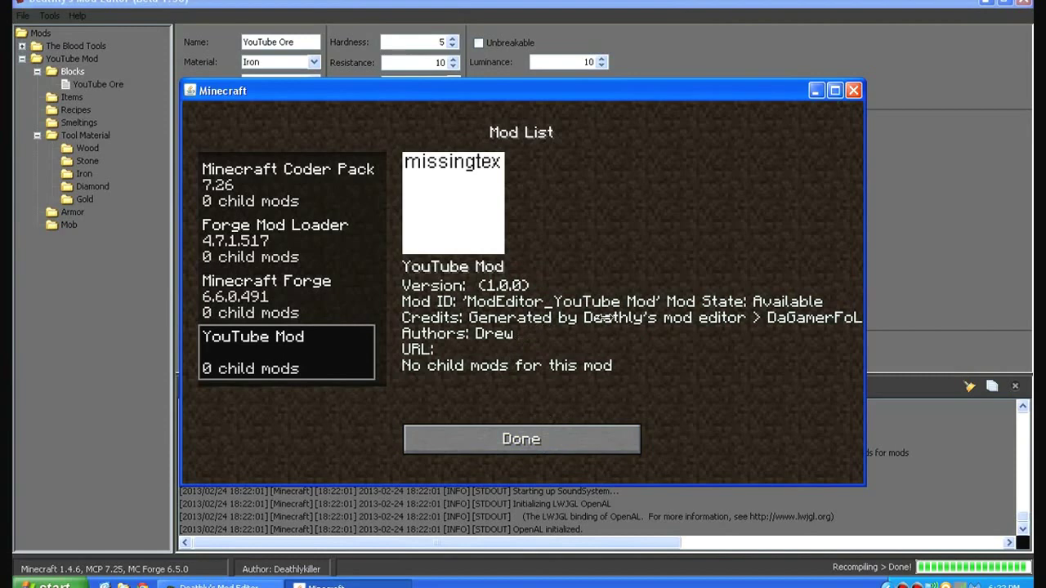
click(520, 439)
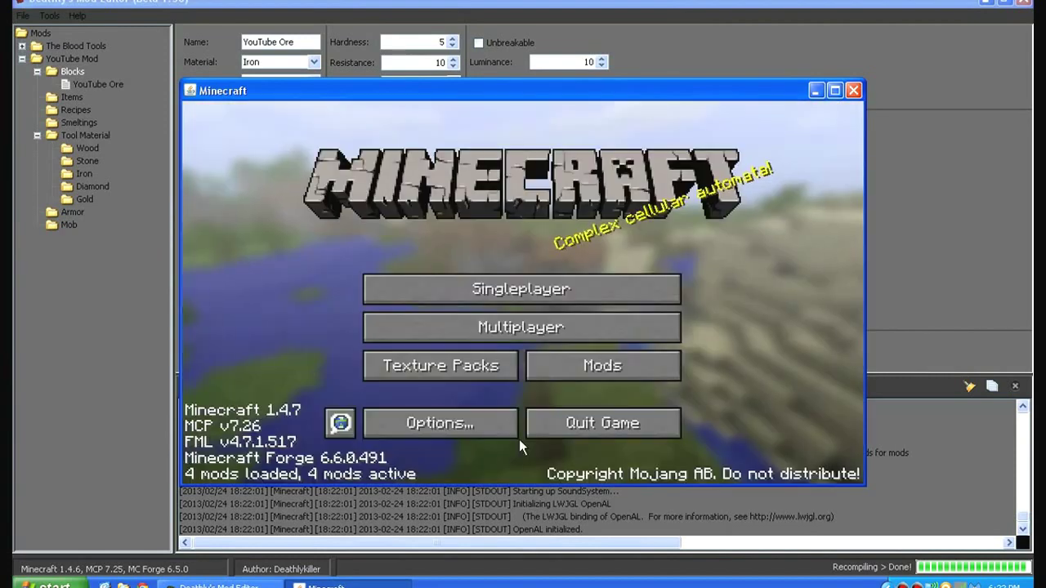
Delete the existing singleplayer world named New World.
click(508, 294)
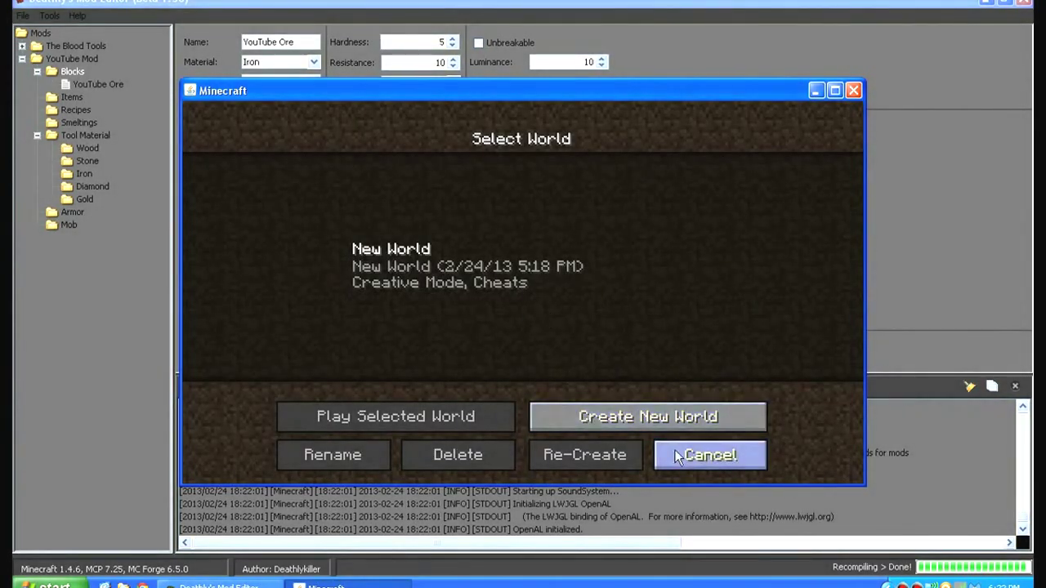
click(572, 417)
key(Escape)
click(490, 278)
click(468, 455)
click(443, 340)
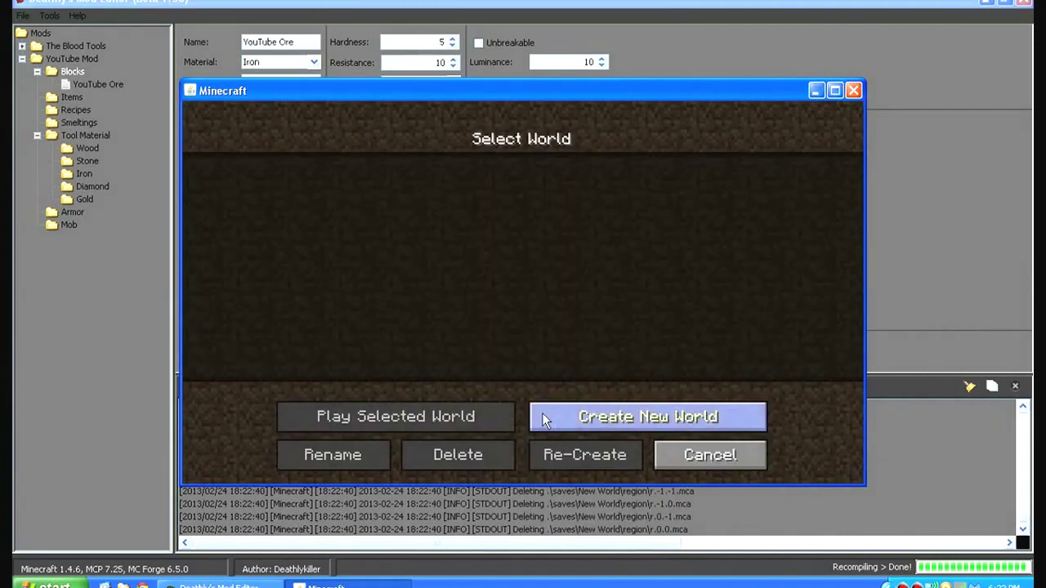
Create a new singleplayer world named New World in Creative game mode.
click(589, 418)
click(505, 302)
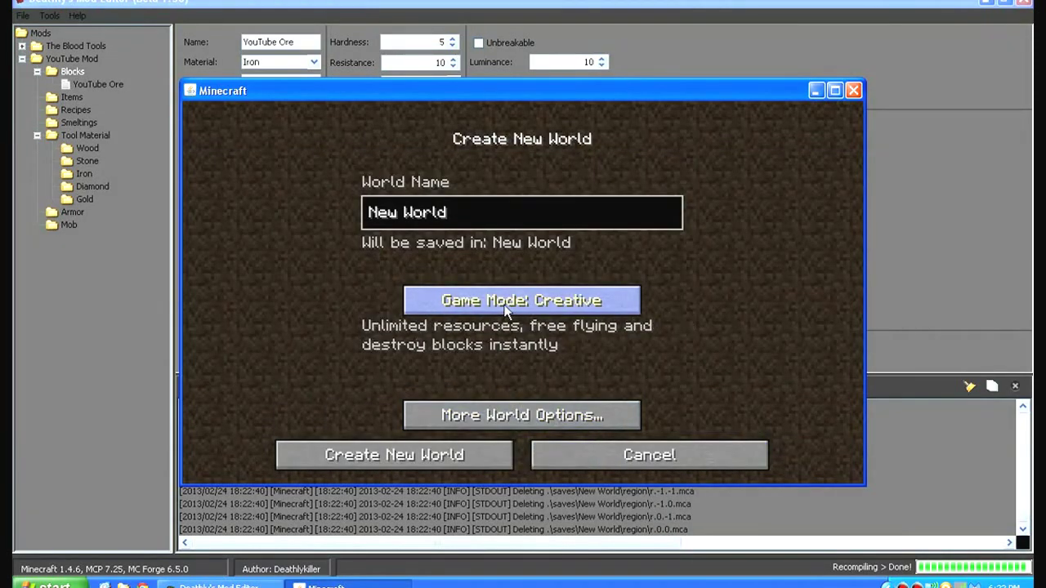
click(419, 456)
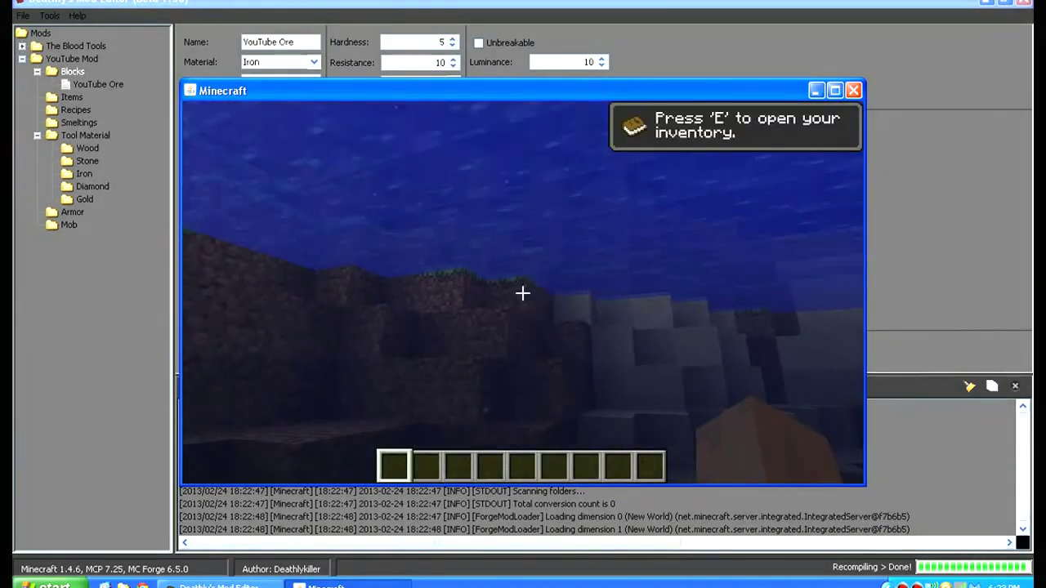
Swim up out of the water and travel uphill to the grassy area with a birch tree beside the desert.
key(space)
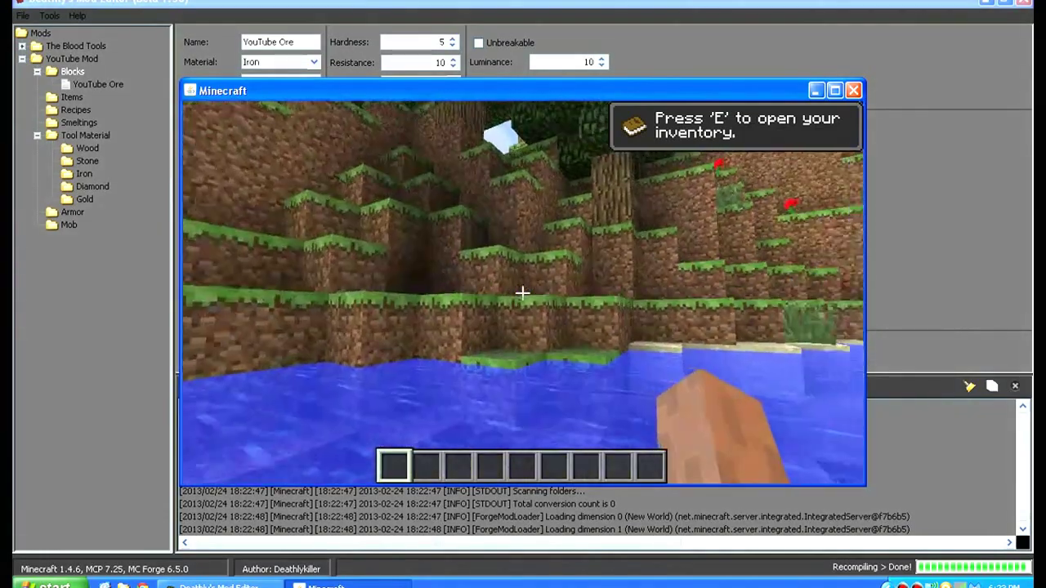
key(w)
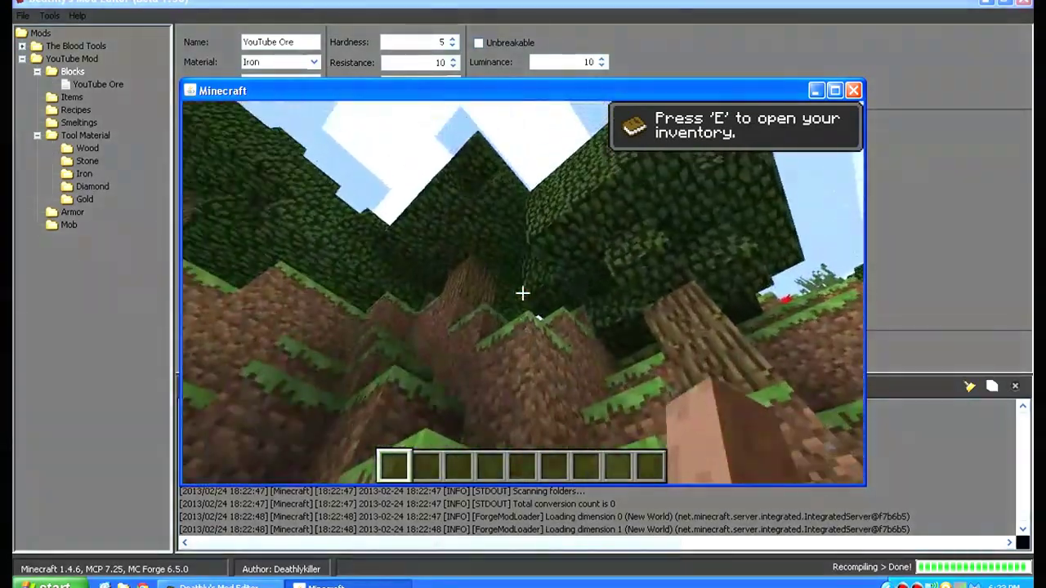
key(w)
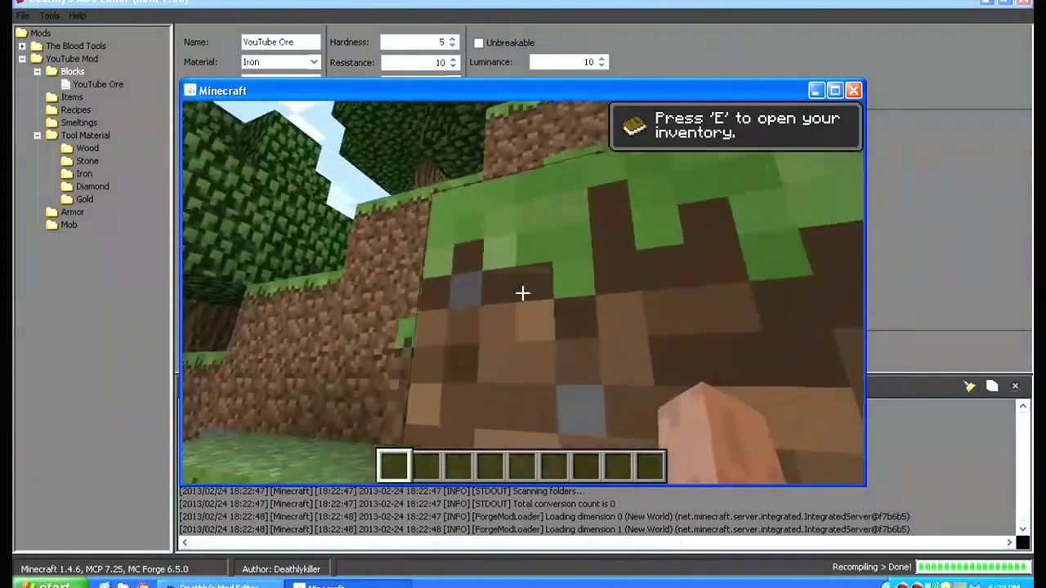
key(w)
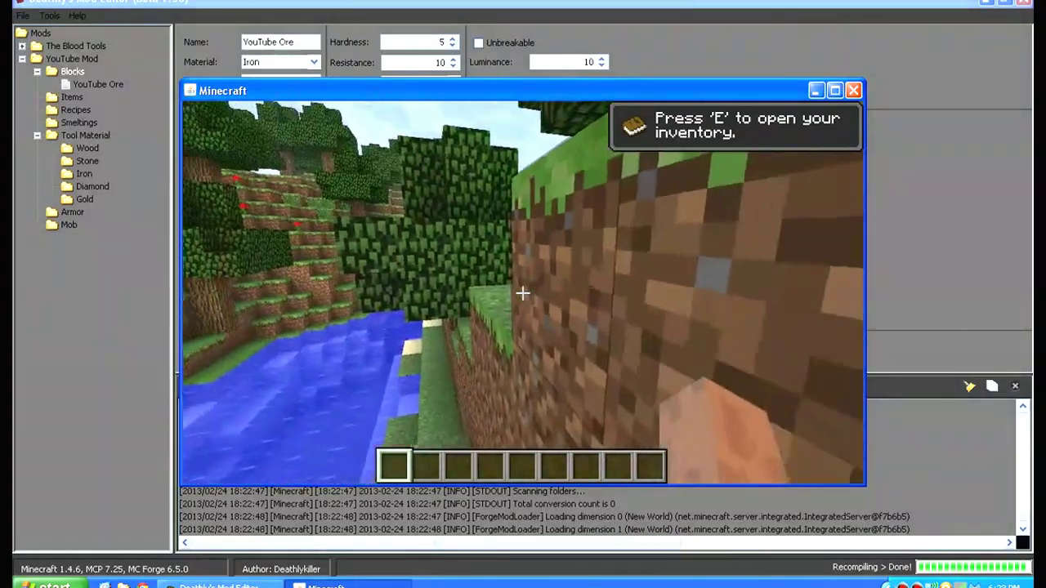
key(w)
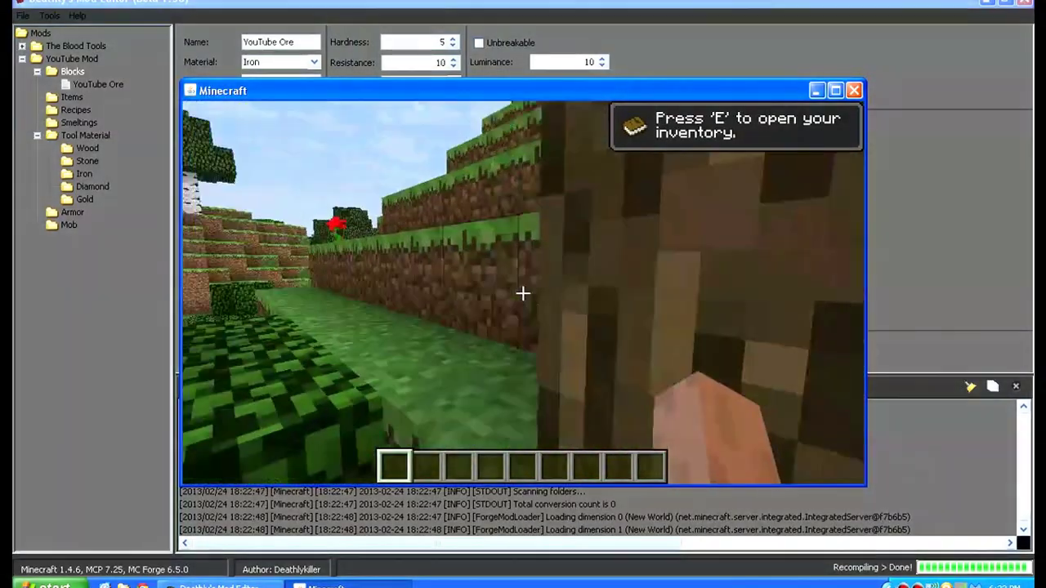
key(w)
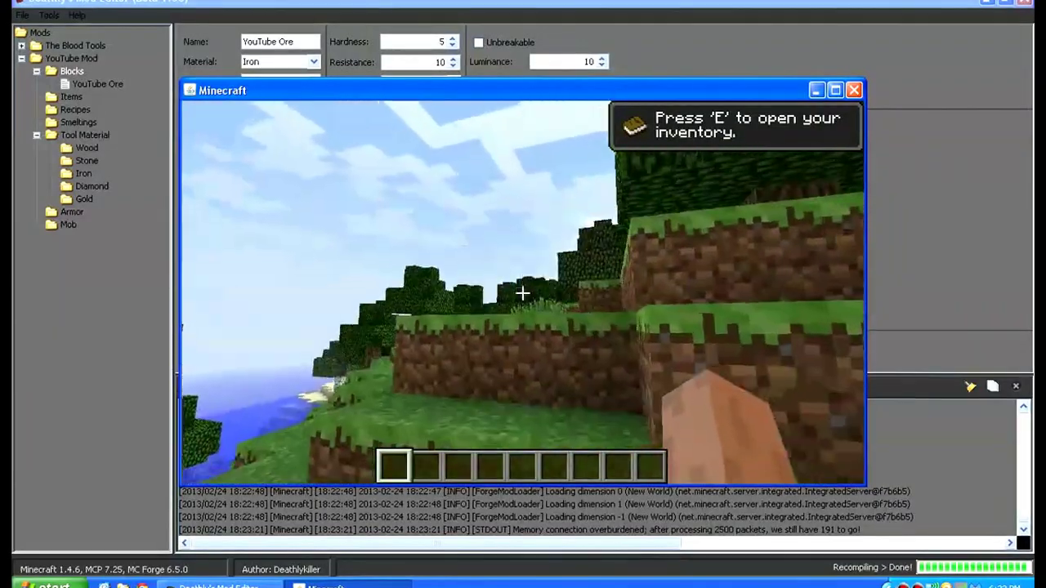
key(w)
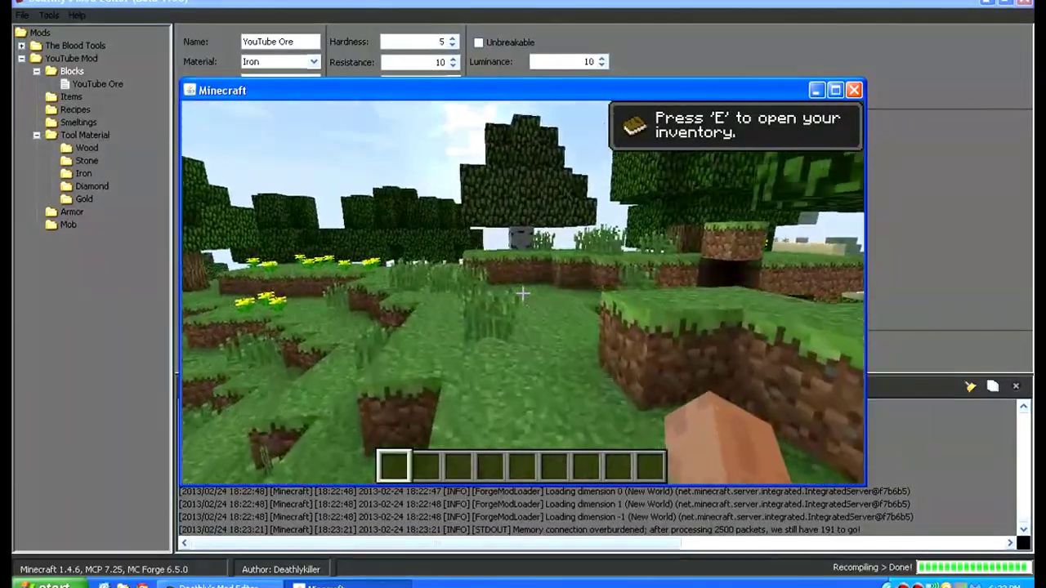
key(w)
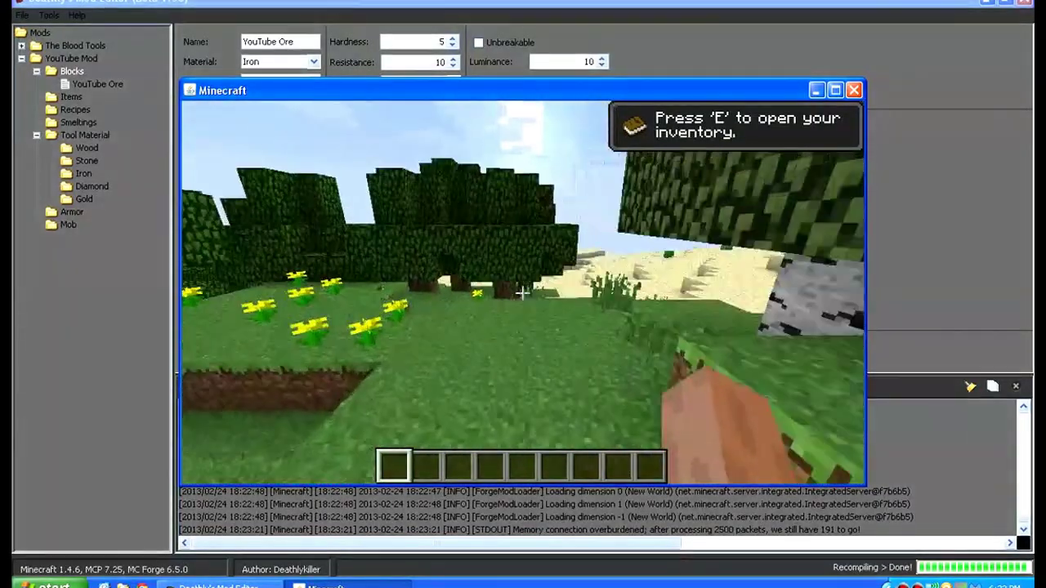
key(w)
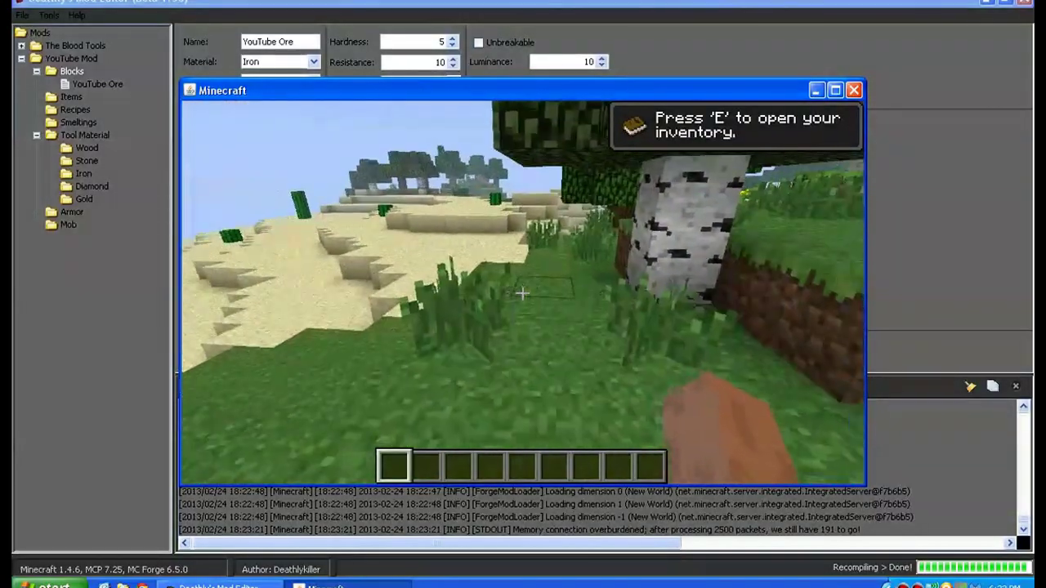
Take the pink YouTube Ore from the Building Blocks category of the creative inventory and put it in the fourth hotbar slot.
key(e)
key(e)
key(e)
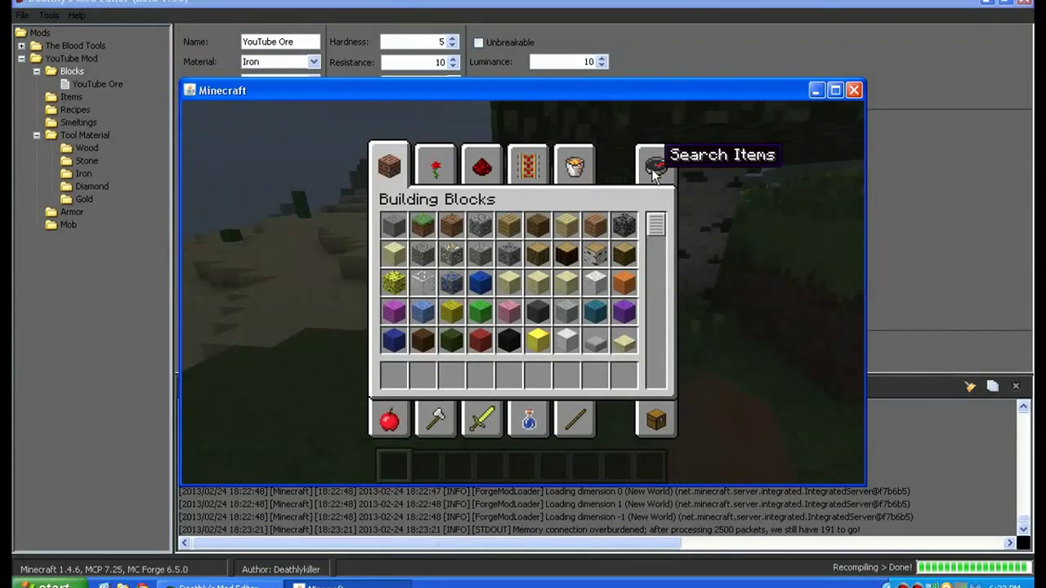
click(652, 168)
click(389, 166)
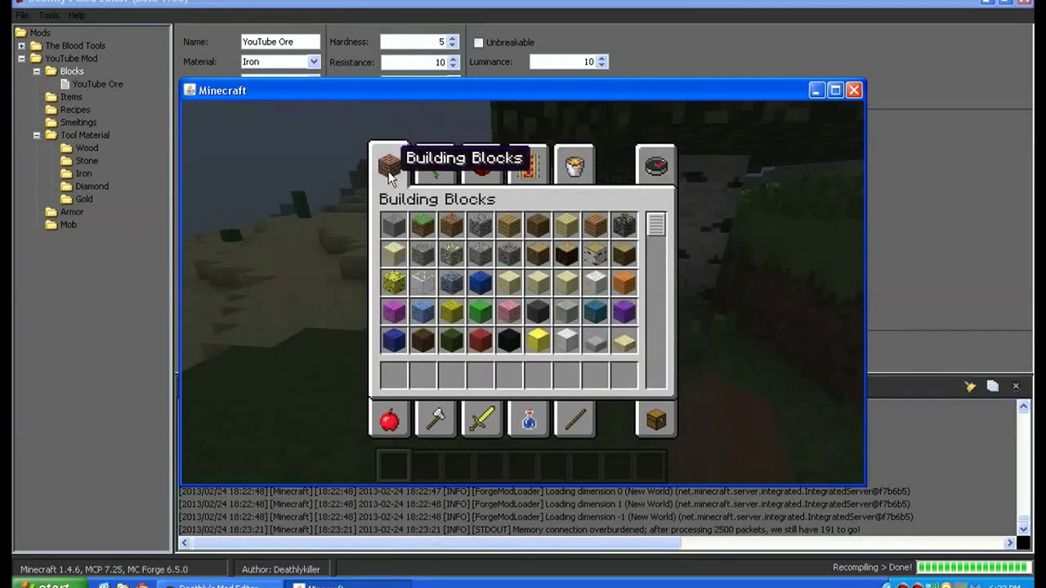
scroll(619, 286, down, 10)
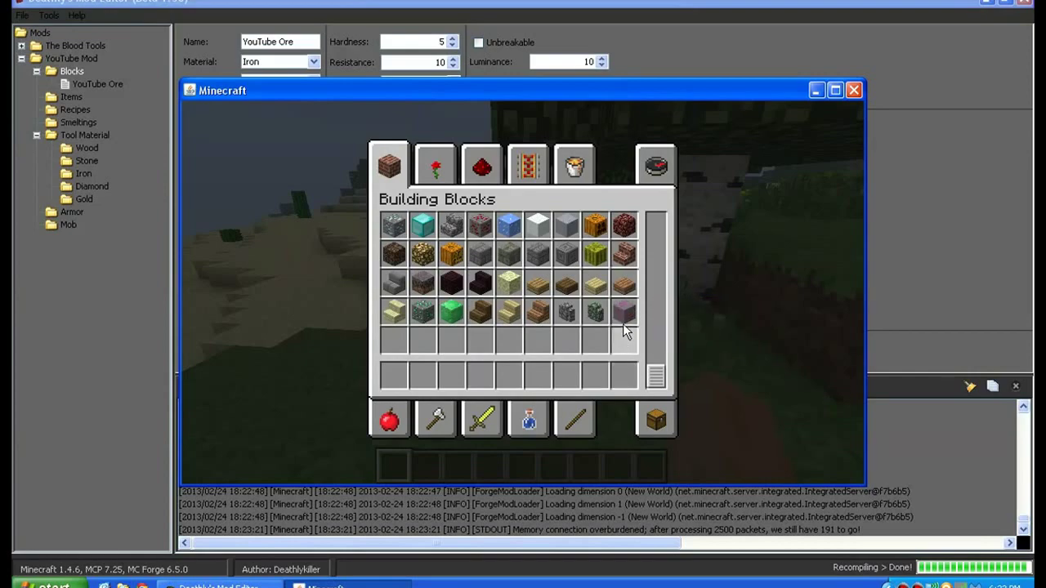
click(623, 317)
click(483, 374)
key(e)
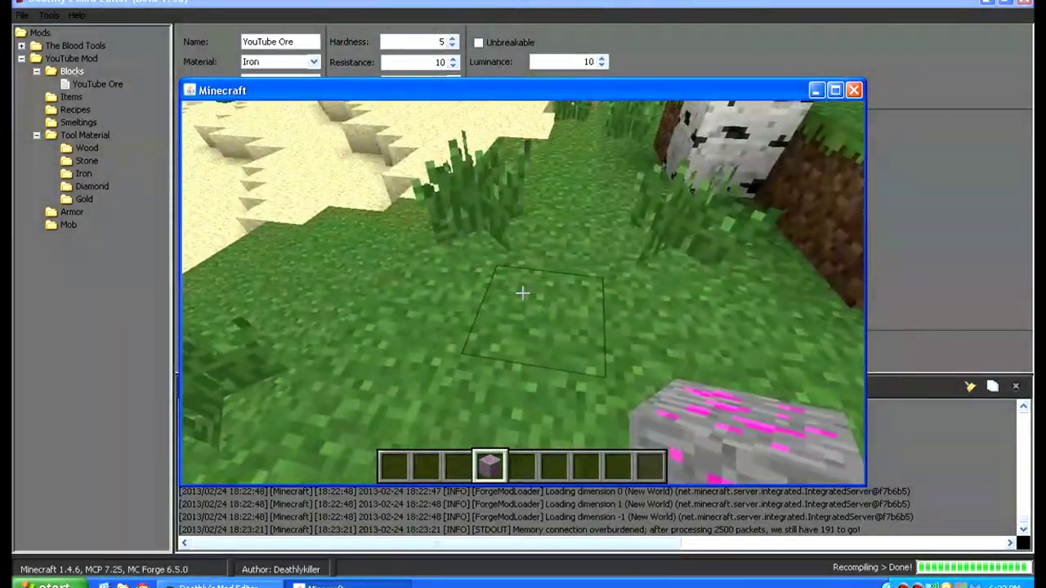
Place three YouTube Ore blocks on the grass near the yellow flowers and set the world time to night.
right_click(522, 292)
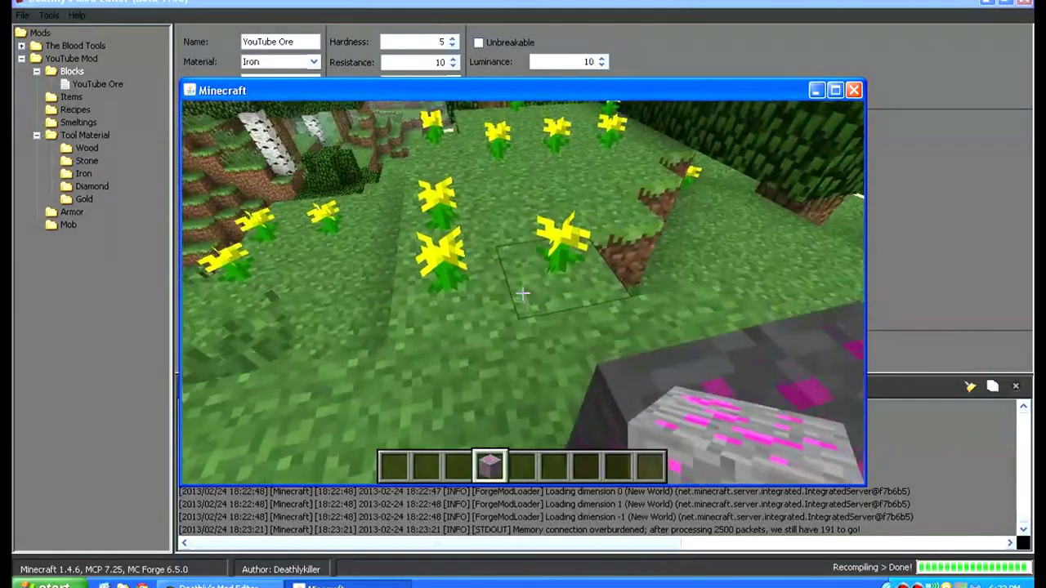
right_click(523, 292)
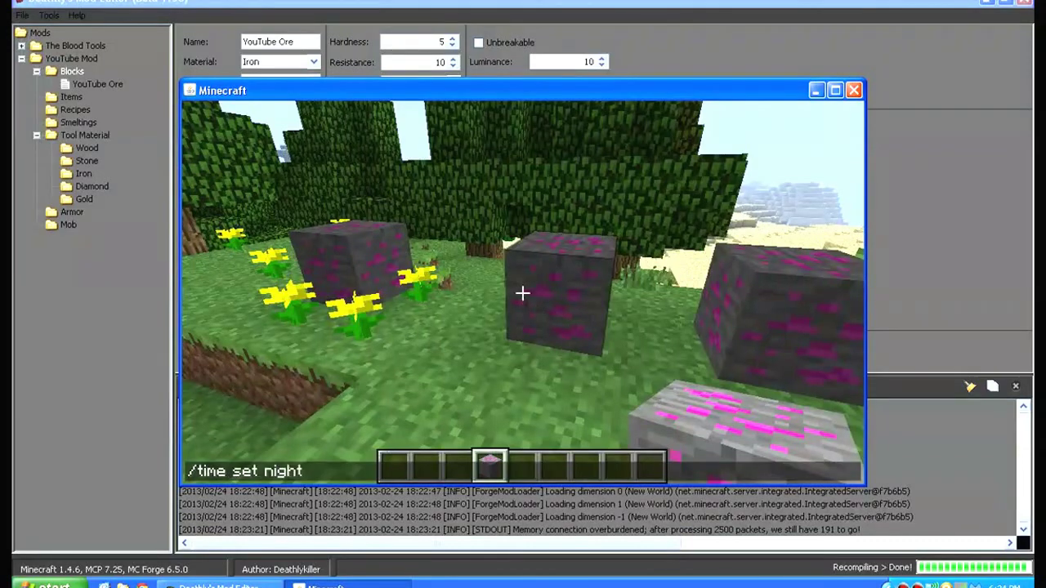
key(Return)
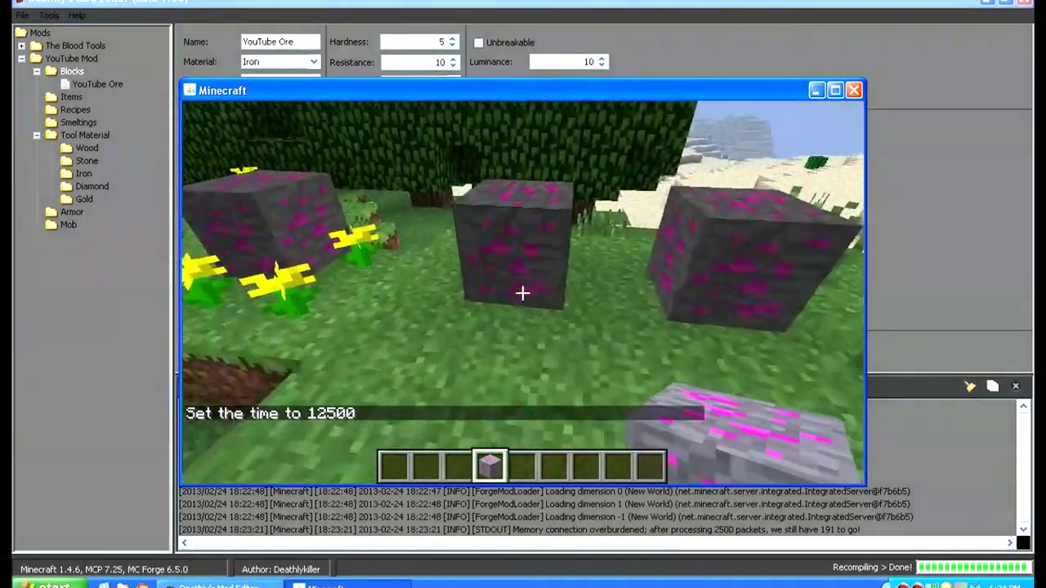
Break the YouTube Ore blocks placed on the grass and set the world time to 0.
click(523, 293)
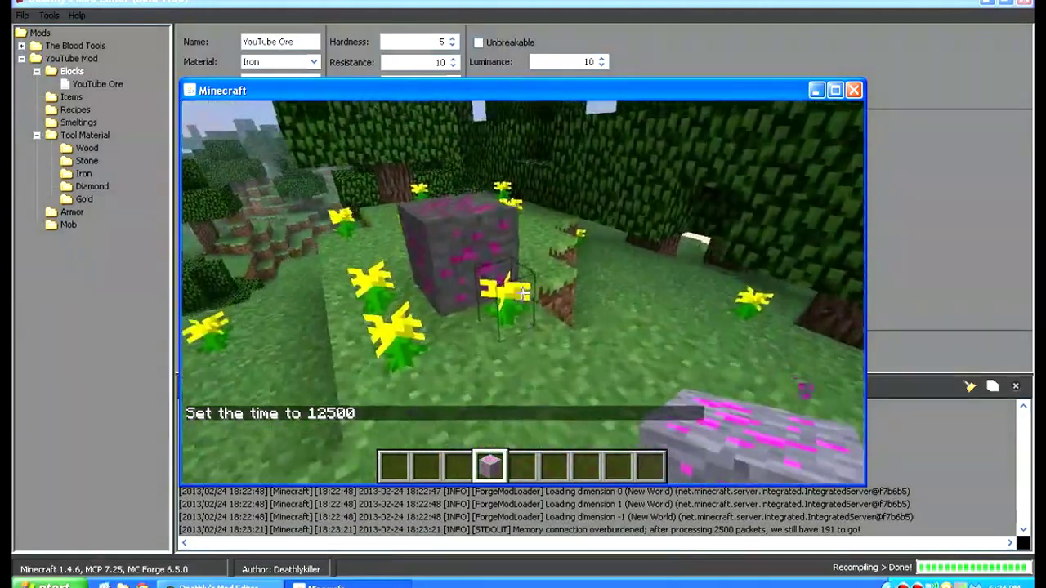
click(523, 293)
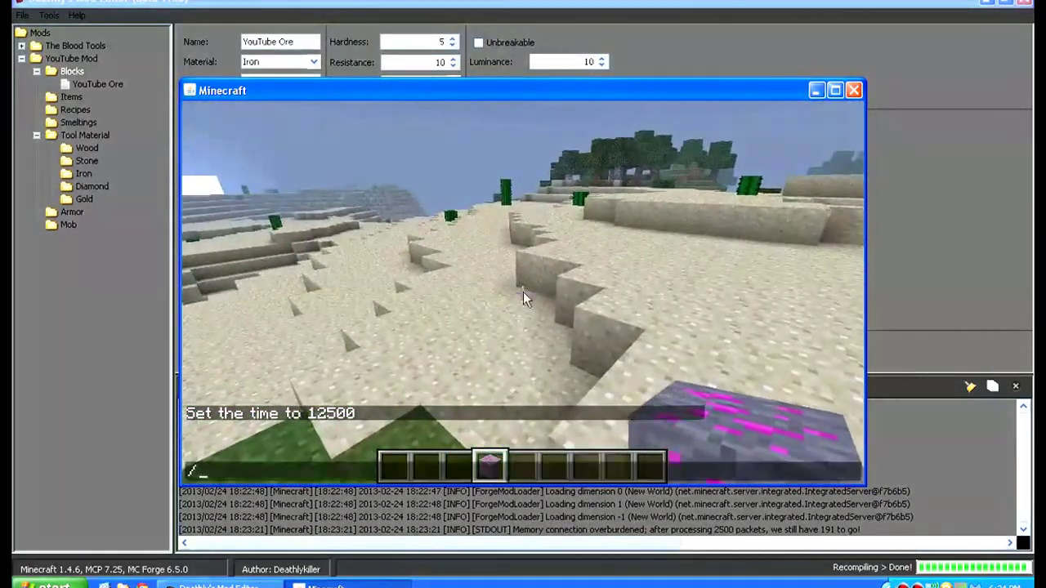
text(/time set 0)
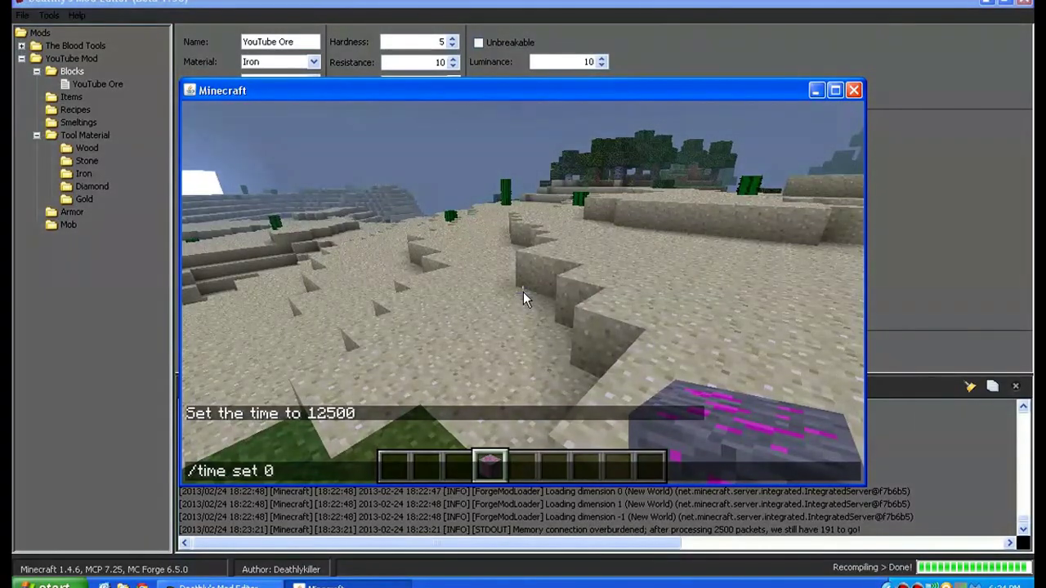
text(ee)
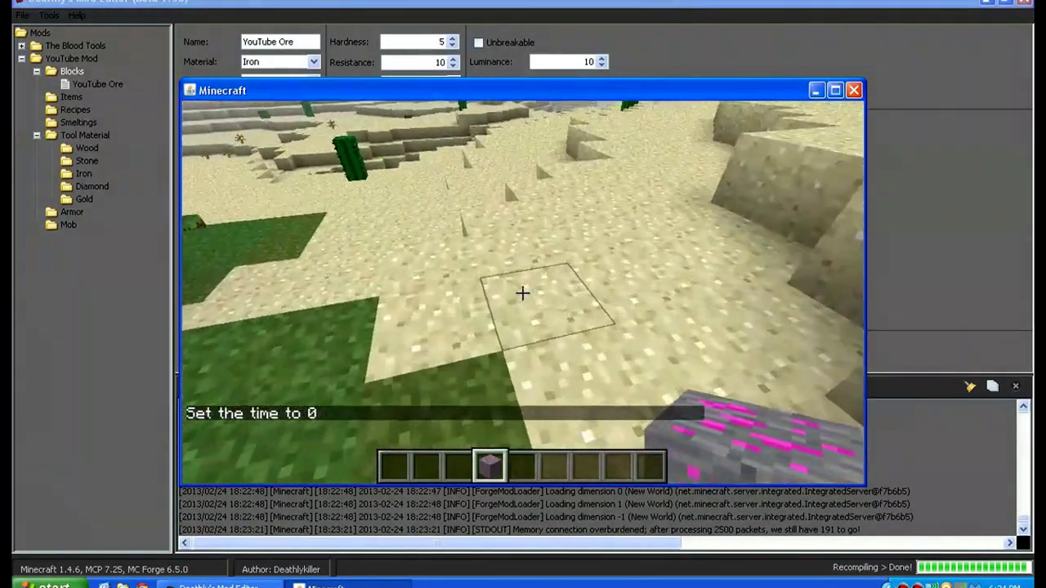
Place YouTube Ore blocks on the desert sand and one on top of the nearby tree's leaves.
right_click(523, 293)
right_click(522, 292)
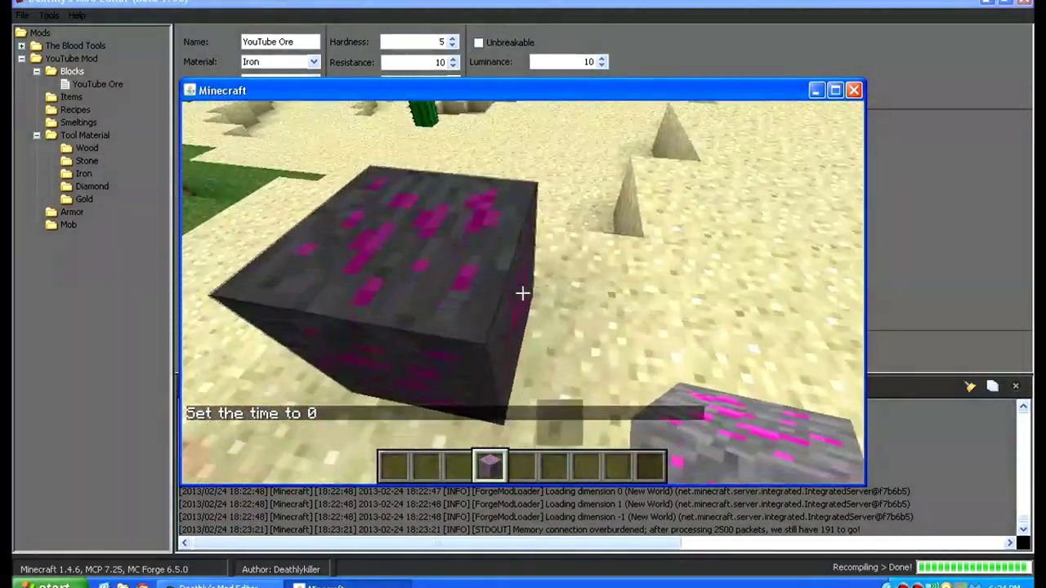
right_click(523, 293)
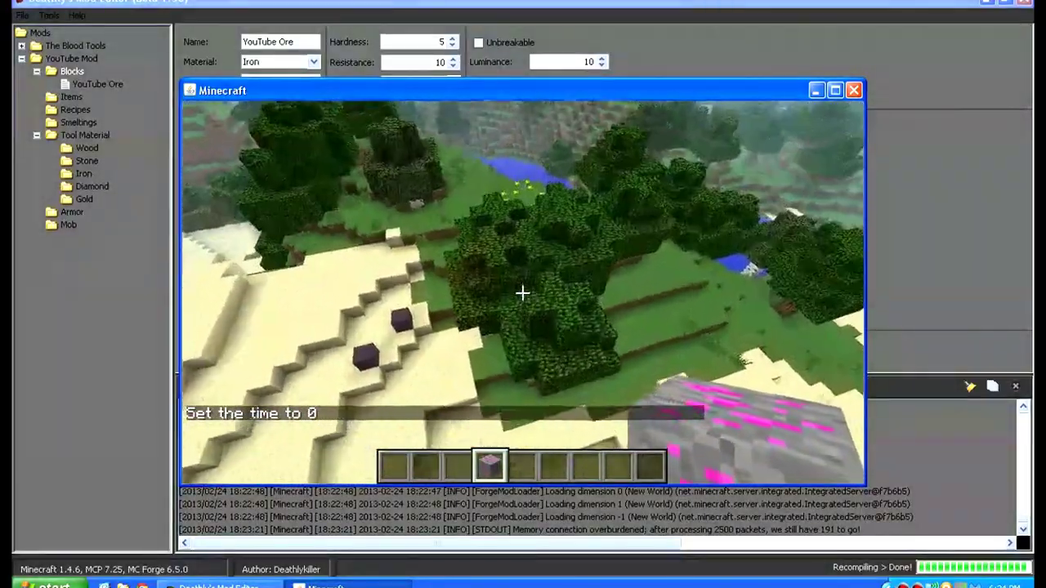
right_click(523, 292)
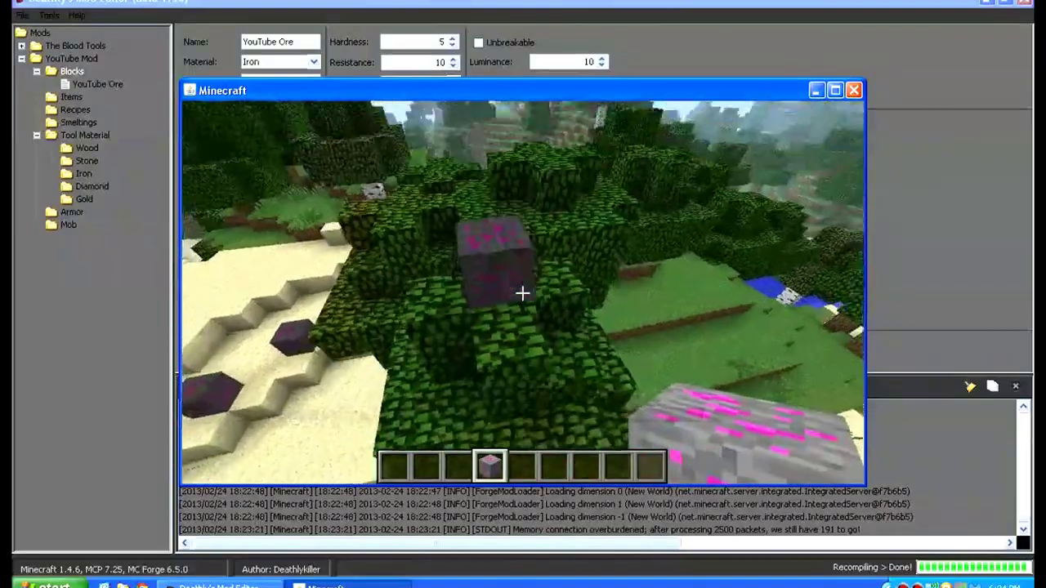